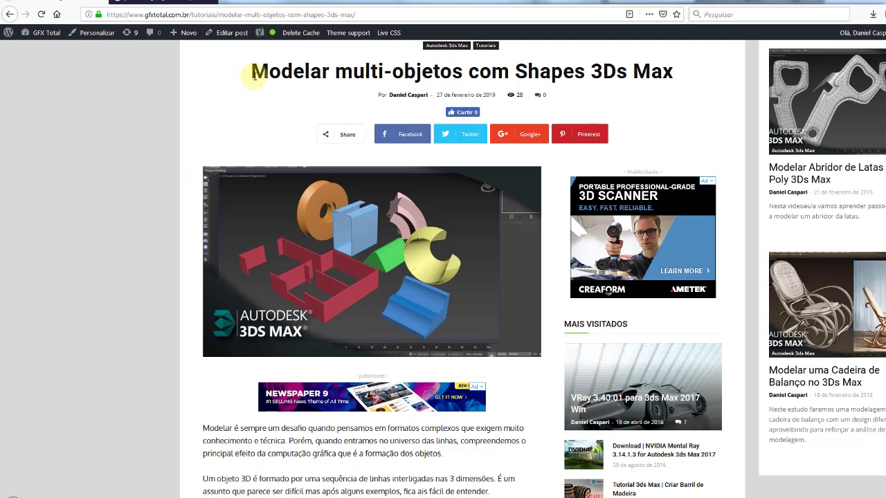
Step: Highlight the words 'Modelar multi-objetos' in the title, then clear the highlight
drag(254, 75, 671, 74)
click(671, 73)
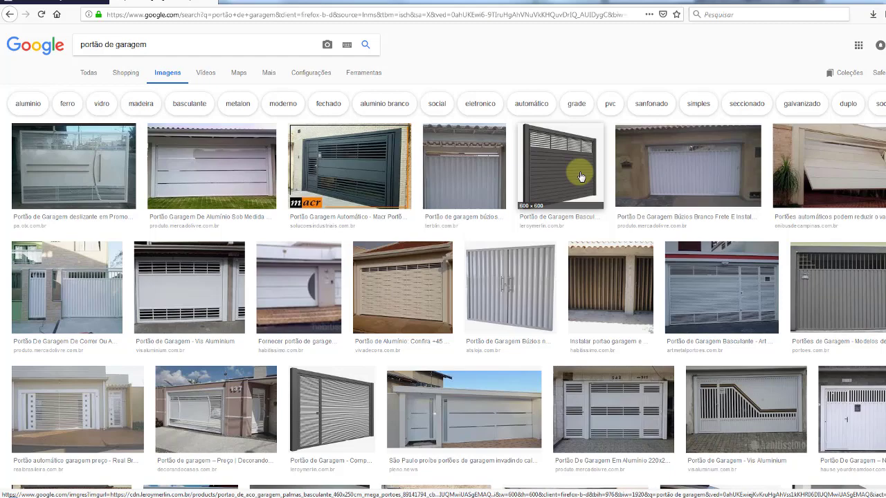
Step: Browse the garage gate image results, move the project folder window aside, and open referência.jpg
scroll(573, 173, down, 4)
scroll(475, 251, down, 3)
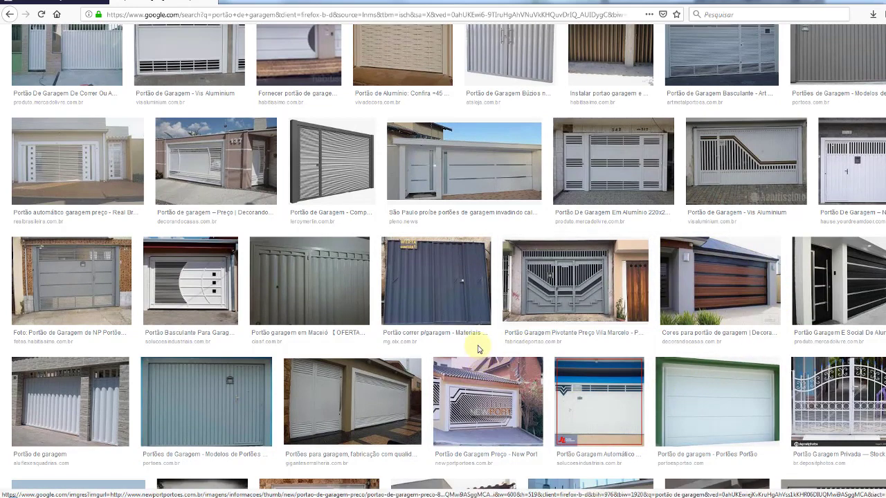
scroll(481, 360, down, 1)
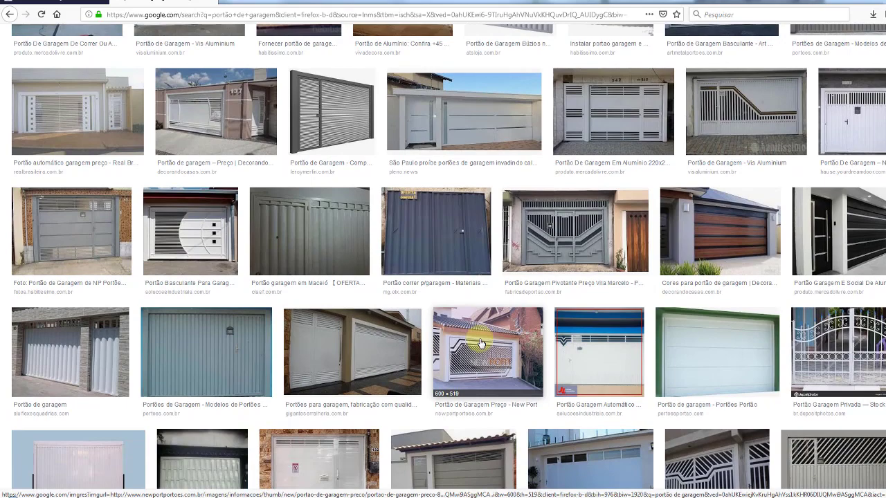
scroll(480, 326, up, 3)
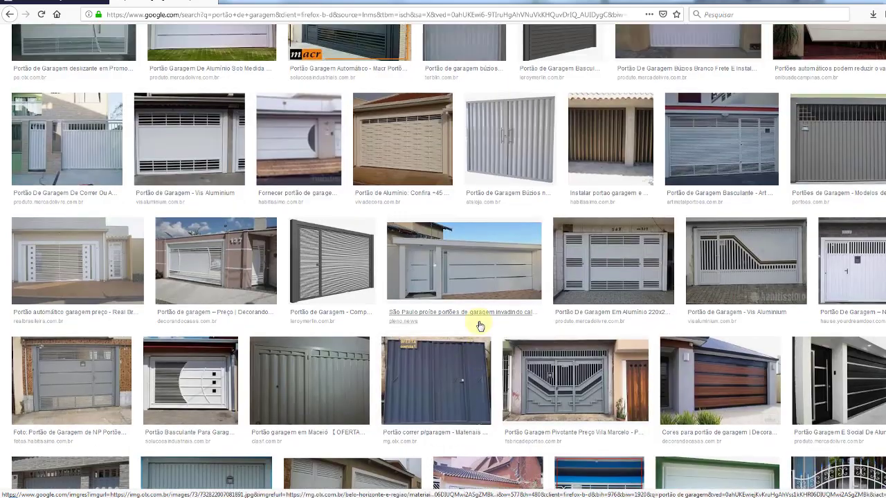
scroll(480, 326, up, 3)
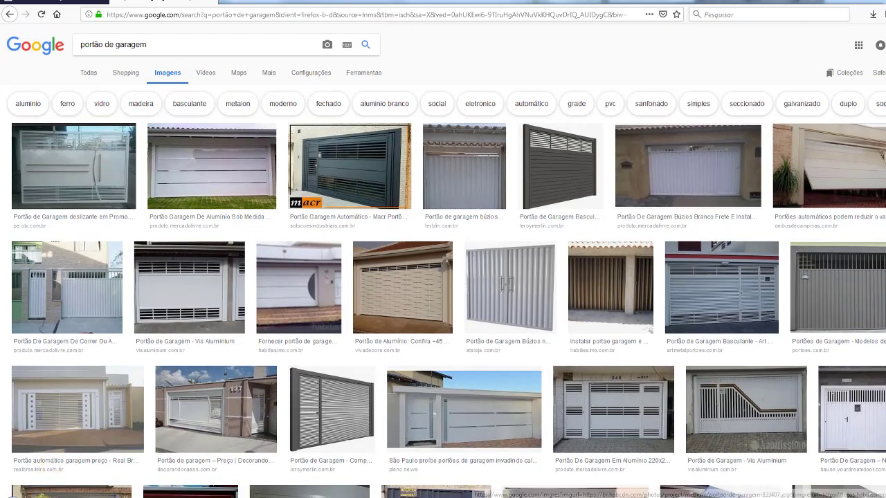
mouse_move(285, 65)
mouse_down()
mouse_move(331, 74)
mouse_move(388, 66)
mouse_up()
double_click(303, 146)
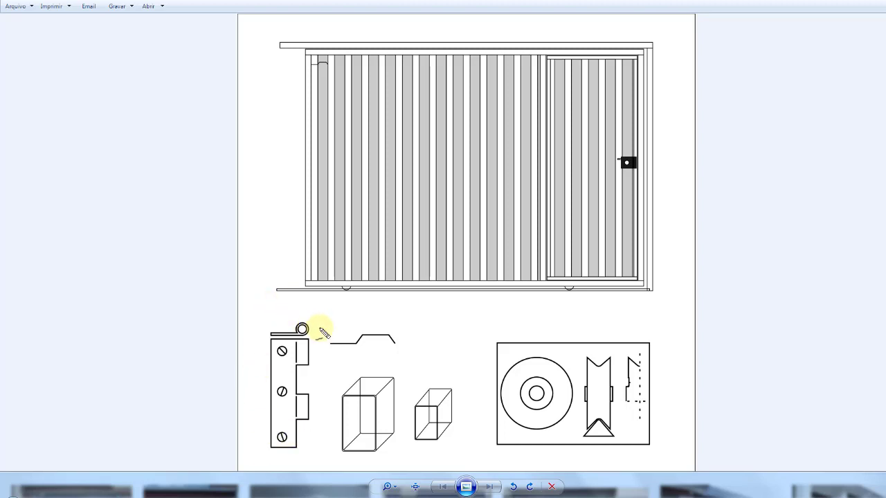
Step: Mark the hinge, angled profile, panel section, box tubes and roller wheel, then erase the marks
mouse_move(260, 318)
mouse_down()
mouse_move(306, 317)
mouse_move(318, 446)
mouse_move(267, 450)
mouse_move(262, 320)
mouse_up()
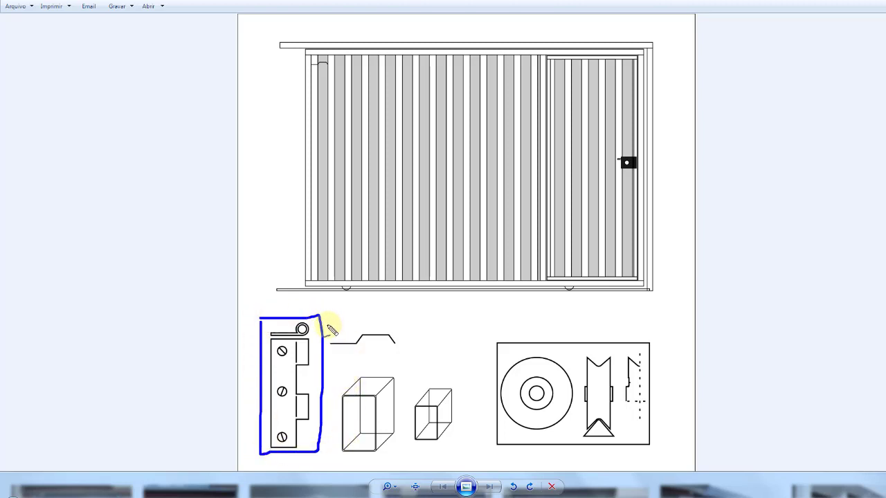
mouse_move(330, 327)
mouse_down()
mouse_move(325, 352)
mouse_move(385, 352)
mouse_move(405, 326)
mouse_move(336, 330)
mouse_up()
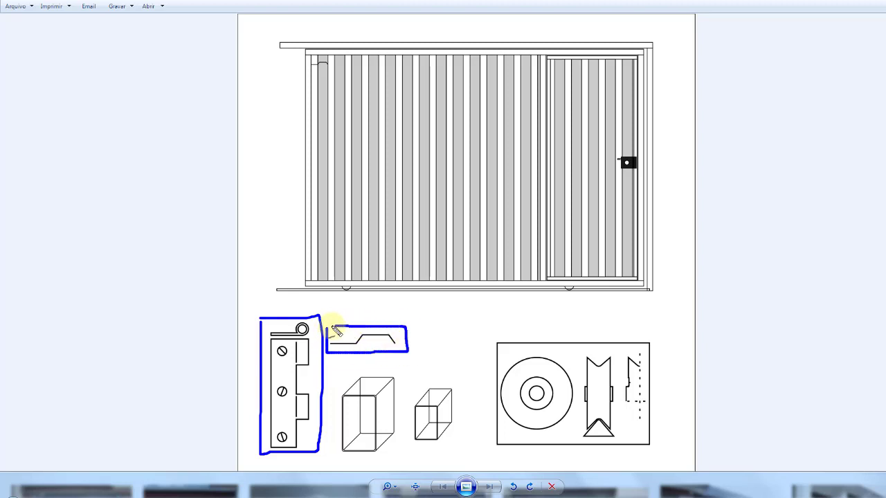
mouse_move(312, 245)
mouse_down()
mouse_move(355, 249)
mouse_move(396, 231)
mouse_move(320, 247)
mouse_up()
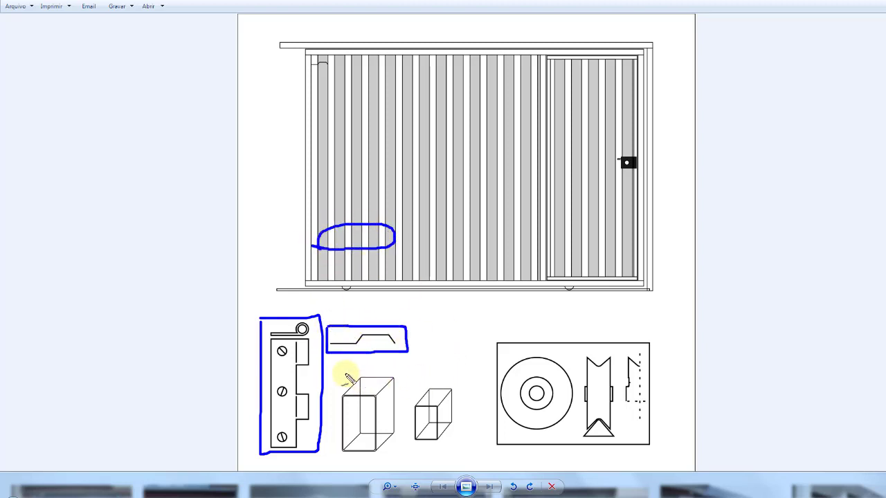
mouse_move(344, 371)
mouse_down()
mouse_move(372, 361)
mouse_move(459, 370)
mouse_move(470, 402)
mouse_move(462, 453)
mouse_move(332, 458)
mouse_move(336, 396)
mouse_move(349, 378)
mouse_up()
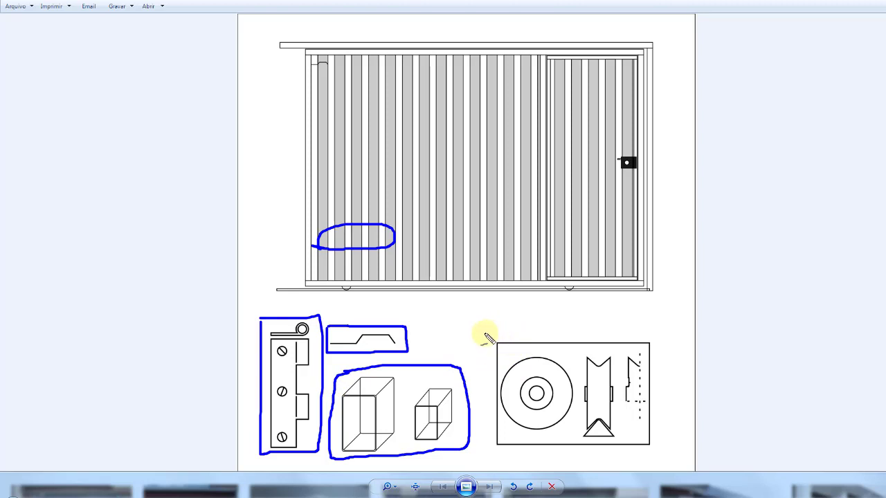
mouse_move(485, 335)
mouse_down()
mouse_move(661, 332)
mouse_move(660, 443)
mouse_move(653, 453)
mouse_move(484, 456)
mouse_move(485, 334)
mouse_up()
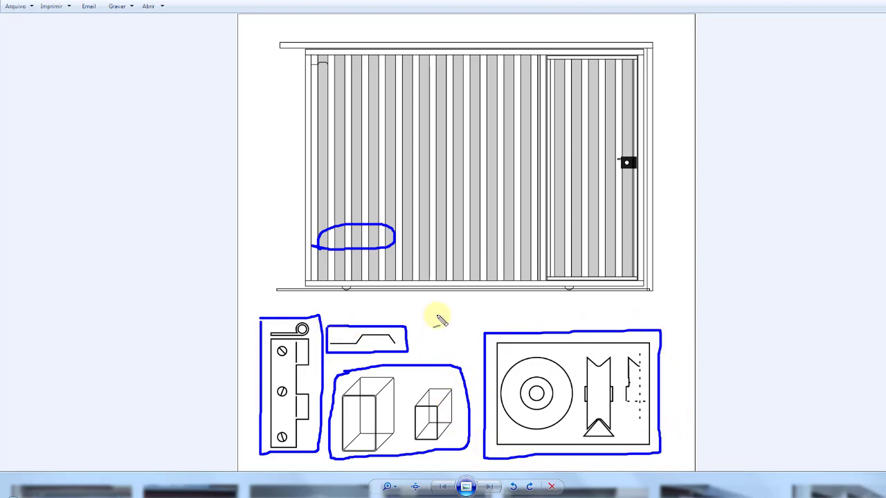
key(Escape)
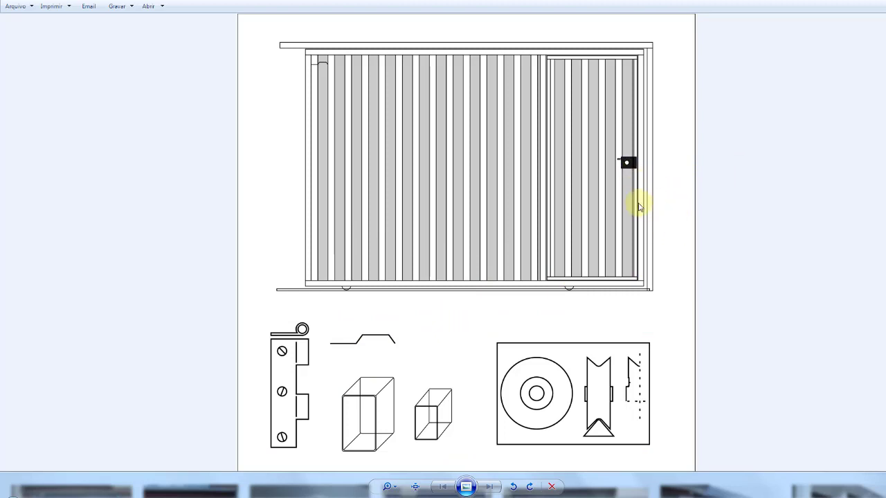
Step: Circle the lock on the gate reference drawing
drag(644, 155, 638, 147)
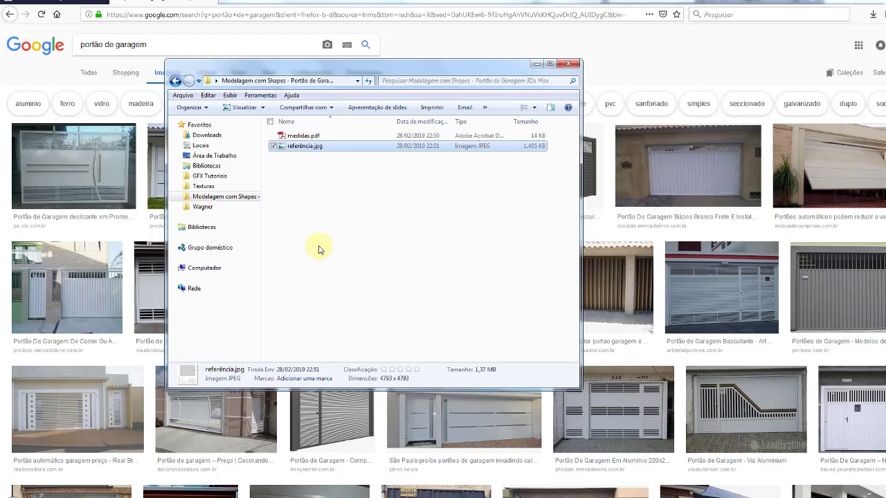
Step: Open medidas.pdf and marquee-zoom into the angled profile's 20mm dimension
double_click(303, 136)
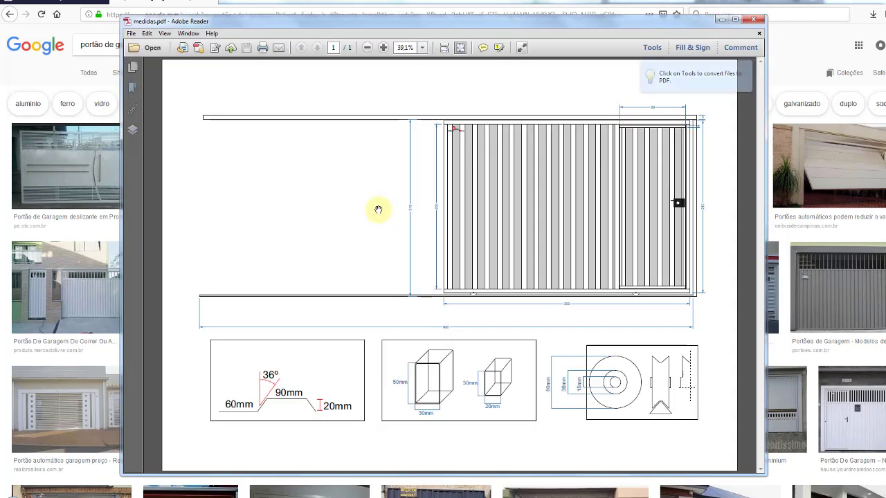
right_click(450, 128)
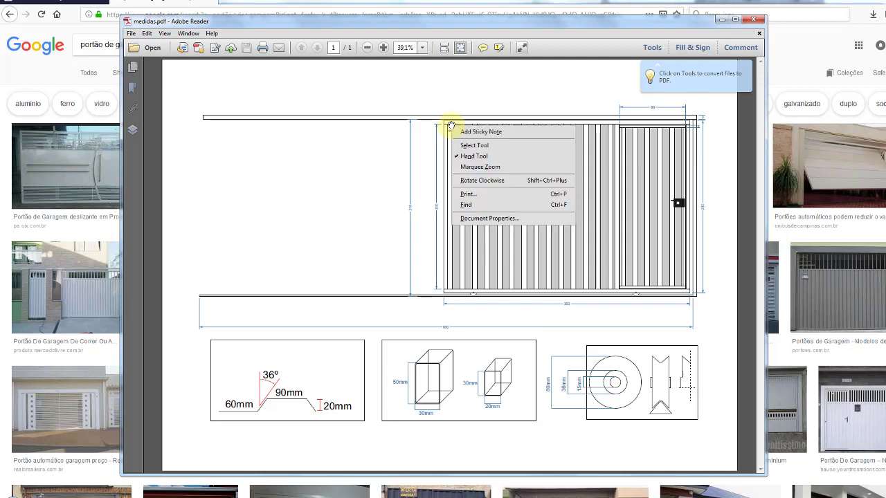
click(468, 166)
drag(422, 104, 490, 159)
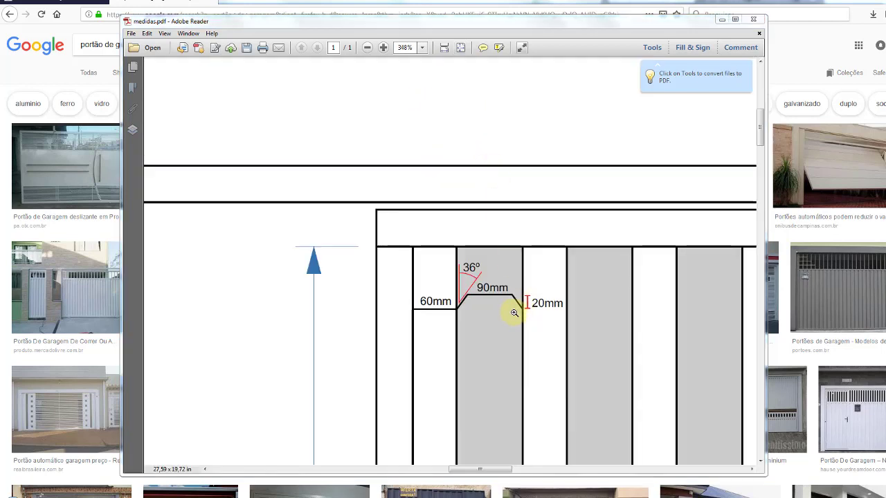
drag(360, 226, 601, 342)
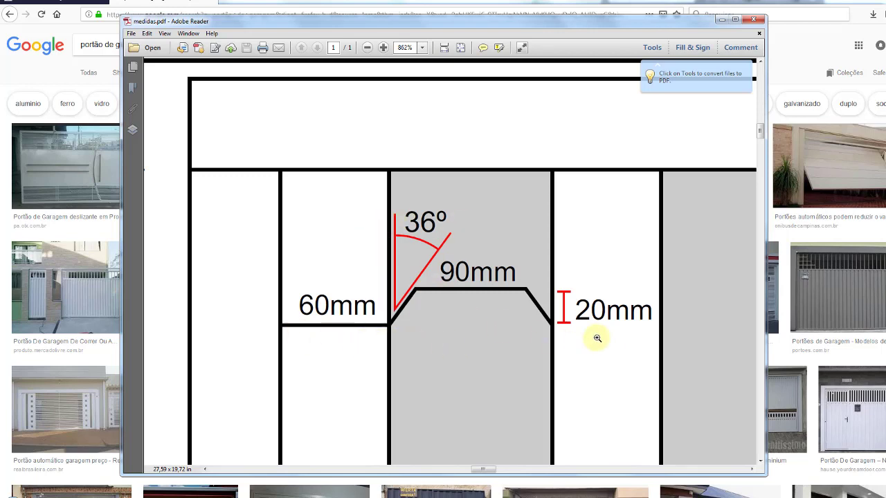
click(583, 284)
click(583, 285)
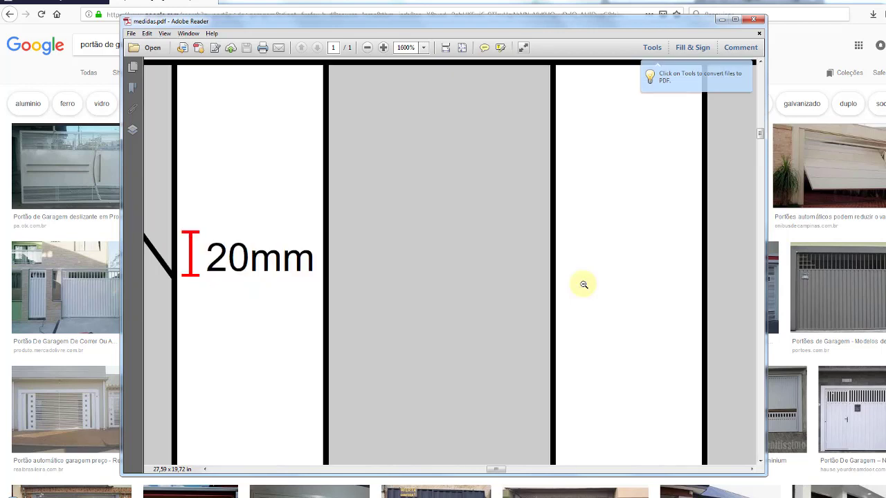
Step: Inspect the 80 dimension at the top right, then pan to the lower detail drawings
ctrl+scroll(583, 283, down, 3)
ctrl+scroll(583, 283, down, 2)
ctrl+scroll(583, 283, down, 2)
ctrl+scroll(584, 270, down, 2)
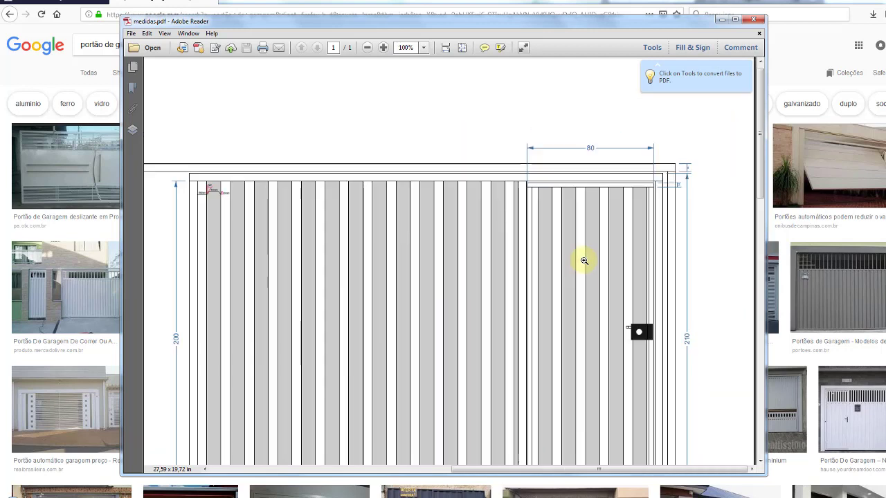
drag(599, 123, 711, 215)
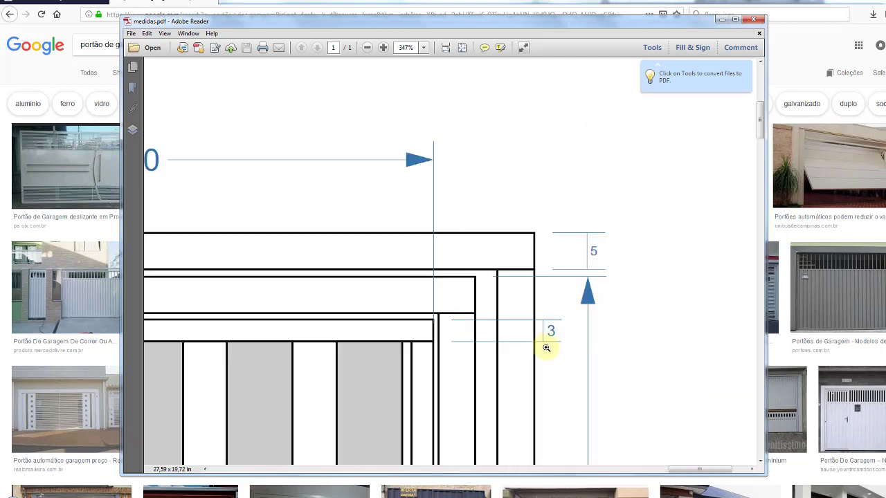
drag(253, 190, 524, 196)
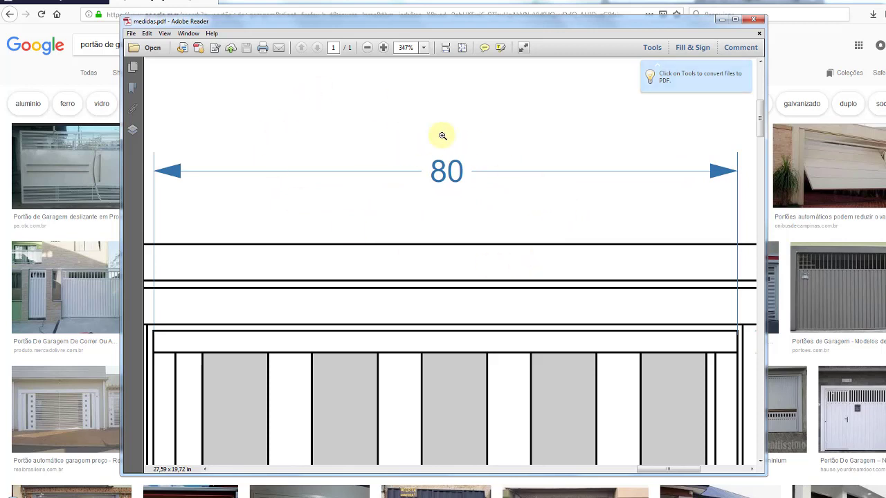
click(427, 234)
click(427, 228)
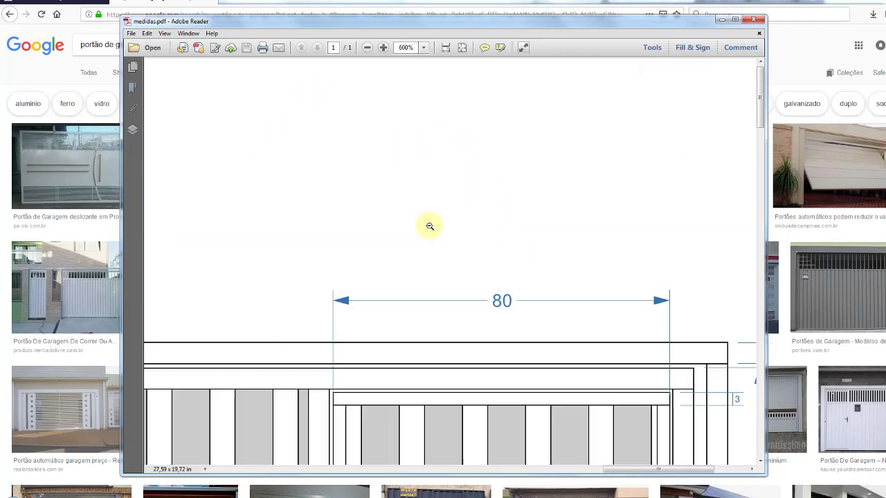
ctrl+scroll(429, 226, down, 3)
ctrl+scroll(429, 231, down, 2)
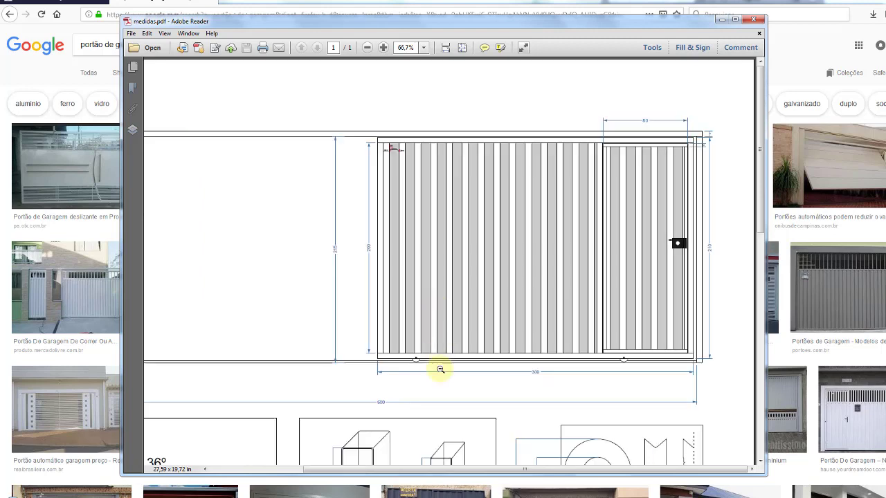
drag(559, 411, 535, 251)
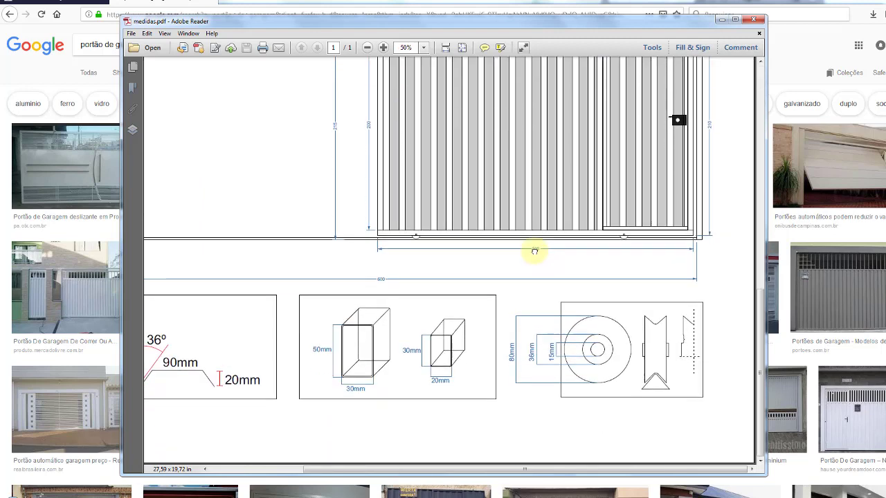
Step: Close the PDF and draw a plane in the Front view of 3ds Max
click(753, 22)
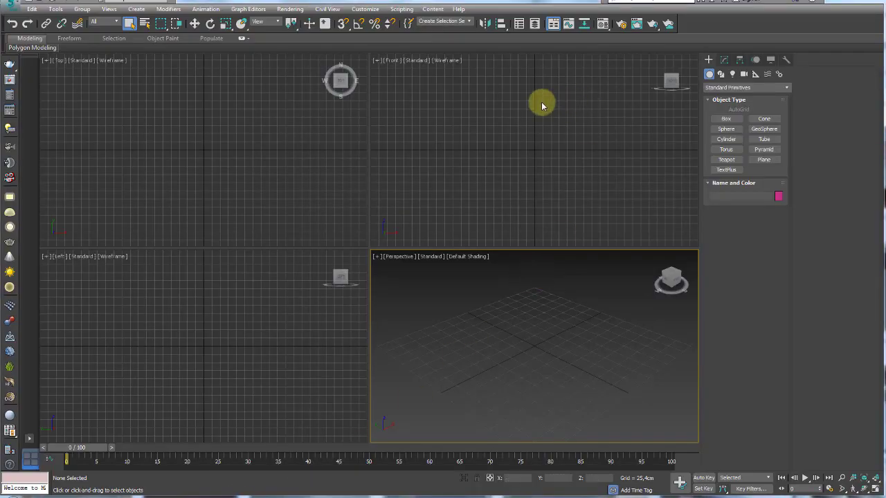
click(541, 105)
click(763, 159)
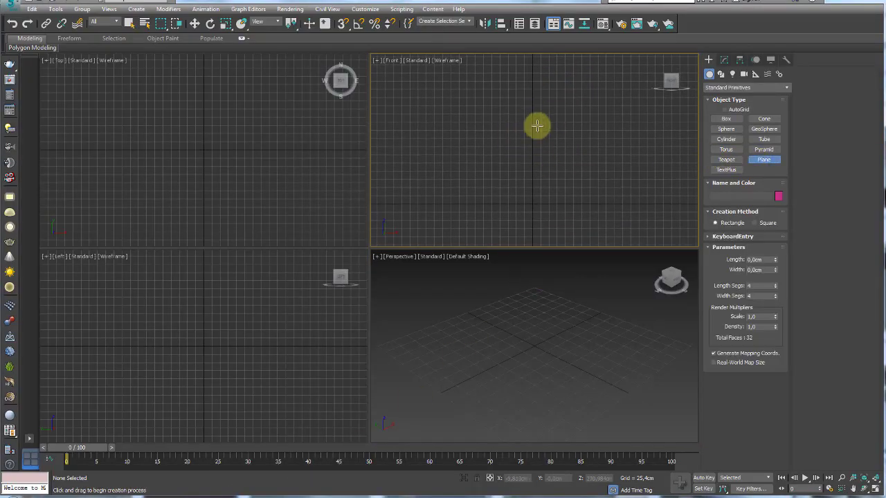
drag(537, 126, 580, 192)
scroll(526, 305, down, 3)
scroll(560, 348, down, 3)
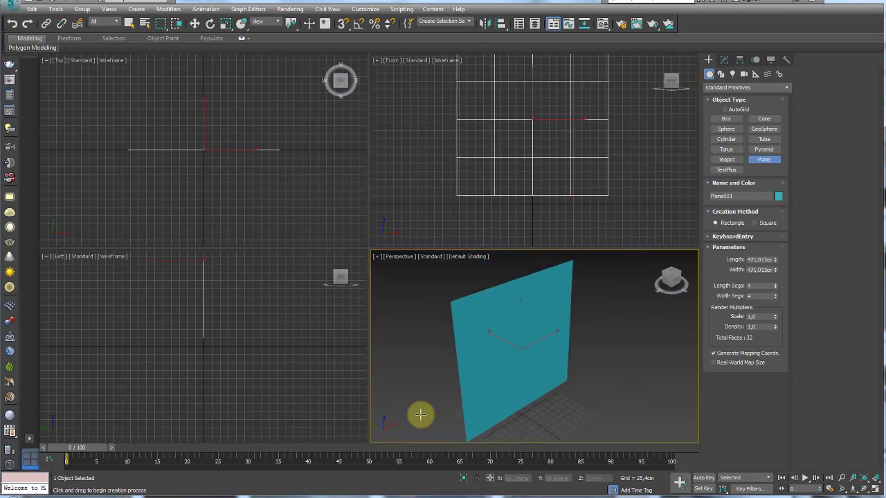
Step: Apply referência.jpg from the project folder as the plane's texture
click(12, 488)
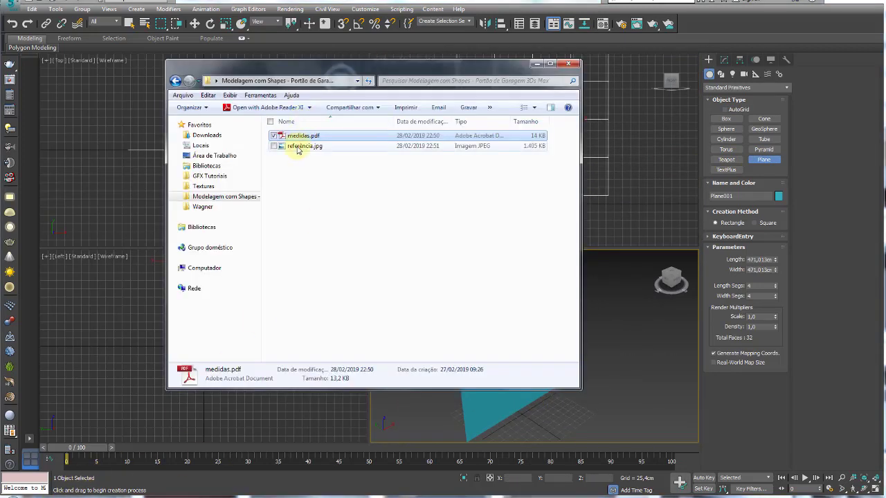
drag(298, 148, 500, 409)
click(537, 64)
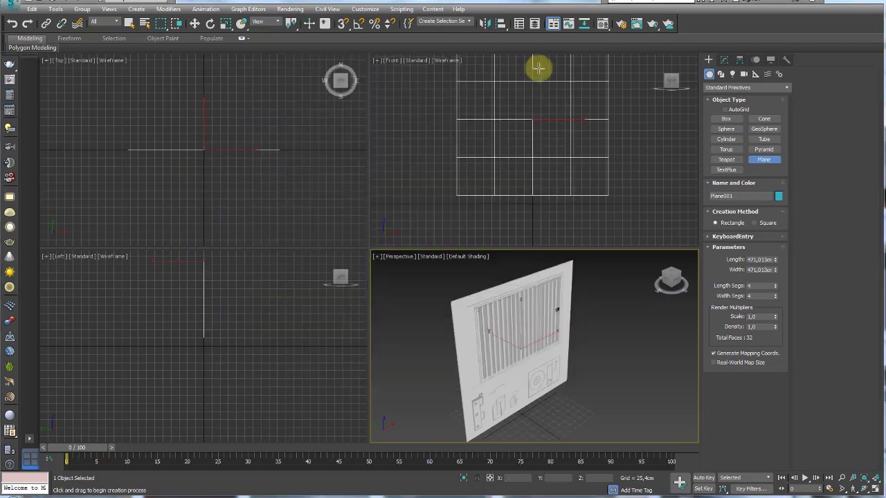
scroll(569, 332, up, 3)
scroll(547, 320, up, 3)
mouse_move(548, 321)
middle_down()
mouse_move(541, 316)
mouse_move(519, 360)
middle_up()
scroll(534, 359, down, 5)
scroll(534, 356, down, 2)
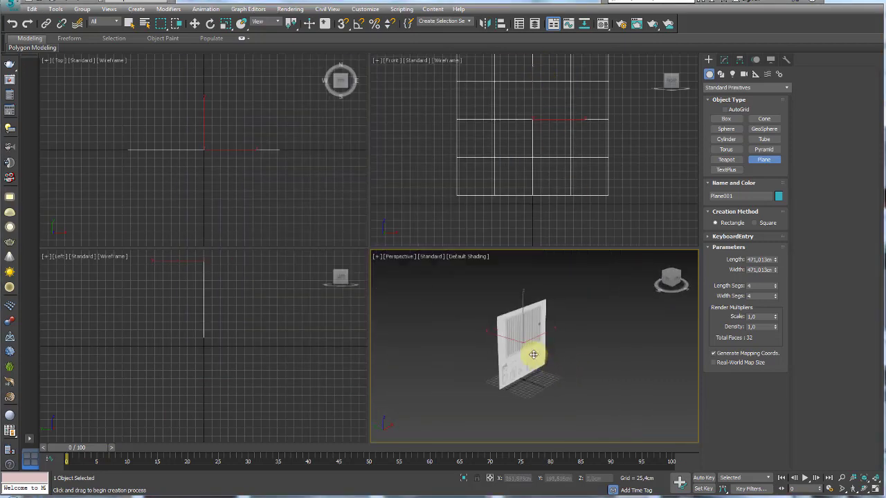
Step: Move the textured plane sideways along Y and frame it in the view
key(w)
drag(494, 342, 455, 335)
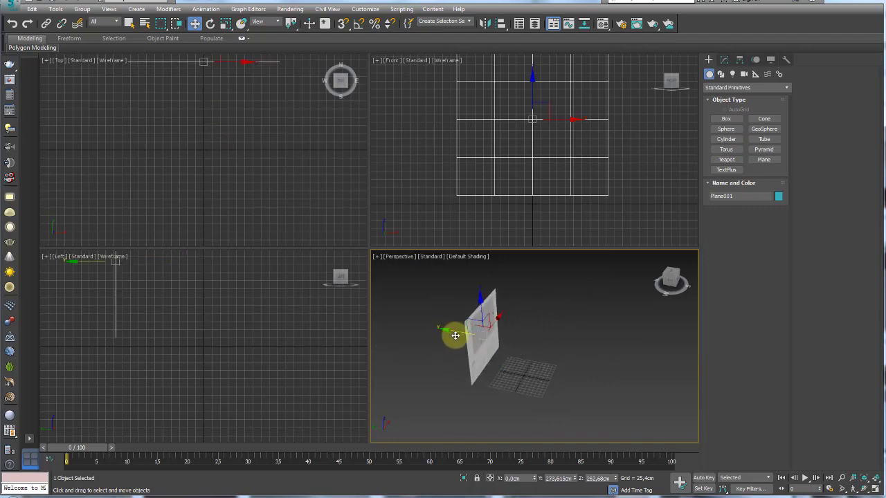
key(z)
middle_drag(621, 345, 590, 380)
Step: Switch to the Front view, hide its grid, and maximize it to fill the workspace
key(f)
key(g)
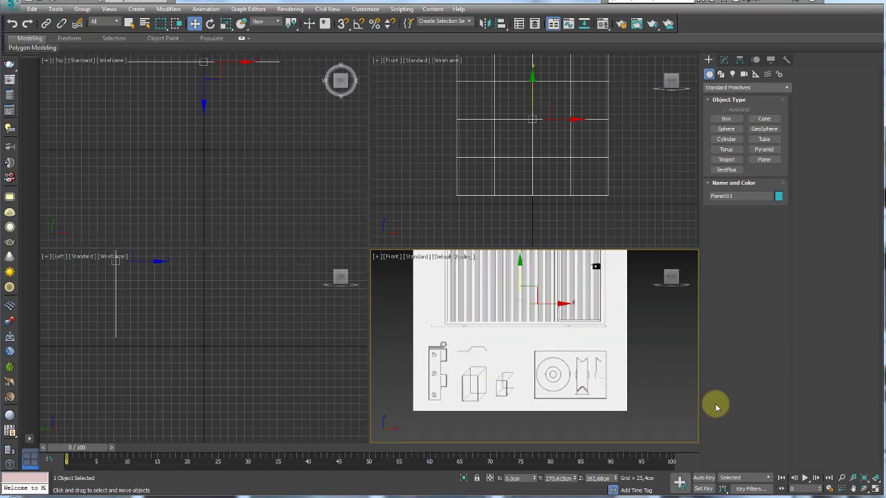
key(alt+w)
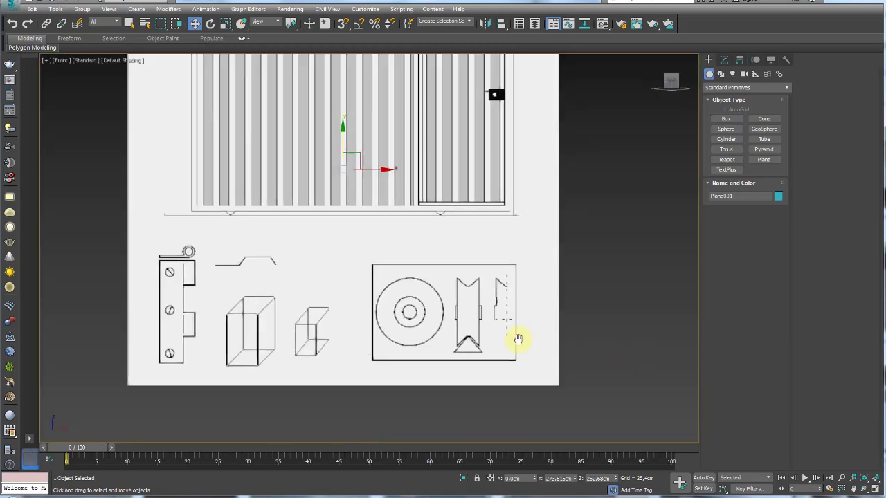
scroll(545, 363, down, 3)
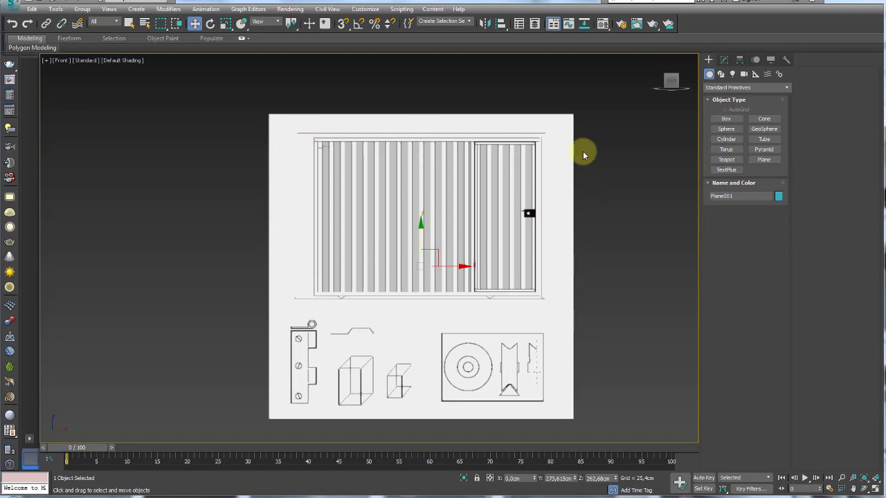
middle_drag(362, 363, 390, 242)
scroll(394, 221, up, 2)
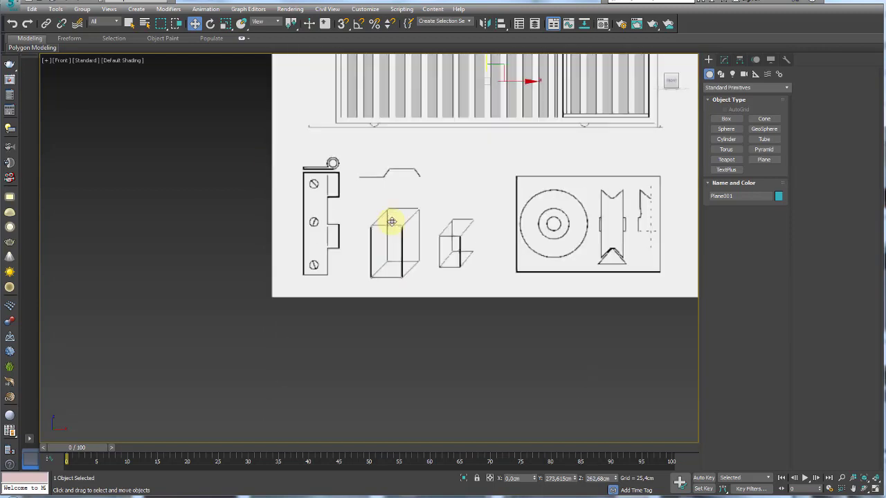
scroll(420, 208, down, 2)
mouse_move(421, 207)
middle_down()
mouse_move(431, 268)
mouse_move(406, 322)
mouse_move(362, 283)
mouse_move(366, 301)
middle_up()
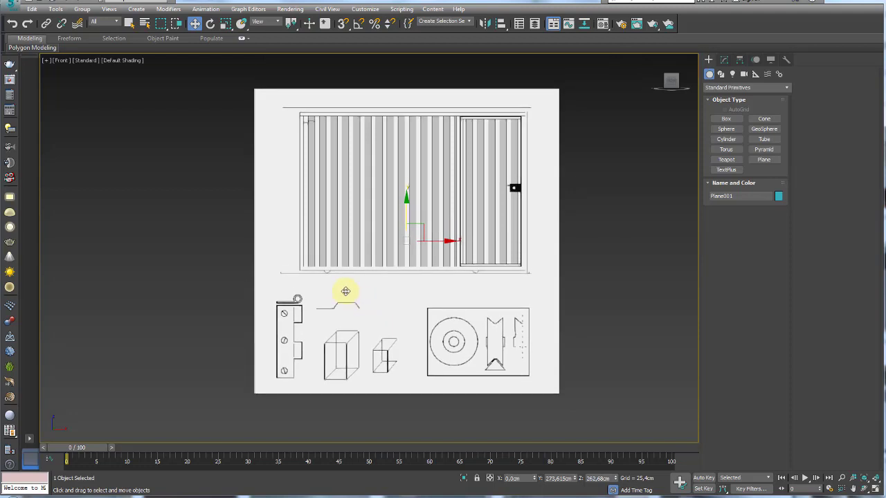
drag(316, 271, 524, 270)
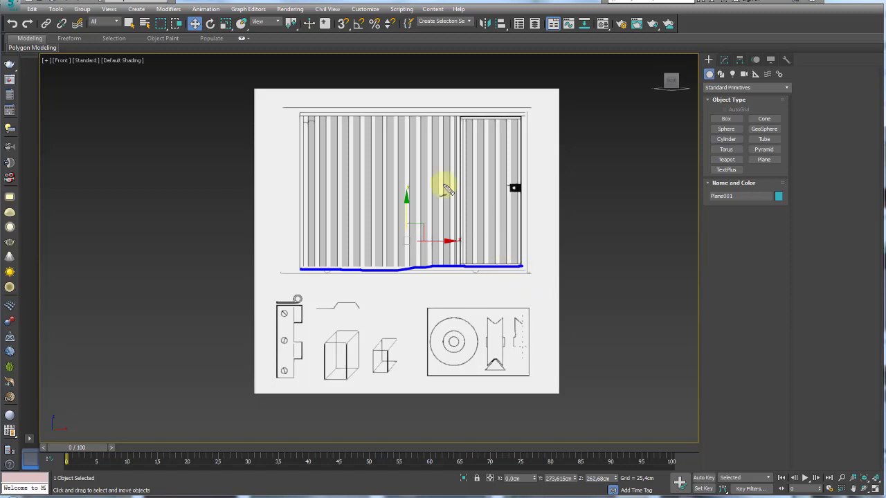
drag(302, 116, 509, 118)
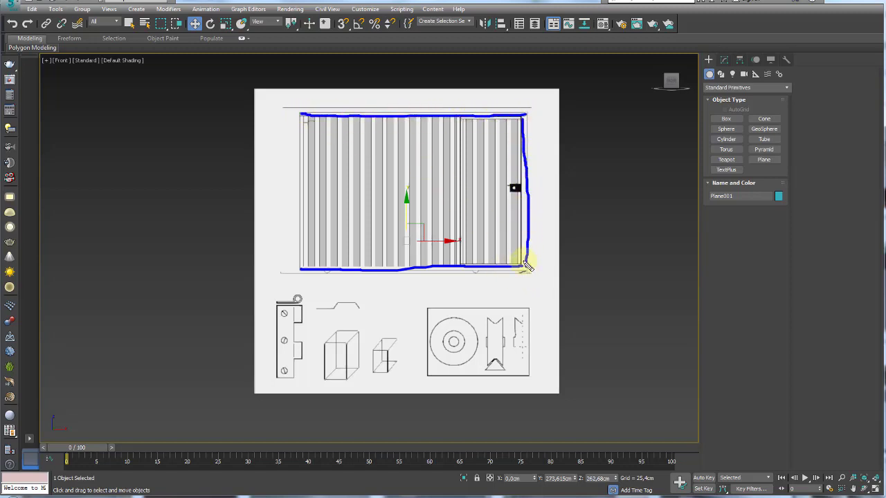
drag(461, 123, 454, 266)
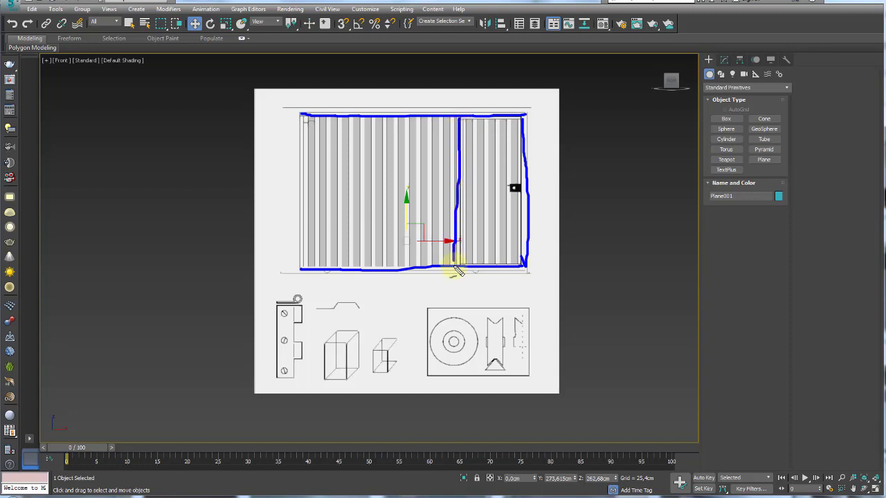
drag(303, 116, 301, 269)
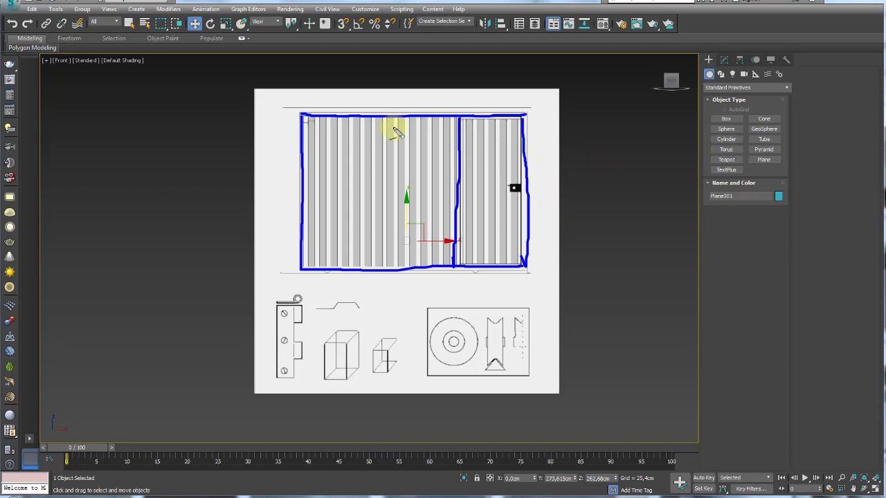
drag(312, 111, 538, 107)
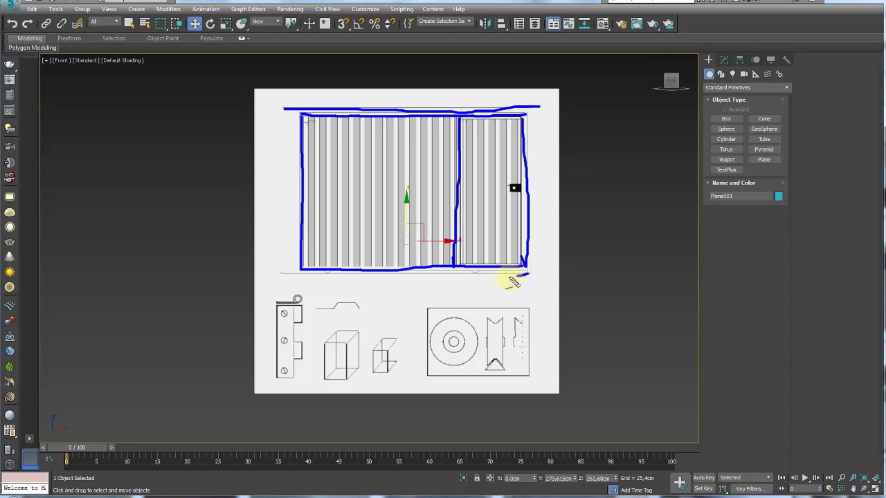
drag(438, 281, 317, 284)
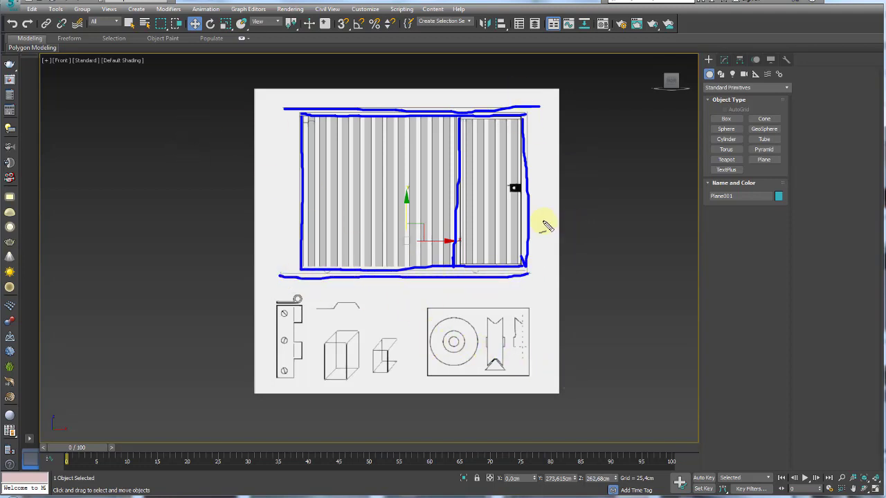
Step: Switch the Front viewport shading to High Quality
key(e)
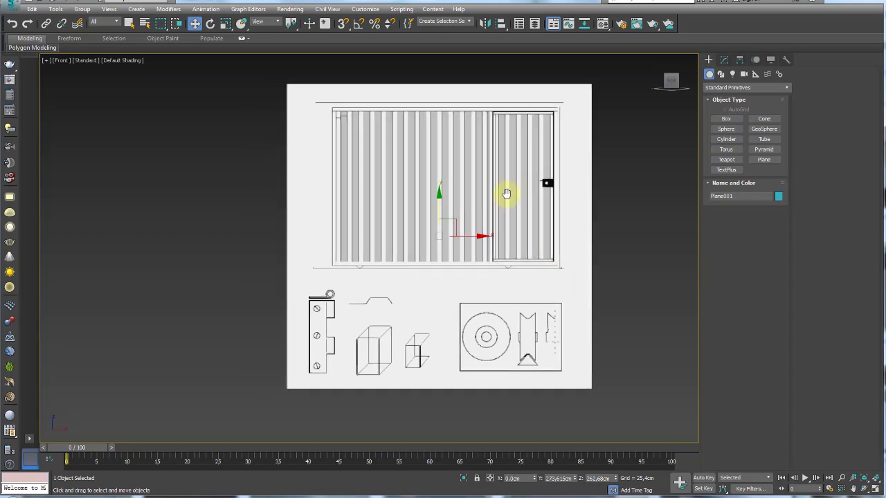
scroll(340, 277, up, 5)
scroll(362, 269, up, 3)
scroll(351, 267, up, 2)
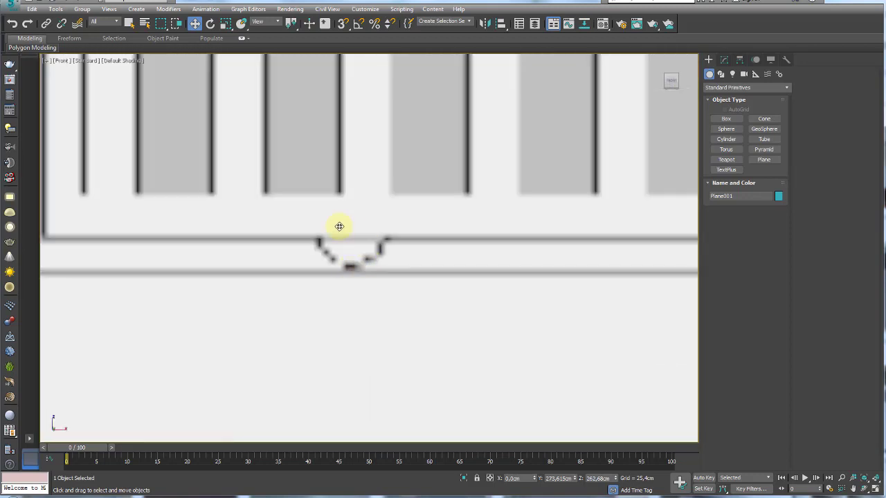
scroll(327, 257, up, 2)
scroll(336, 275, up, 2)
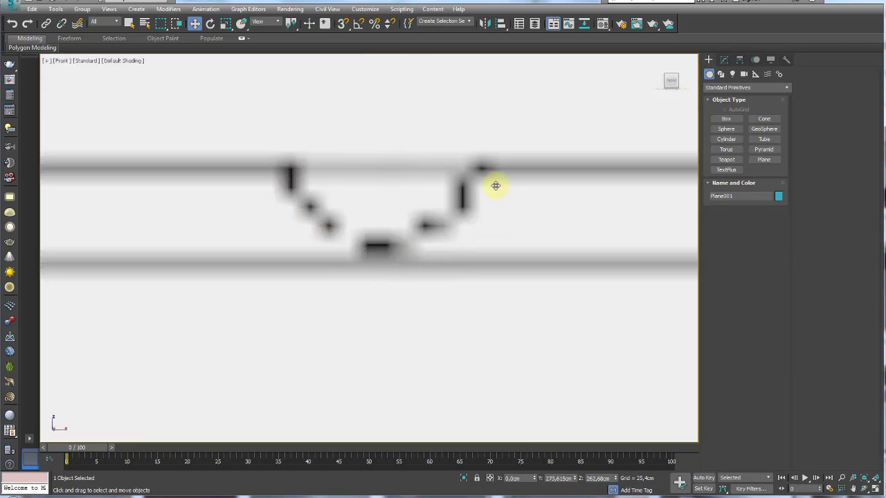
scroll(496, 186, down, 4)
middle_drag(502, 188, 425, 208)
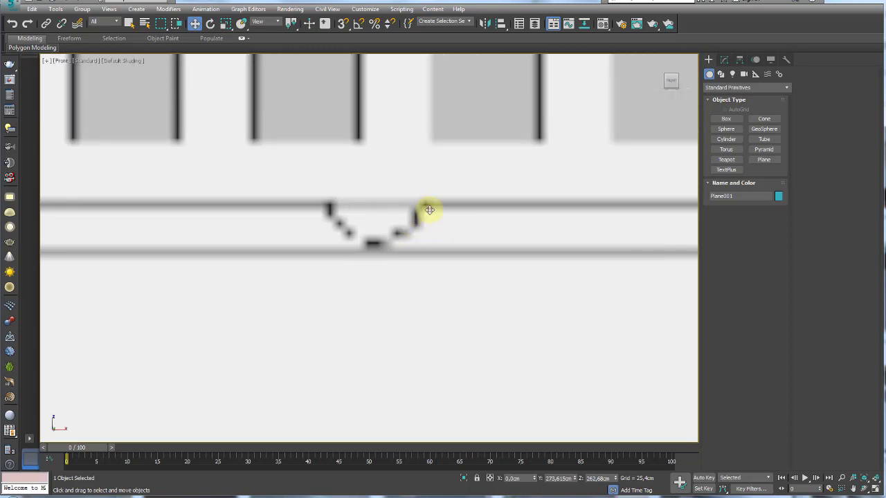
click(87, 64)
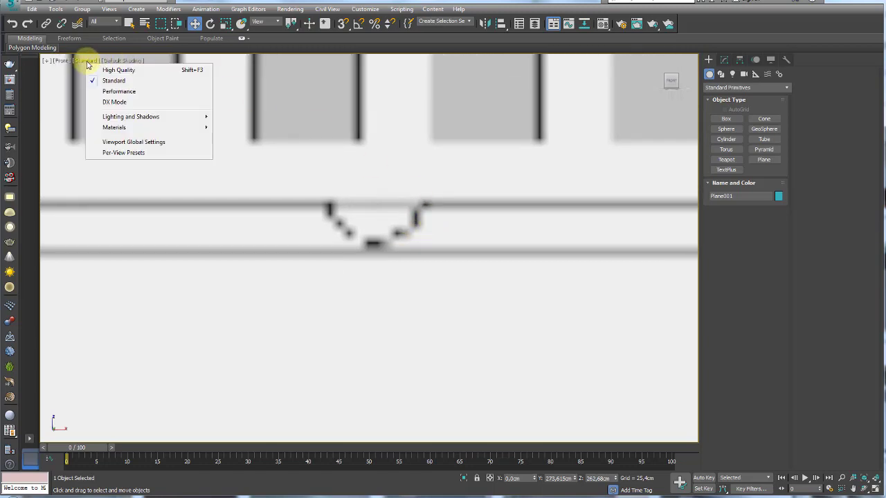
key(Escape)
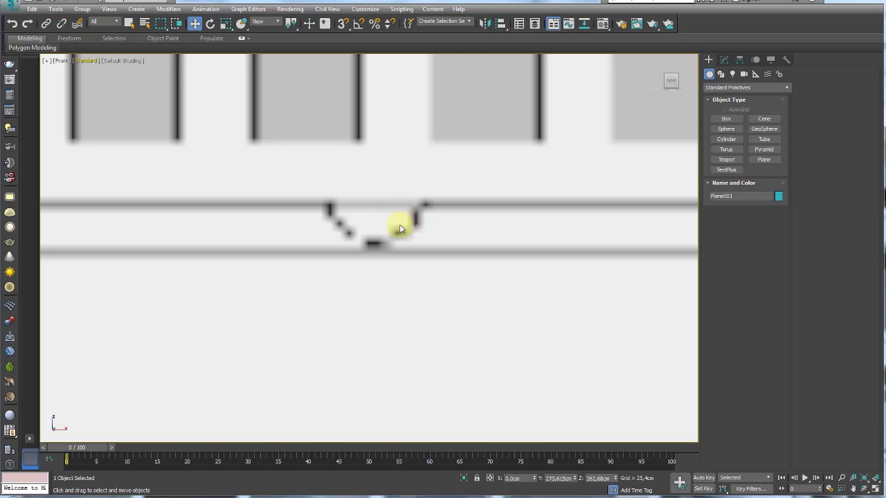
Step: Frame the box tube detail drawings below the gate in the Front view
scroll(357, 244, down, 2)
scroll(357, 245, down, 2)
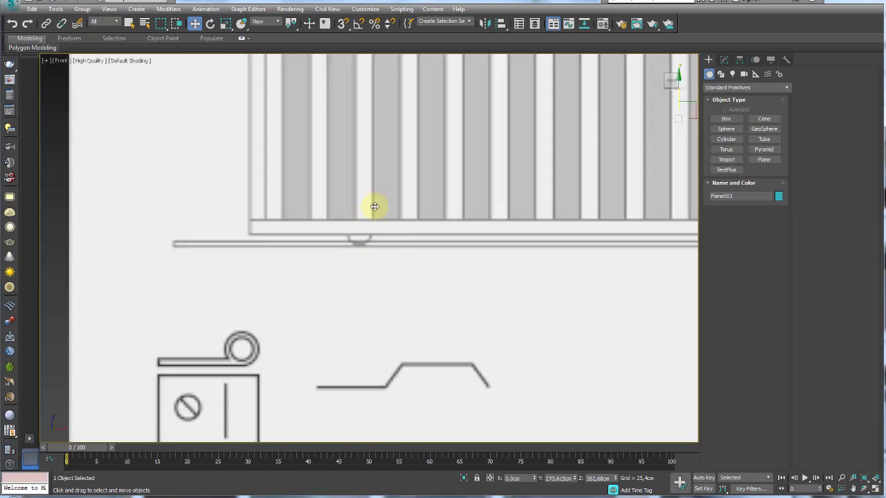
scroll(372, 203, down, 2)
scroll(356, 224, down, 2)
middle_drag(351, 224, 287, 328)
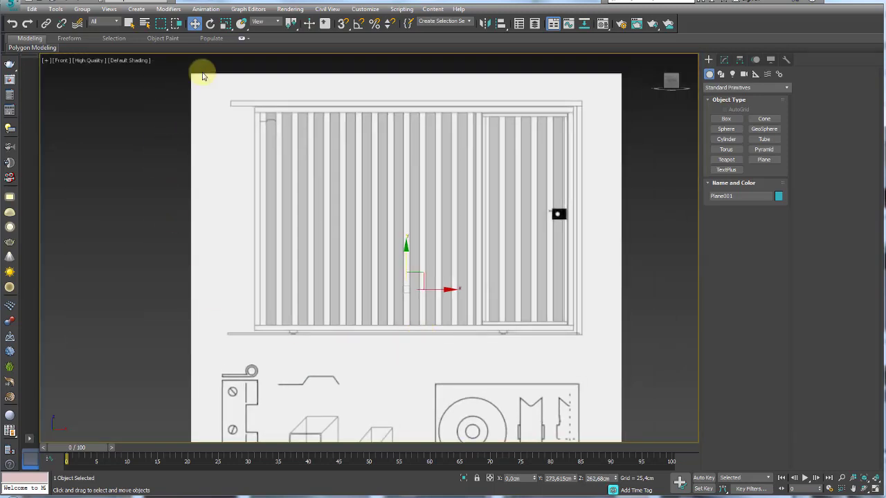
middle_drag(620, 273, 595, 137)
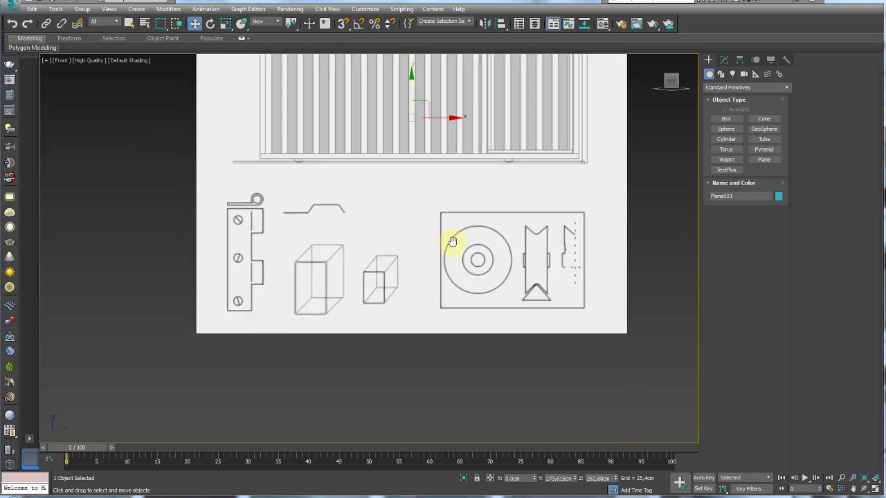
middle_drag(450, 242, 522, 183)
scroll(411, 205, up, 5)
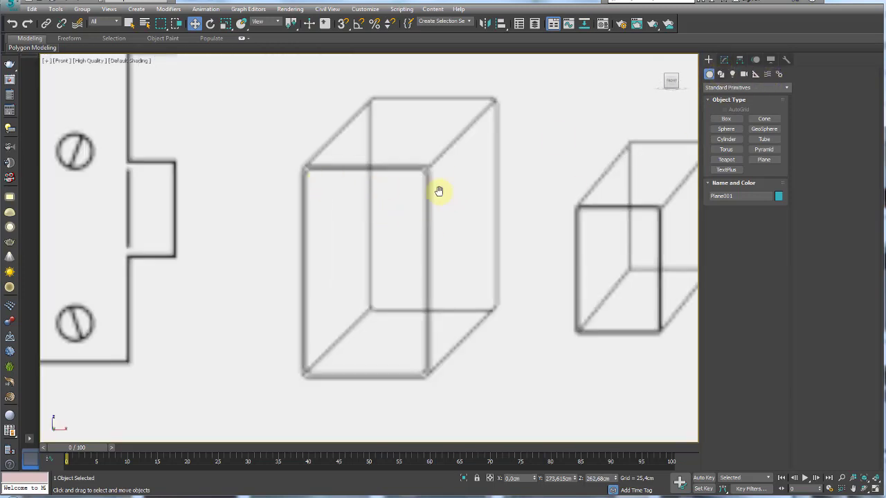
middle_drag(439, 191, 417, 172)
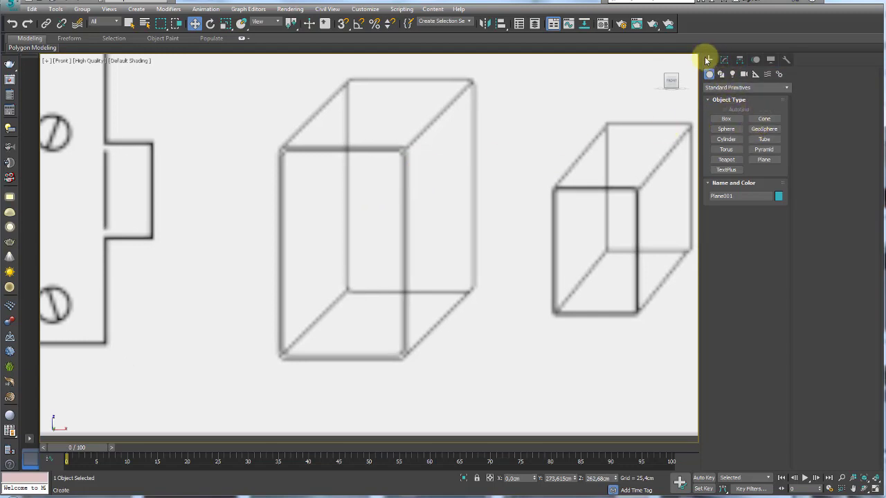
Step: Trace rectangle splines over the larger and smaller box front faces, then show wireframe
click(721, 73)
click(764, 127)
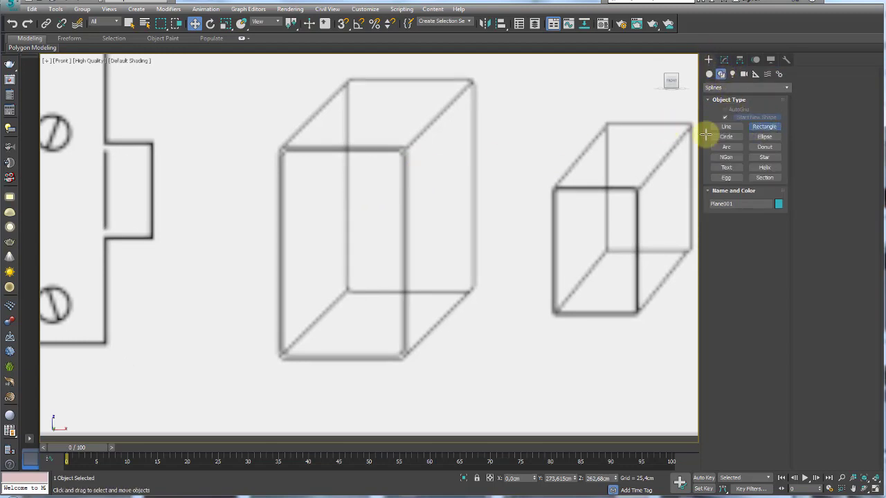
drag(282, 148, 402, 357)
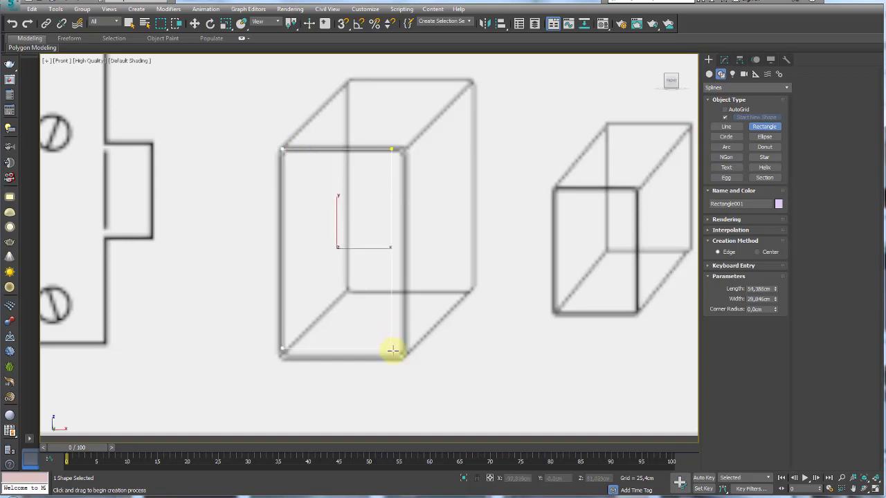
middle_drag(575, 263, 529, 264)
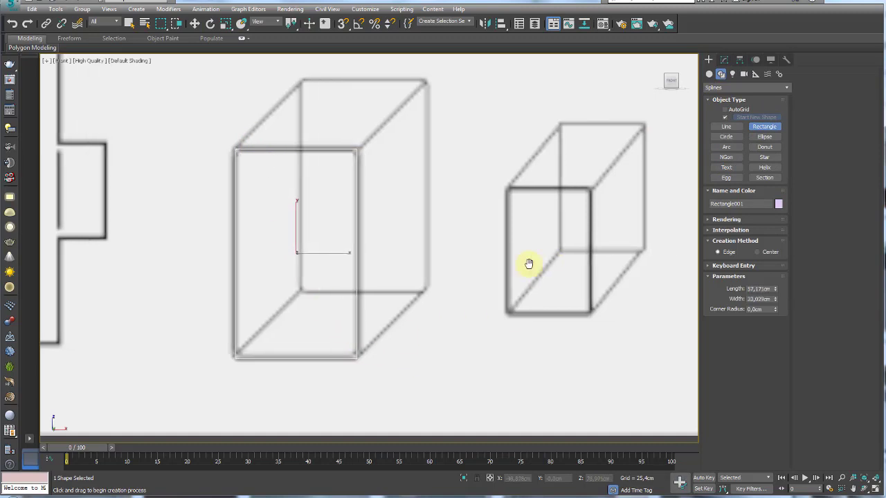
drag(507, 188, 590, 315)
middle_drag(387, 219, 391, 189)
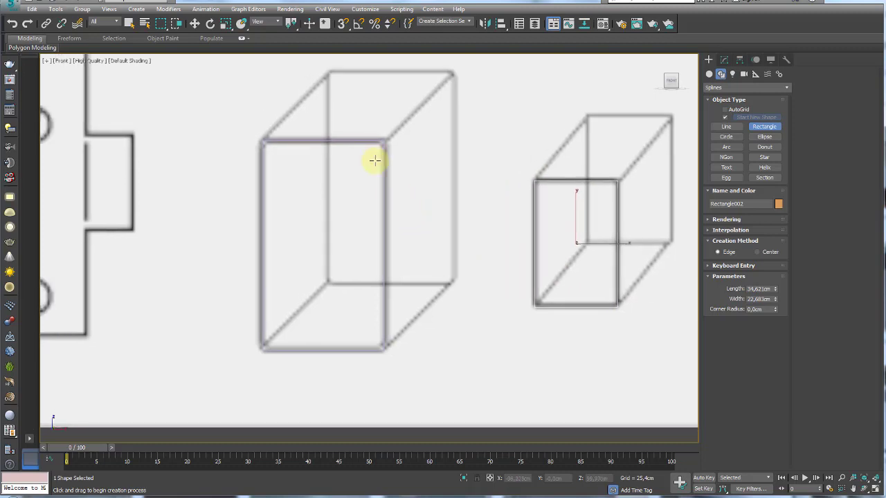
key(F3)
Step: Reset Plane001's length and width segments to 1
key(w)
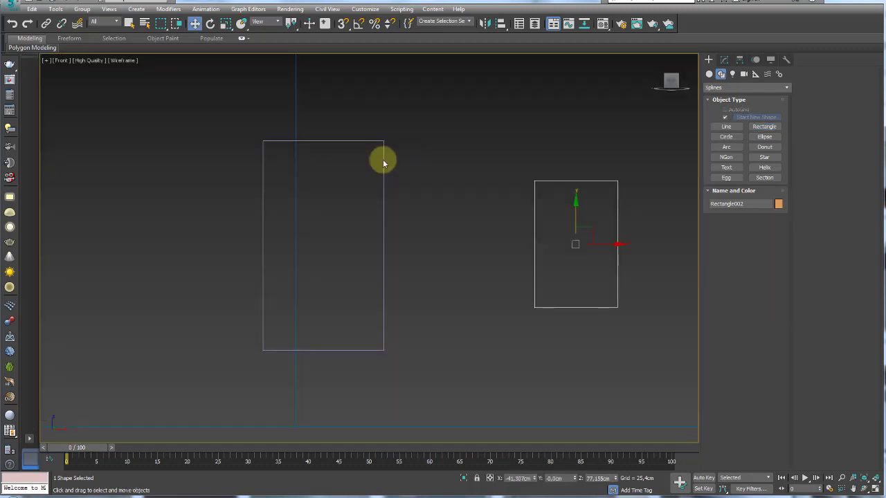
click(296, 114)
click(724, 59)
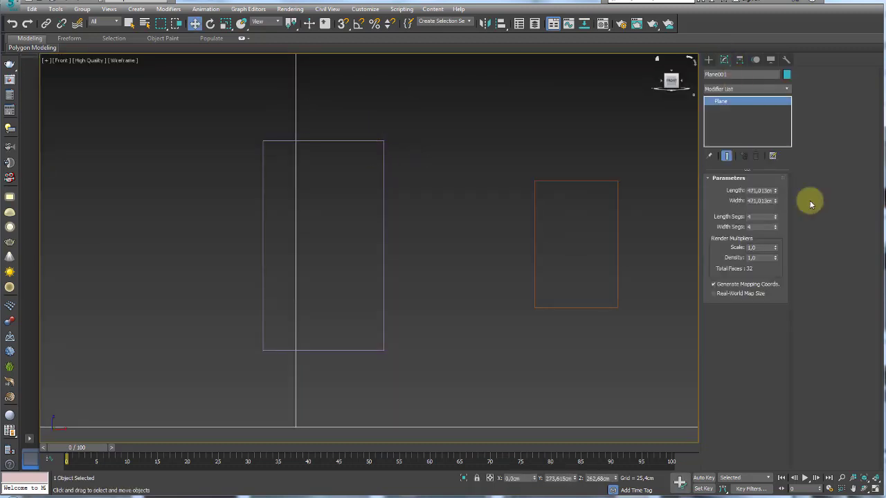
drag(775, 217, 775, 230)
right_click(775, 228)
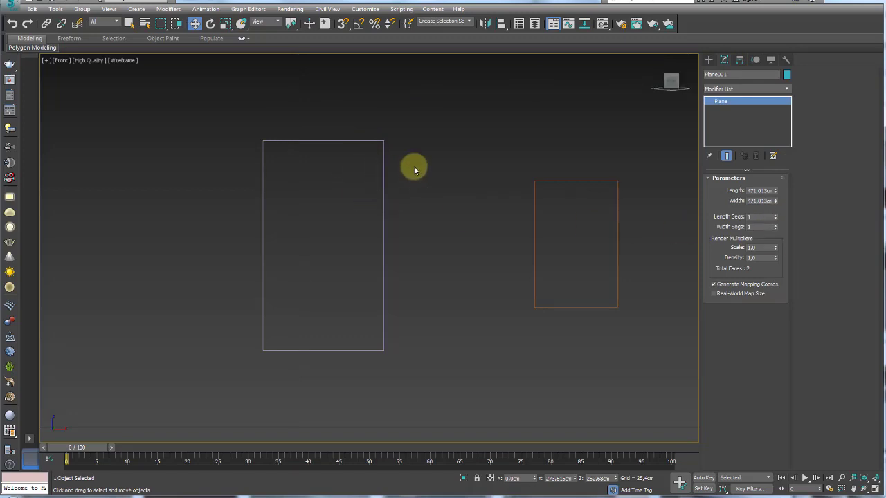
click(413, 169)
Step: Convert Rectangle001 to an Editable Spline and select its four corner vertices
click(383, 193)
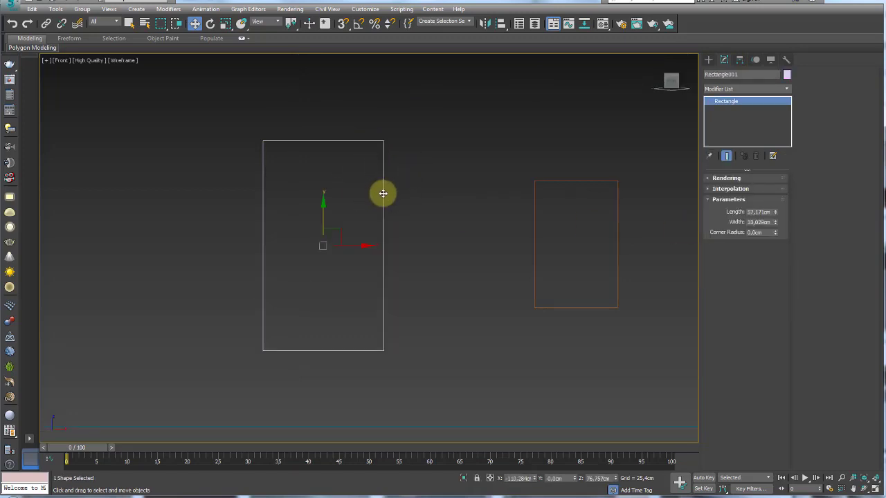
right_click(382, 193)
click(516, 308)
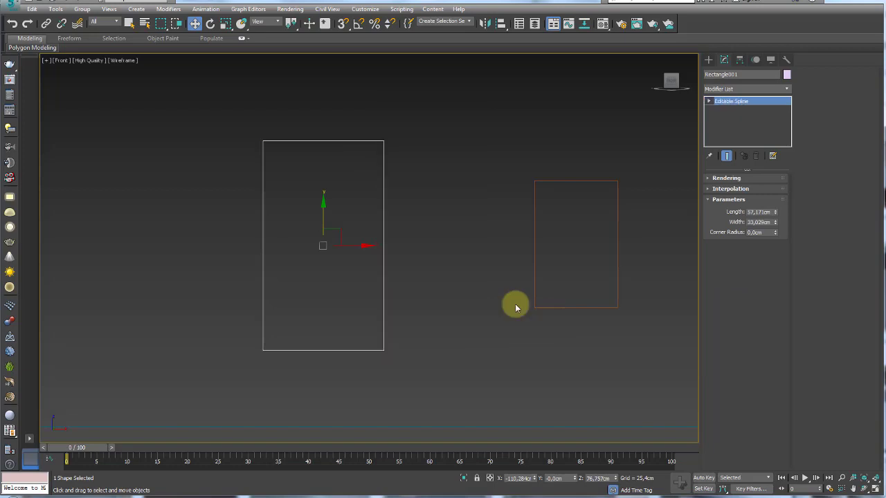
click(734, 214)
drag(425, 123, 197, 435)
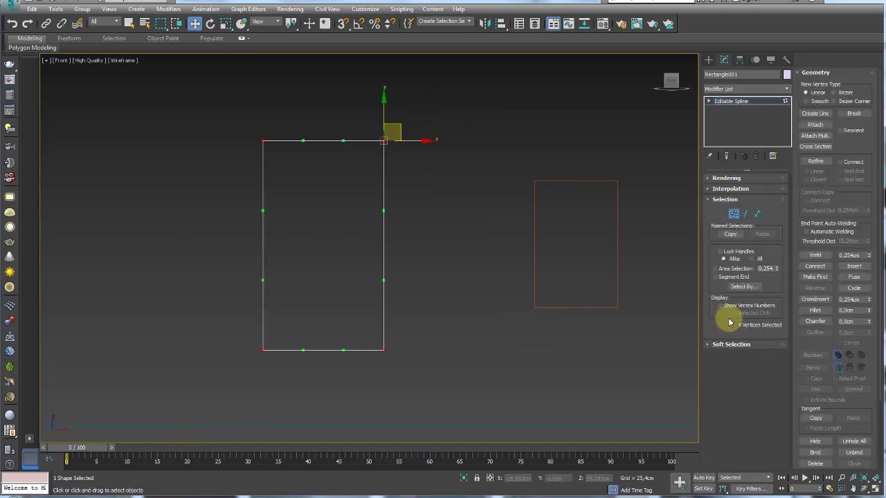
Step: Fillet the four corners slightly, undoing the oversized rounding first
double_click(848, 311)
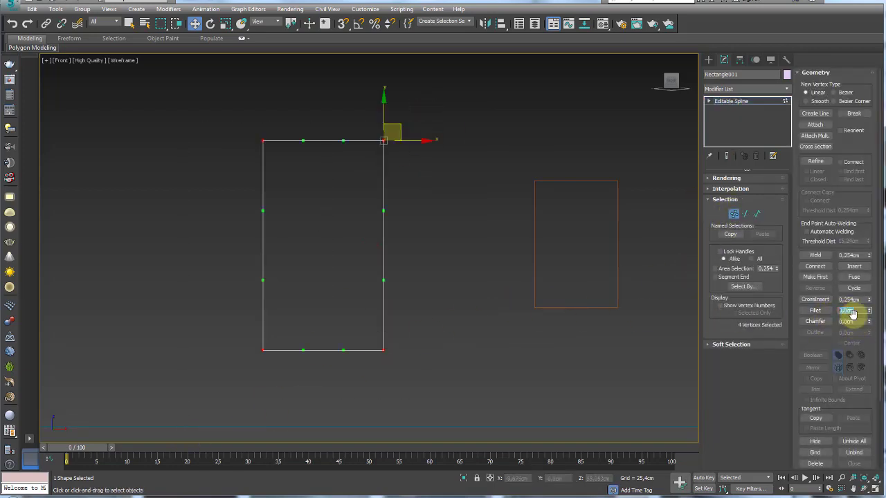
text(1)
key(Return)
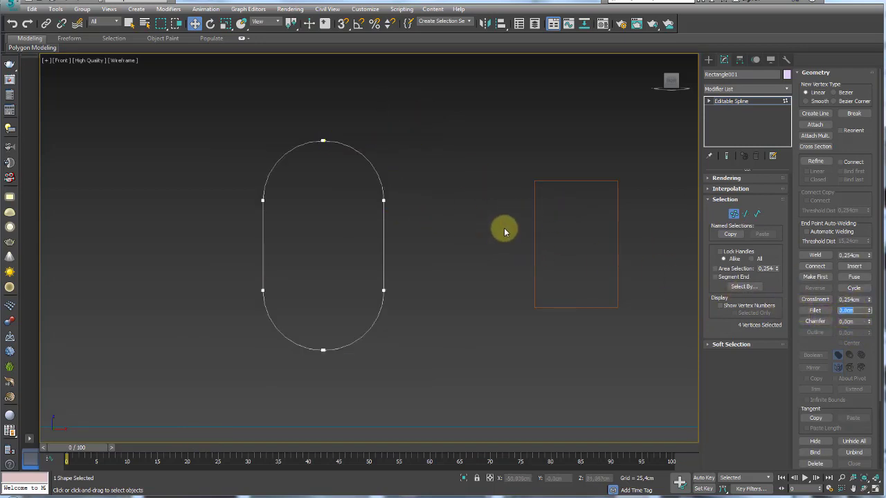
drag(870, 311, 871, 298)
key(ctrl+z)
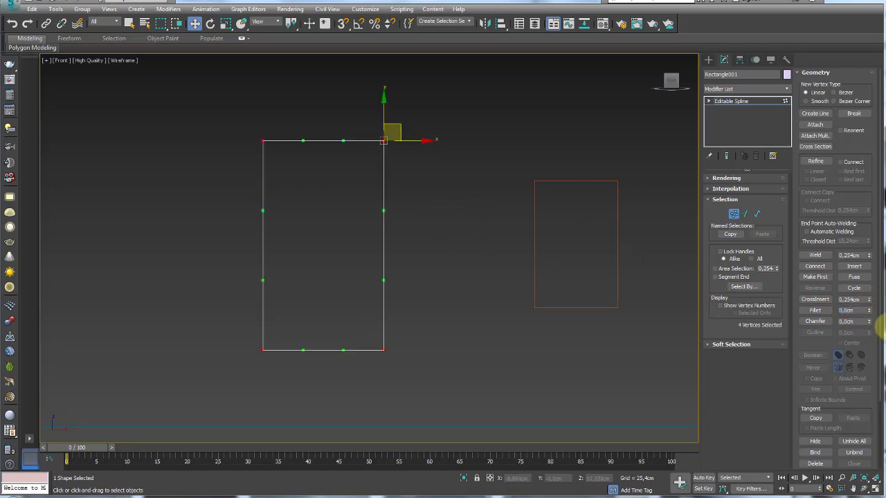
key(Return)
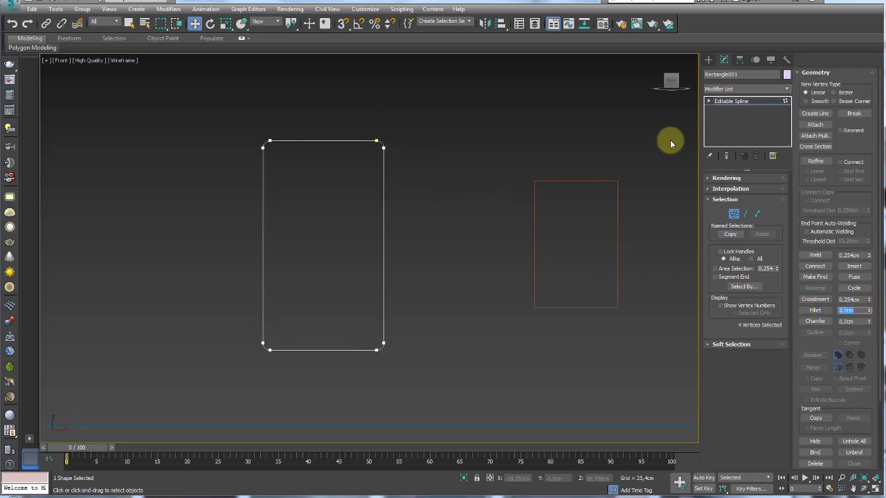
click(740, 102)
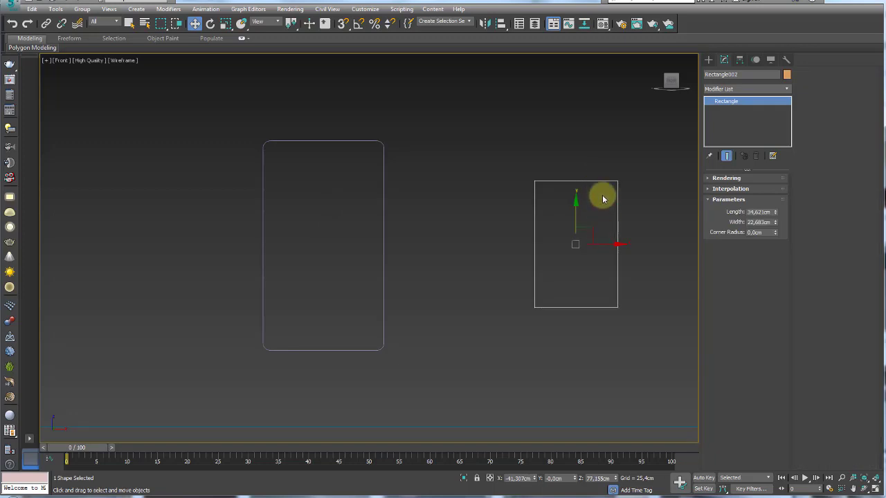
Step: Convert Rectangle002 to an Editable Spline and select its four corner vertices
right_click(590, 189)
mouse_move(622, 303)
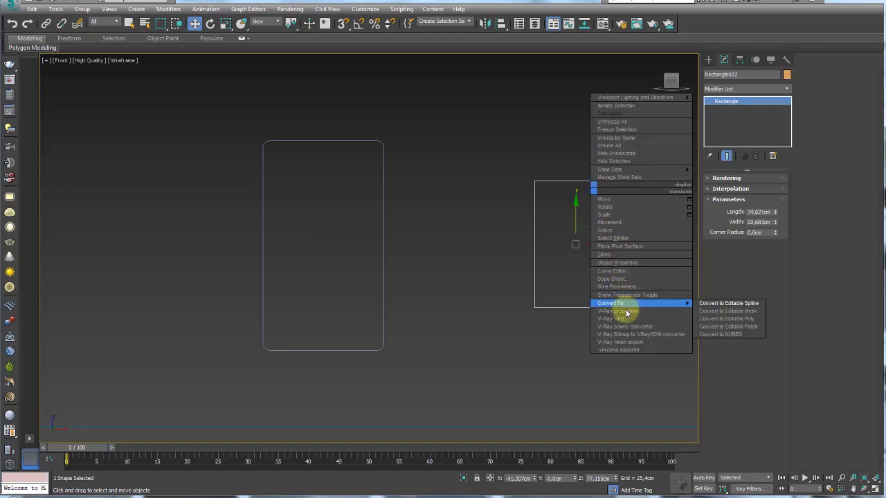
click(726, 303)
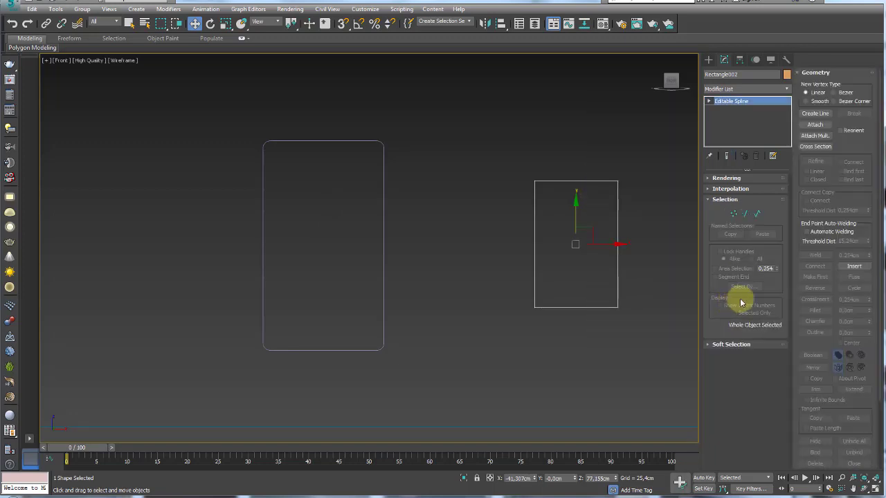
click(734, 214)
drag(513, 152, 639, 324)
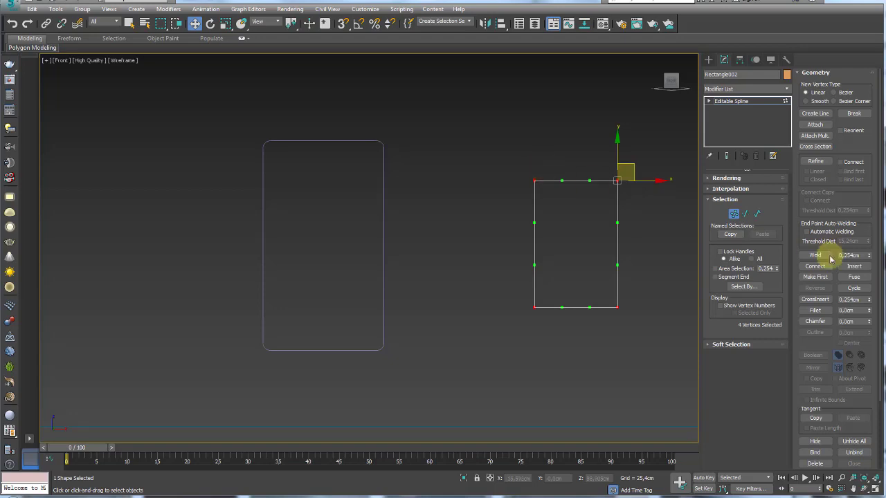
Step: Fillet the corners by 1,0cm, then select the whole right spline
text(1)
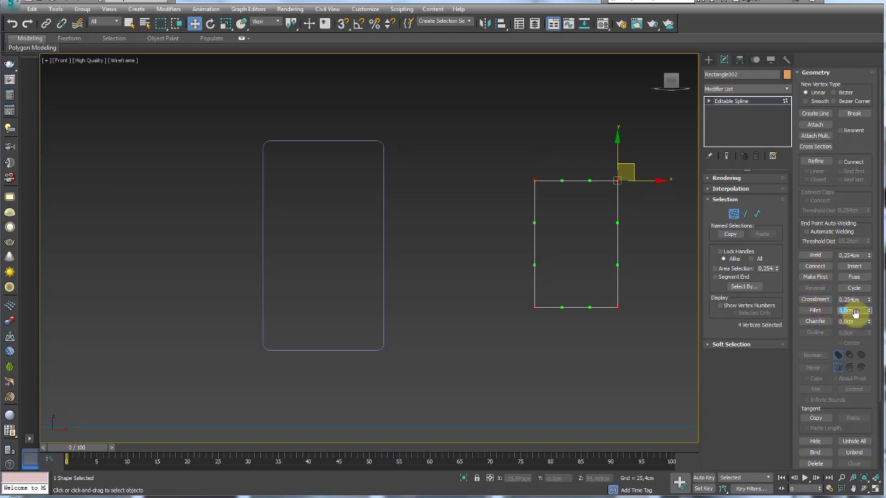
key(Return)
click(658, 276)
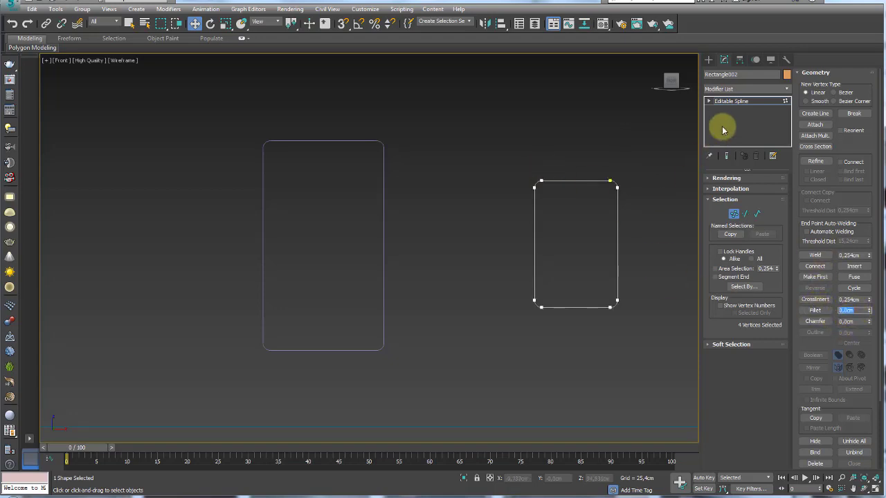
click(757, 214)
click(622, 260)
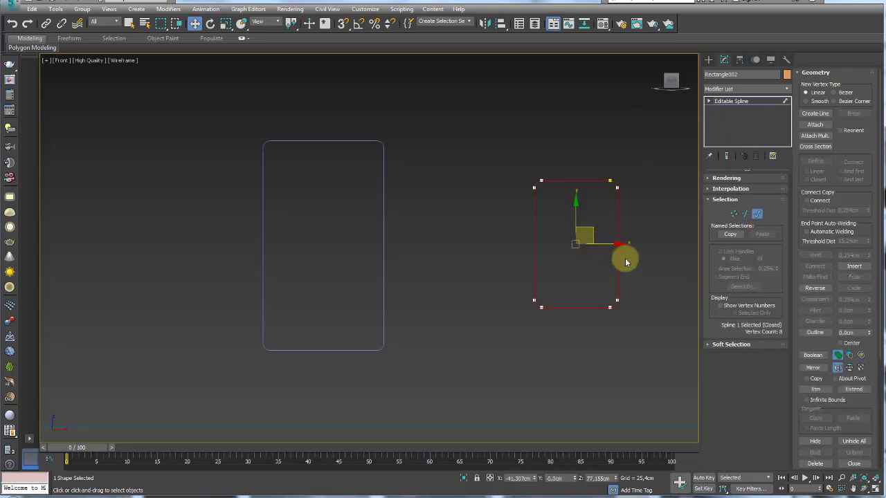
Step: Outline the right rectangle's spline to give it an inner offset contour
click(815, 332)
scroll(553, 182, up, 2)
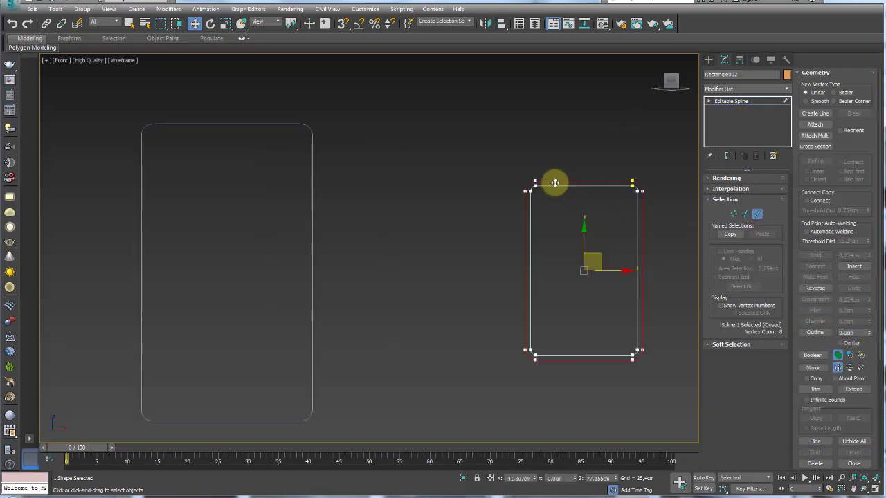
scroll(542, 173, up, 2)
scroll(607, 177, down, 4)
click(723, 101)
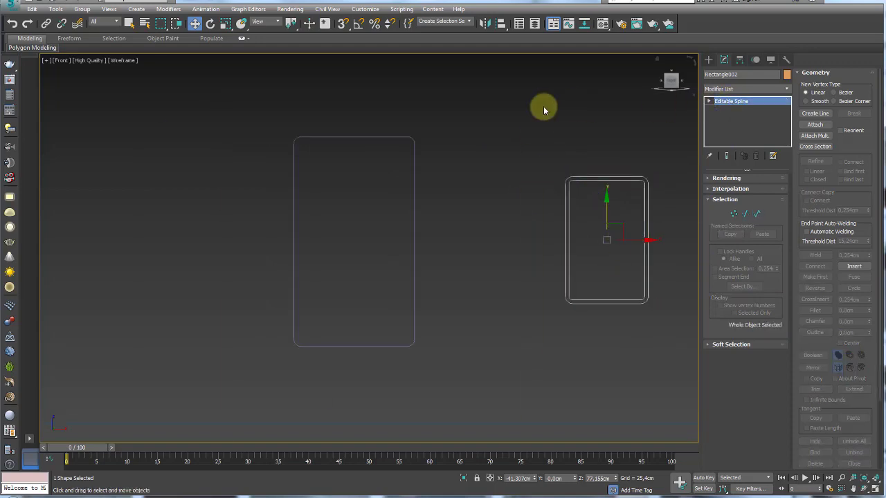
Step: Select the left rectangle's spline and outline it the same way
click(414, 169)
click(757, 211)
click(414, 208)
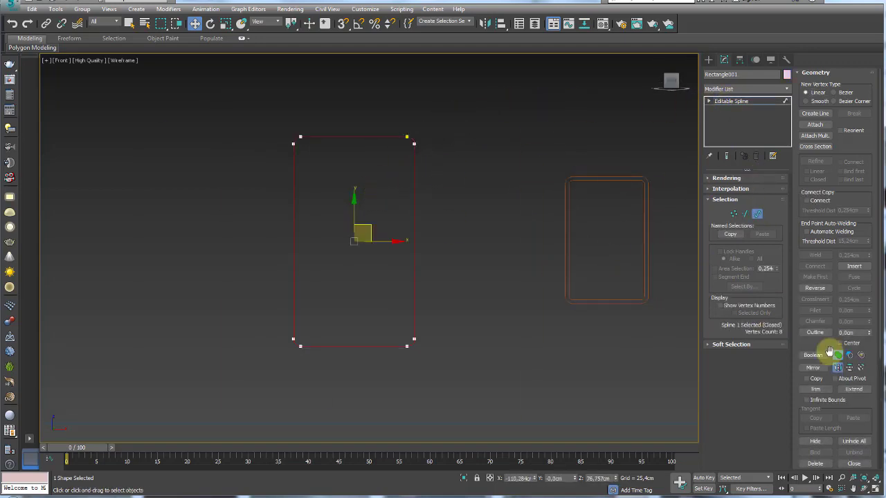
click(819, 334)
key(Return)
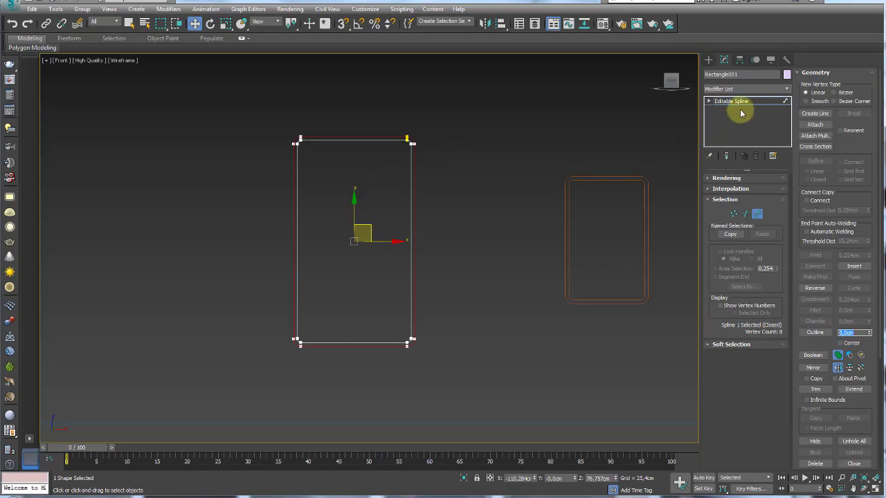
click(739, 101)
Step: In Perspective, extrude the left profile 130,81cm into a hollow tube
key(p)
scroll(619, 173, down, 5)
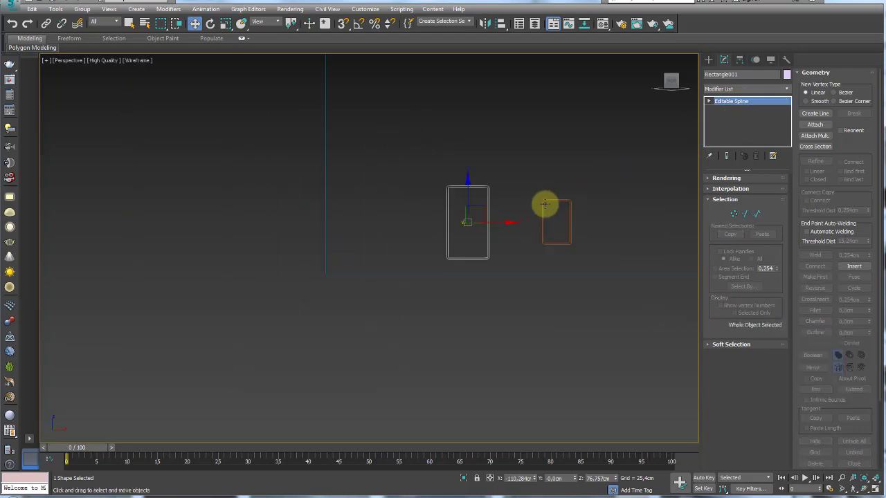
mouse_move(544, 203)
alt+middle_down()
mouse_move(530, 247)
mouse_move(538, 276)
mouse_move(548, 273)
alt+middle_up()
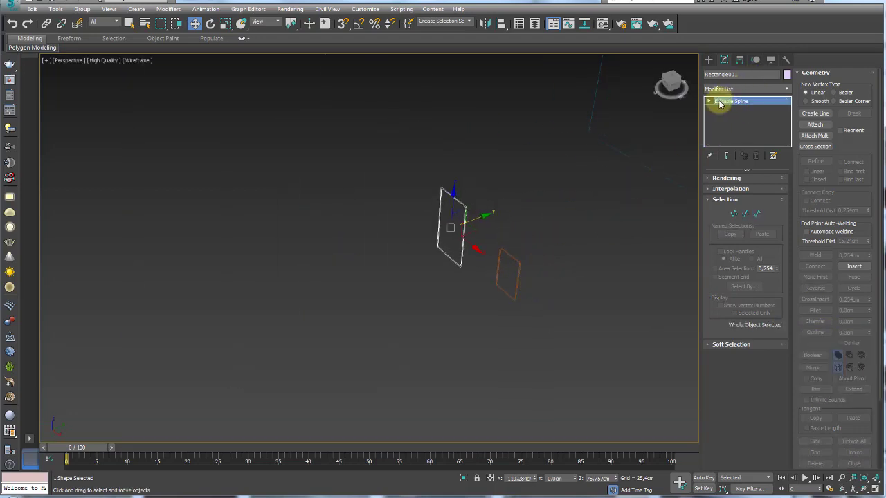
click(787, 89)
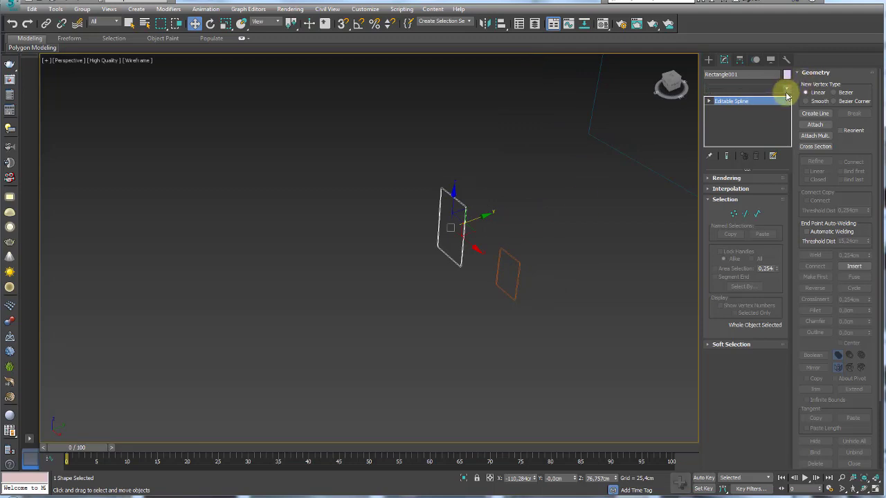
drag(787, 111, 783, 207)
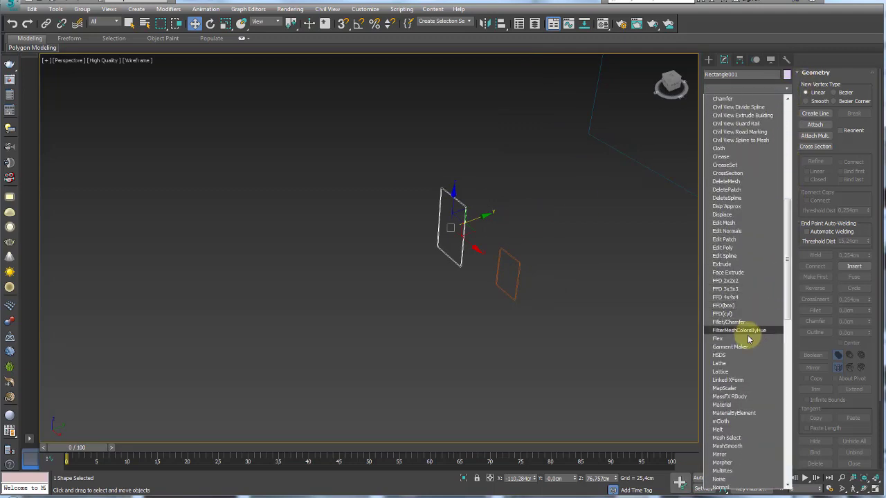
click(725, 264)
drag(772, 192, 774, 139)
key(F3)
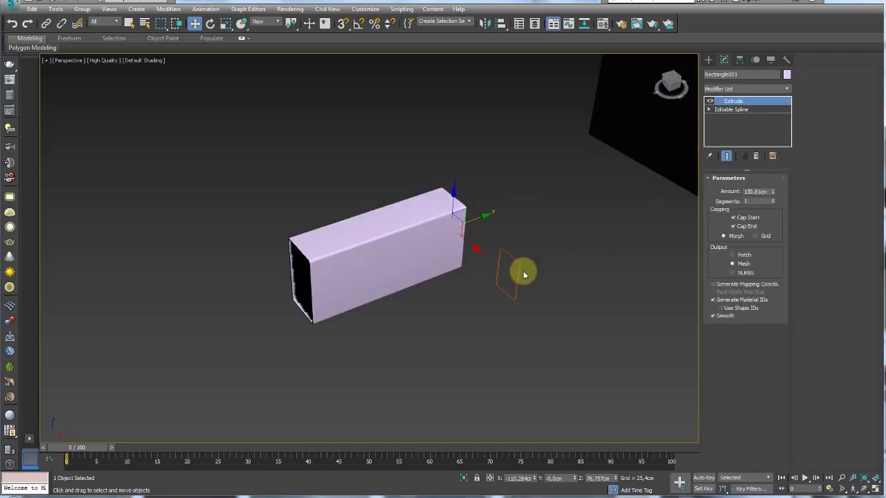
Step: Turn off viewport shadows and select the second rectangle profile
mouse_move(524, 275)
alt+middle_down()
mouse_move(528, 263)
mouse_move(518, 271)
mouse_move(270, 251)
alt+middle_up()
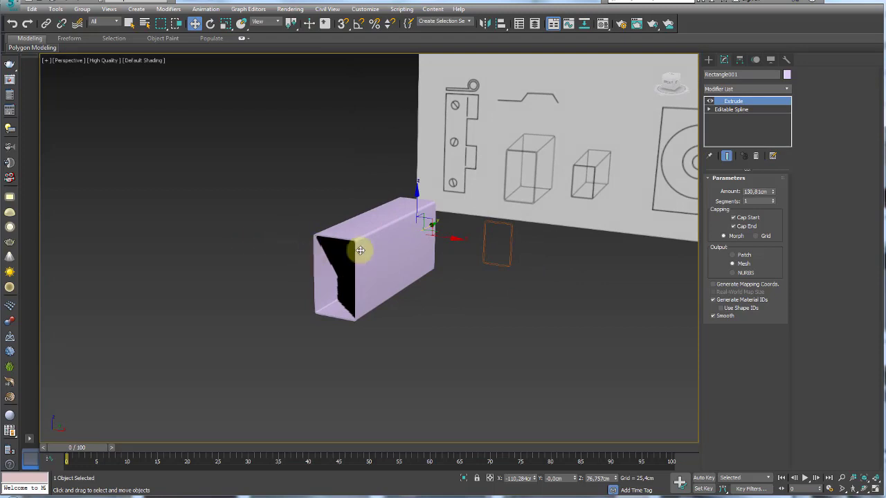
click(103, 62)
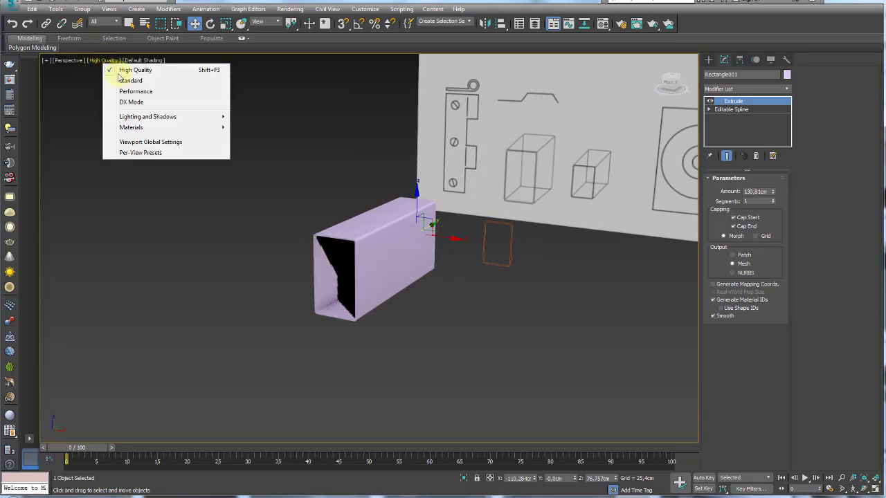
mouse_move(148, 116)
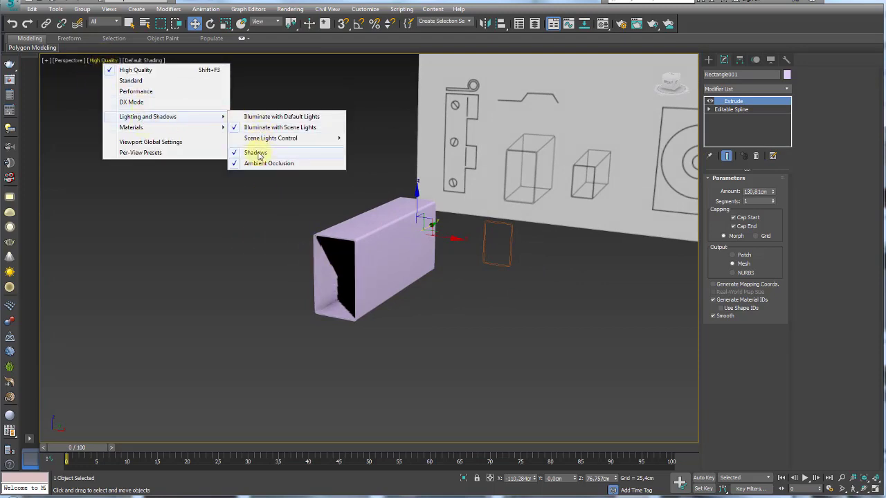
click(257, 153)
alt+middle_drag(323, 173, 471, 250)
click(524, 263)
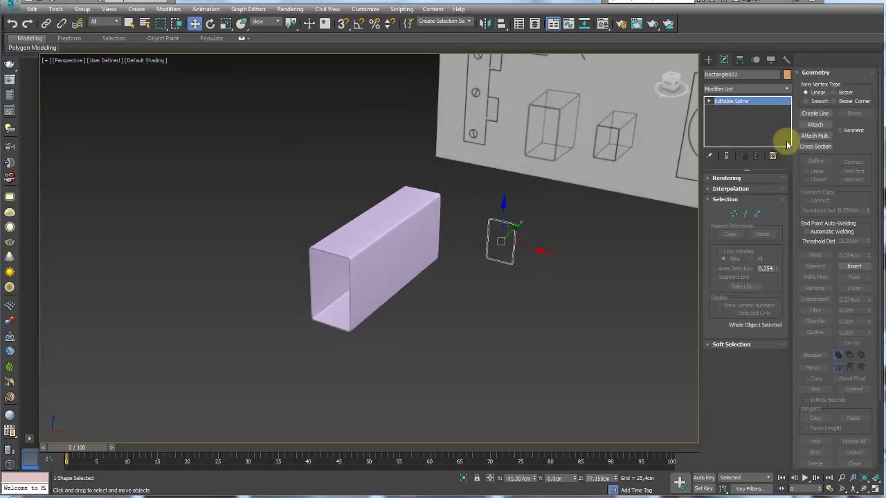
Step: Add an Extrude modifier to Rectangle002, making an orange hollow tube beside the lilac one
click(787, 92)
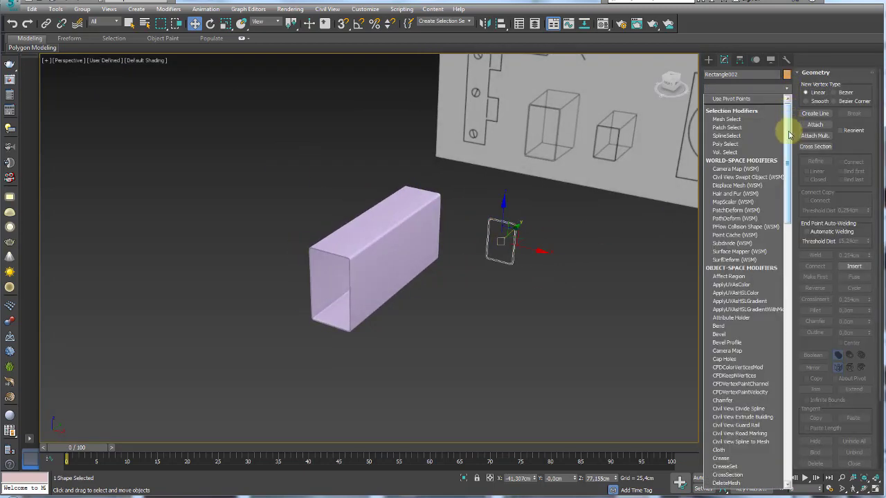
drag(789, 129, 789, 192)
click(735, 305)
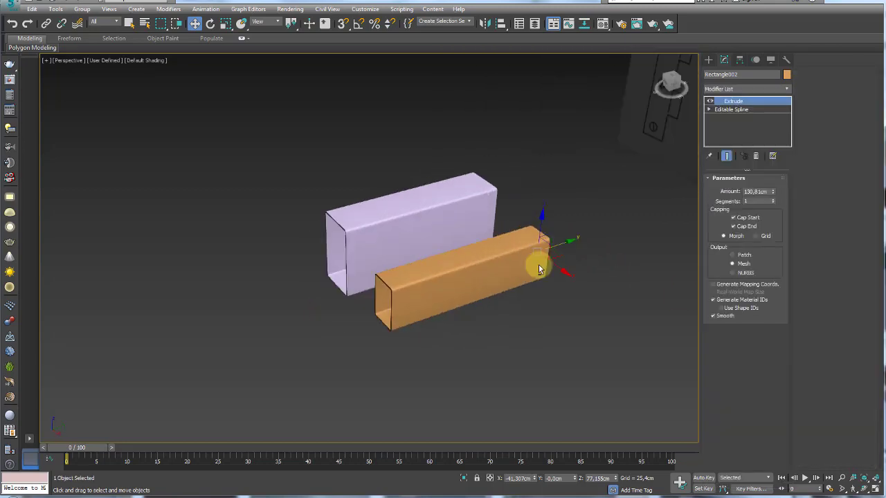
mouse_move(534, 263)
alt+middle_down()
mouse_move(530, 283)
mouse_move(626, 268)
mouse_move(624, 249)
mouse_move(619, 263)
alt+middle_up()
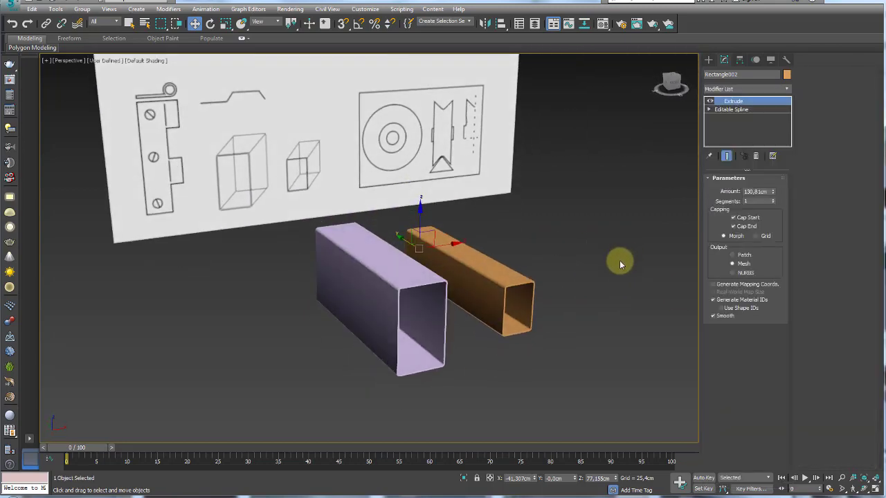
scroll(301, 155, down, 5)
scroll(340, 228, up, 3)
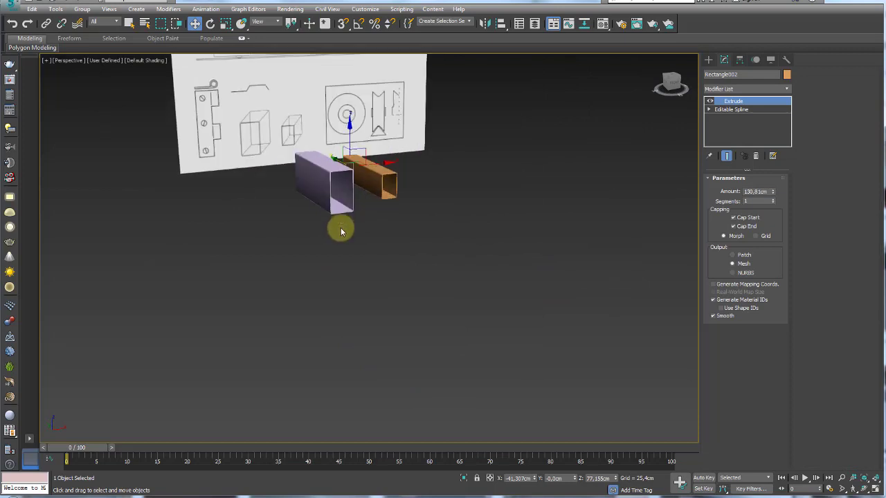
scroll(347, 167, up, 2)
scroll(347, 167, up, 2)
scroll(356, 251, up, 2)
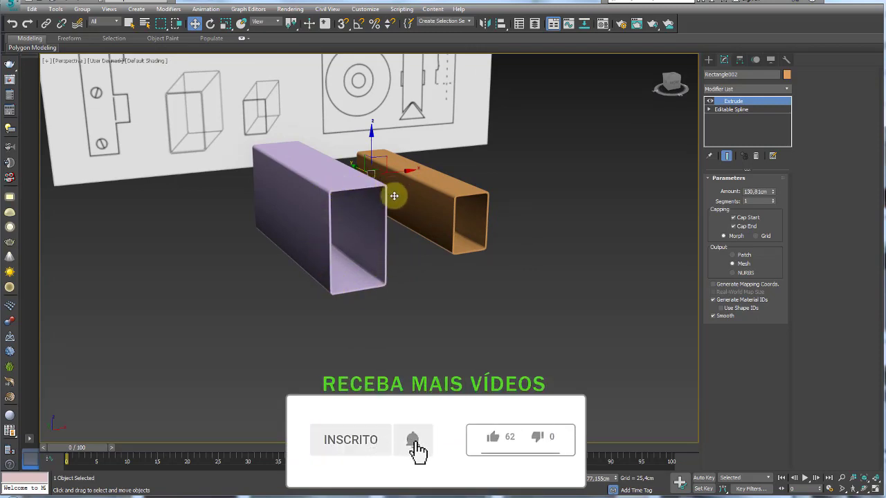
Step: Select both tubes, show edged faces, and rotate them together about 90°
middle_drag(336, 206, 417, 241)
scroll(445, 241, down, 3)
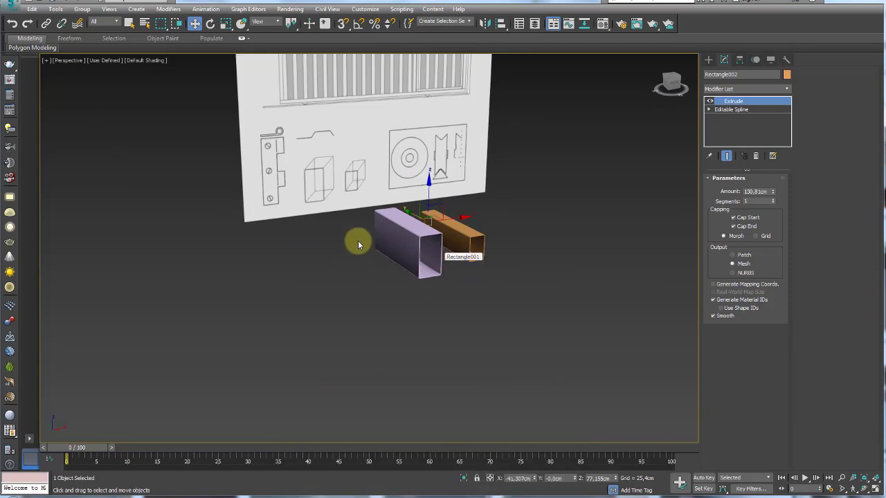
mouse_move(357, 235)
alt+middle_down()
mouse_move(427, 253)
mouse_move(450, 243)
alt+middle_up()
drag(530, 227, 321, 295)
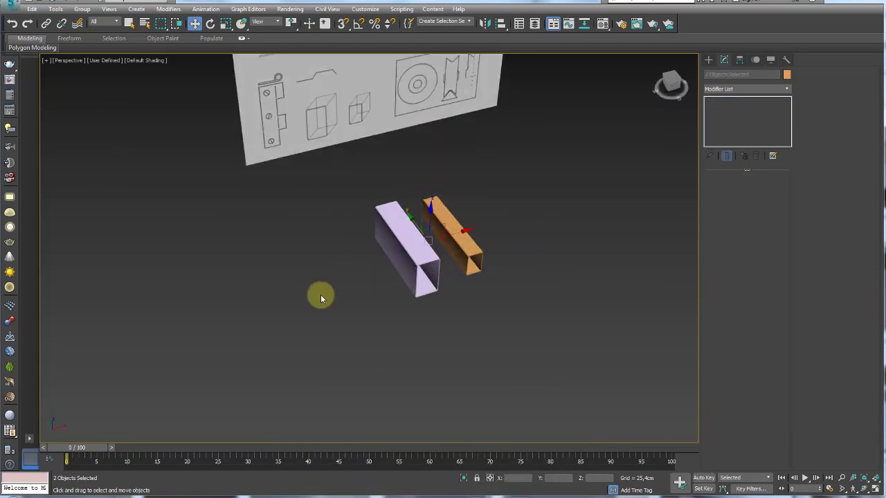
key(F4)
alt+middle_drag(471, 291, 449, 282)
key(e)
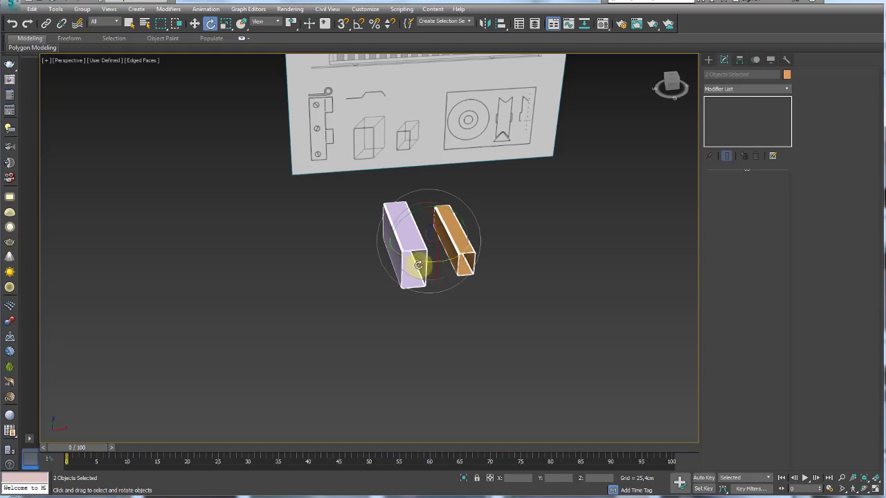
mouse_move(418, 258)
mouse_down()
mouse_move(479, 250)
mouse_move(421, 264)
mouse_up()
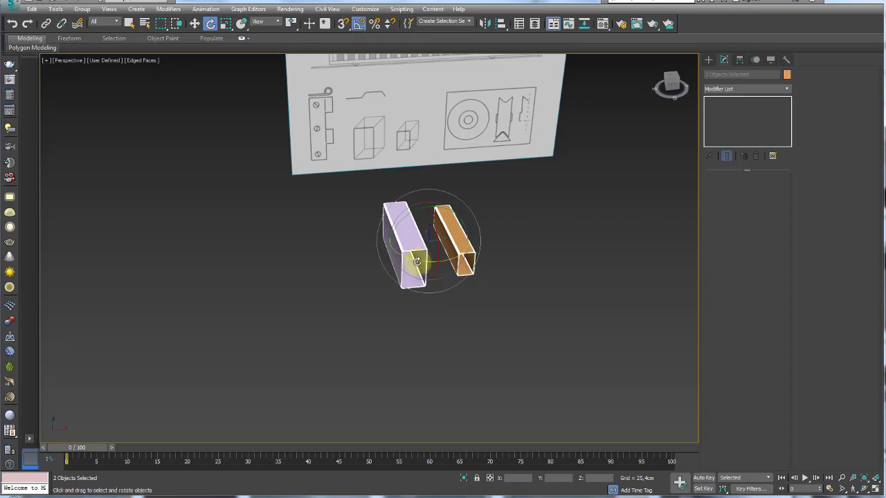
drag(418, 261, 473, 255)
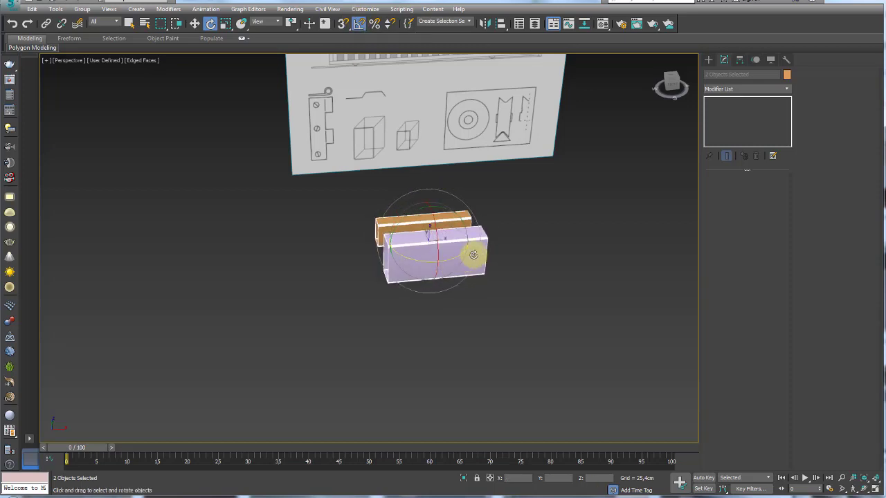
Step: In Front view, move the two boxes up onto the gate in the reference drawing
key(f)
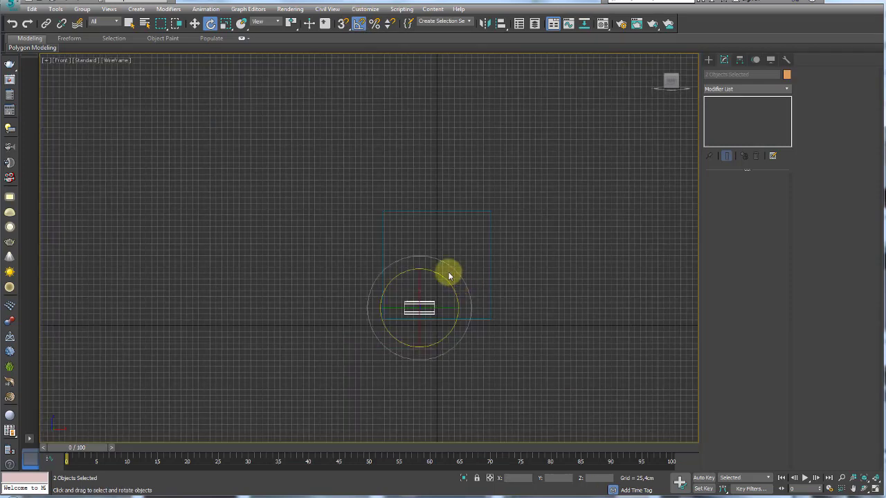
scroll(449, 277, up, 4)
key(F3)
key(g)
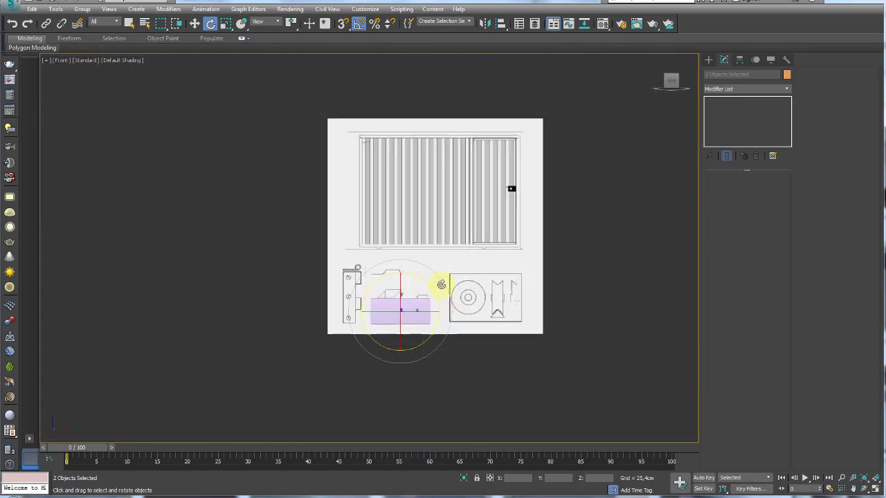
key(w)
drag(409, 299, 452, 126)
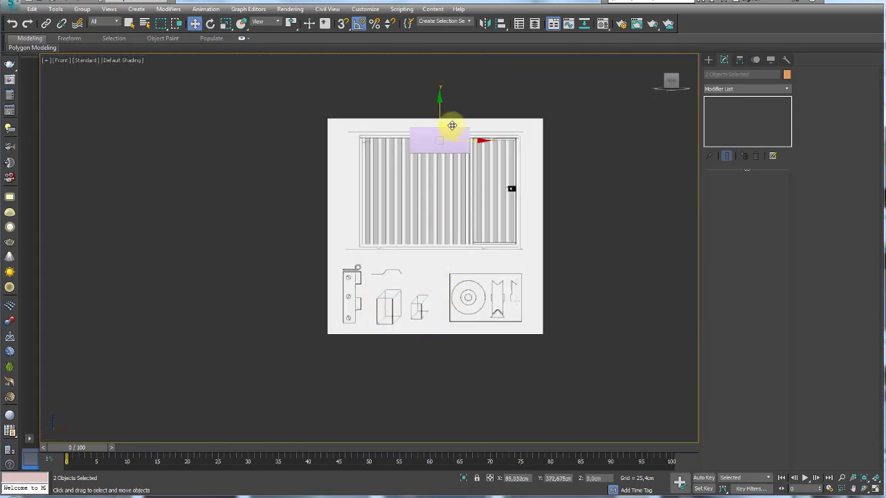
middle_drag(442, 130, 427, 143)
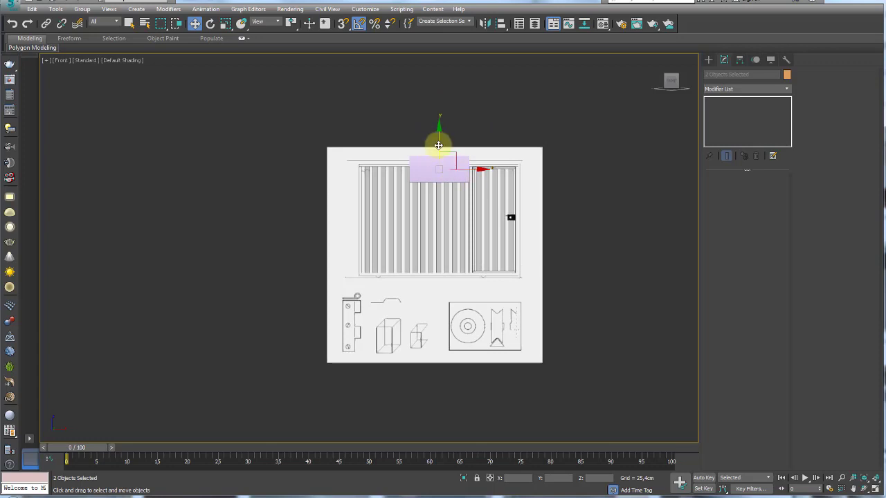
scroll(443, 163, up, 5)
Step: Scale the boxes down to about a third and nudge them onto the top rail
key(e)
key(r)
drag(443, 164, 459, 350)
scroll(429, 182, up, 3)
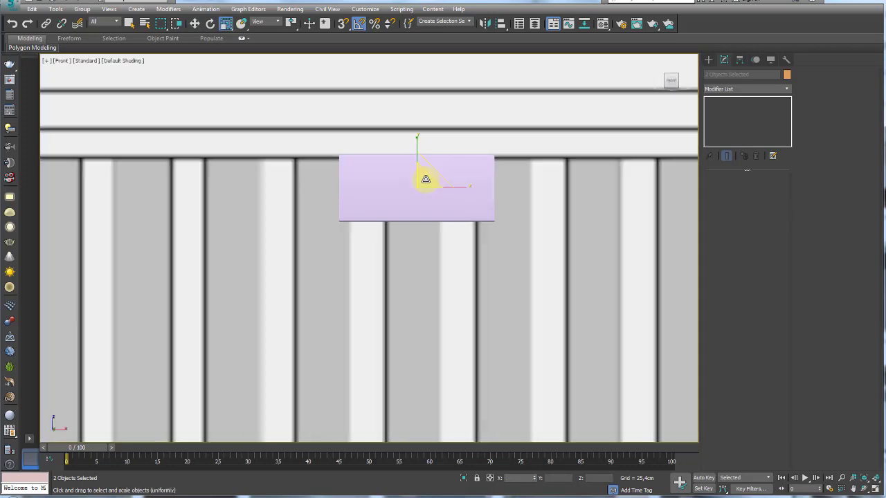
mouse_move(423, 180)
mouse_down()
mouse_move(426, 189)
mouse_move(483, 135)
mouse_move(489, 188)
mouse_up()
key(w)
key(r)
key(w)
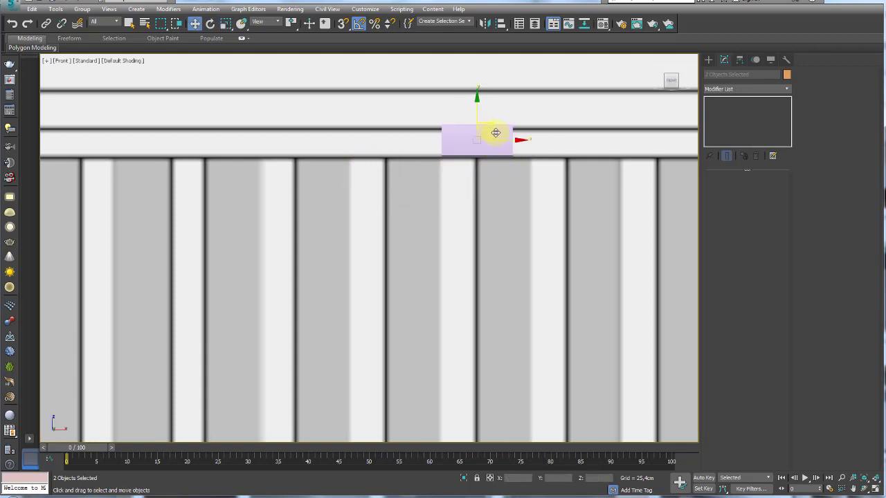
drag(491, 129, 492, 132)
key(r)
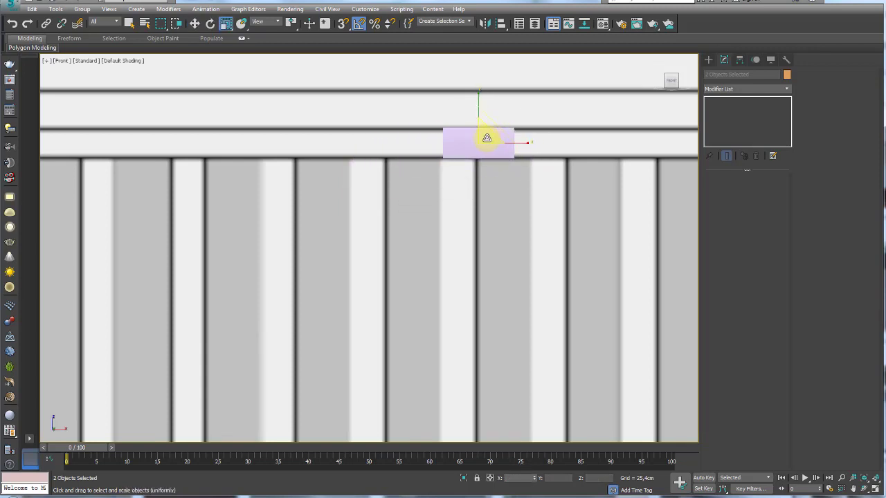
key(w)
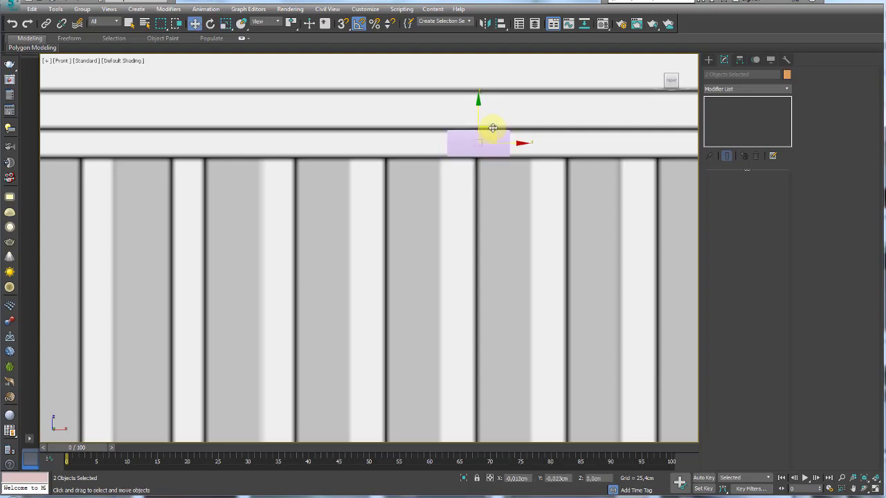
scroll(491, 131, down, 5)
Step: Move the orange box off to the right, away from the wall
key(p)
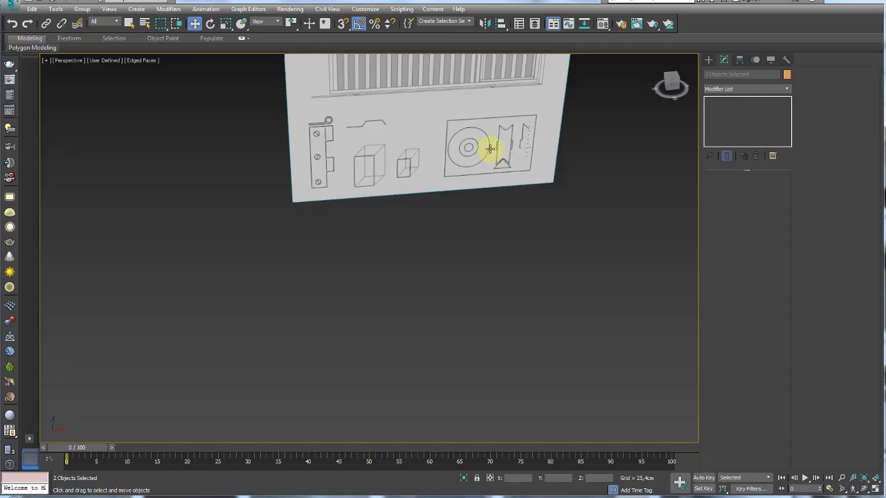
key(z)
mouse_move(481, 144)
alt+middle_down()
mouse_move(486, 162)
mouse_move(468, 161)
alt+middle_up()
click(468, 160)
scroll(430, 181, down, 5)
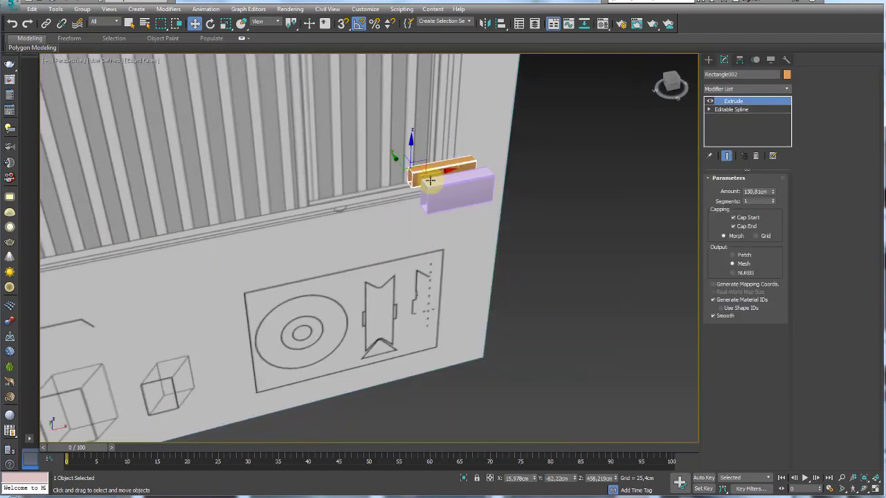
drag(444, 171, 613, 161)
scroll(588, 166, down, 4)
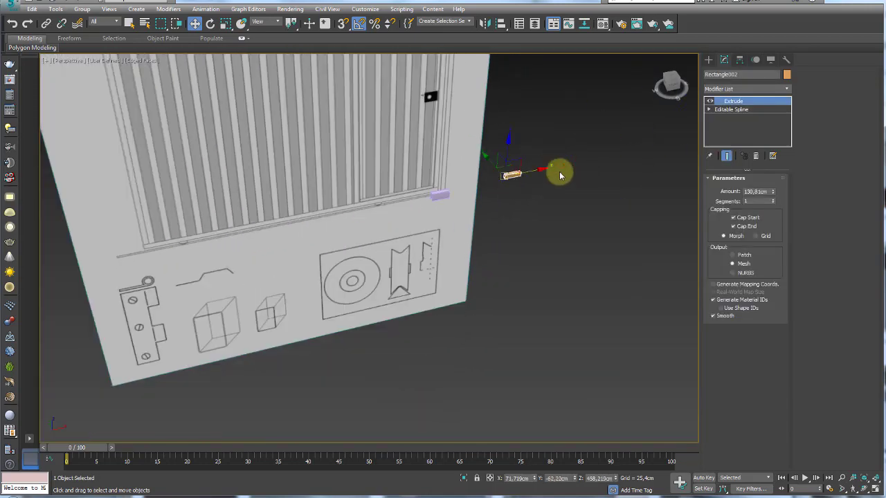
drag(530, 173, 600, 180)
alt+middle_drag(599, 180, 449, 148)
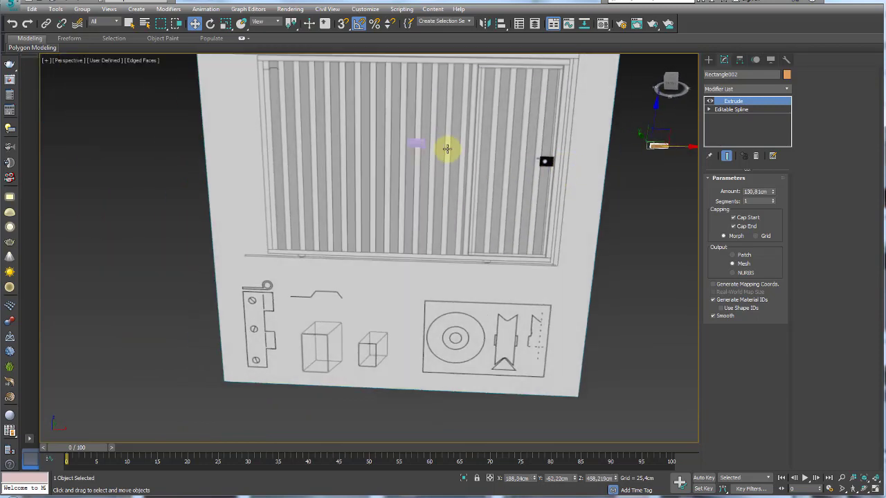
Step: Select the pink profile and lengthen its extrusion in Front view
click(417, 144)
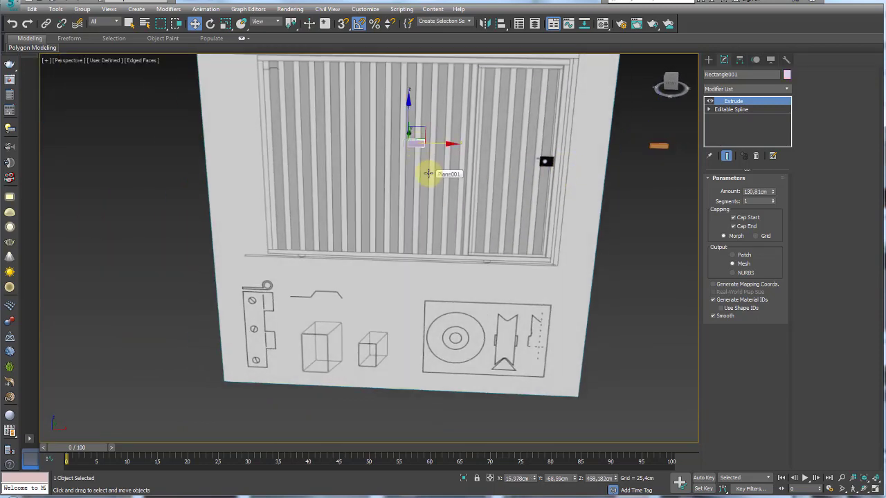
key(f)
middle_drag(485, 166, 447, 226)
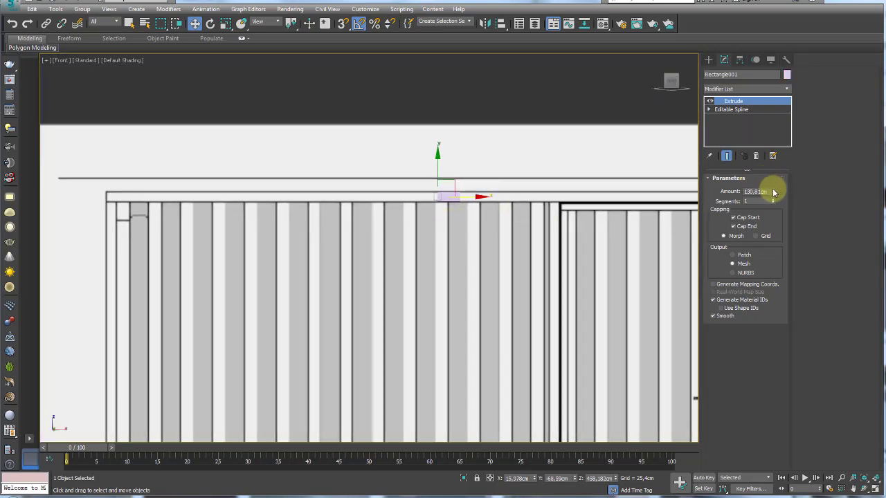
drag(773, 192, 767, 178)
drag(769, 99, 769, 6)
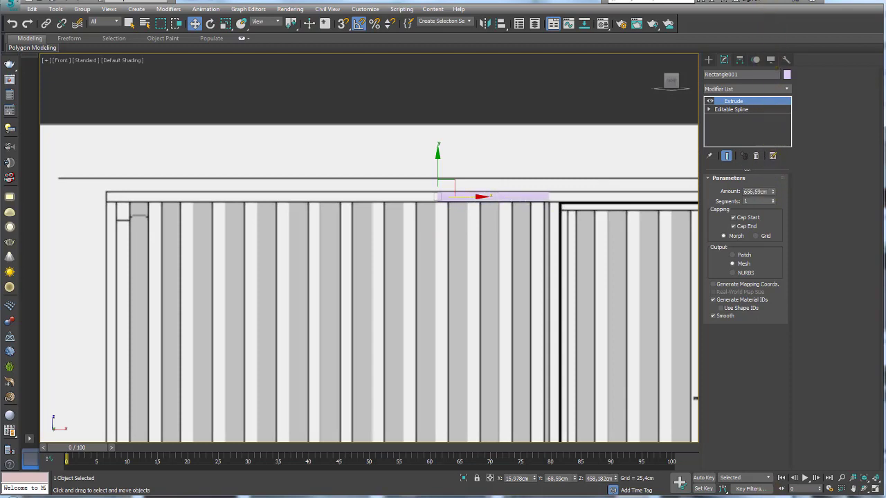
scroll(497, 260, down, 2)
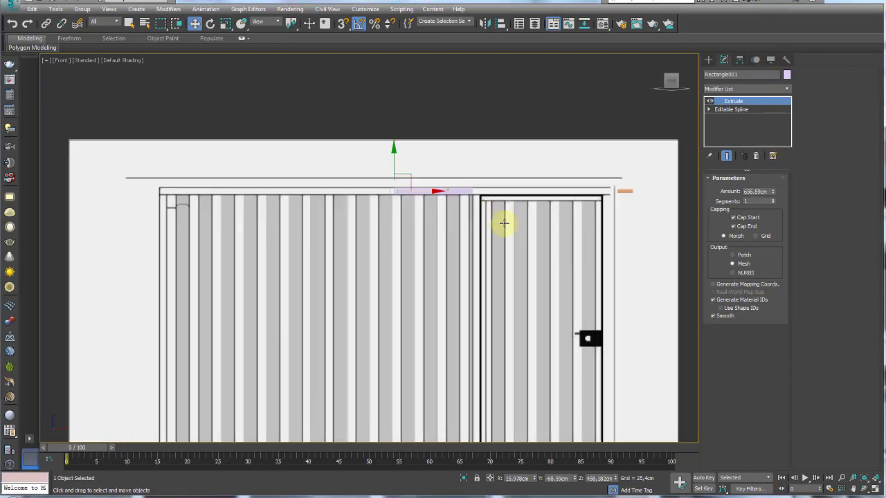
double_click(757, 191)
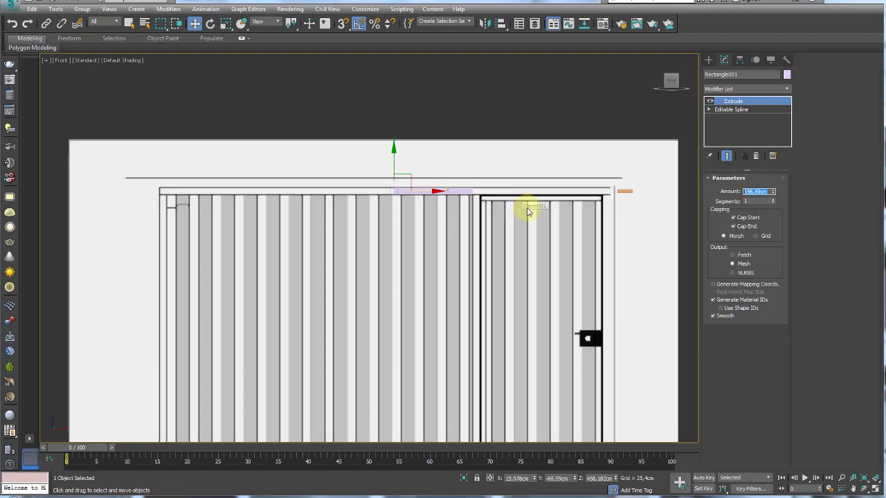
click(773, 191)
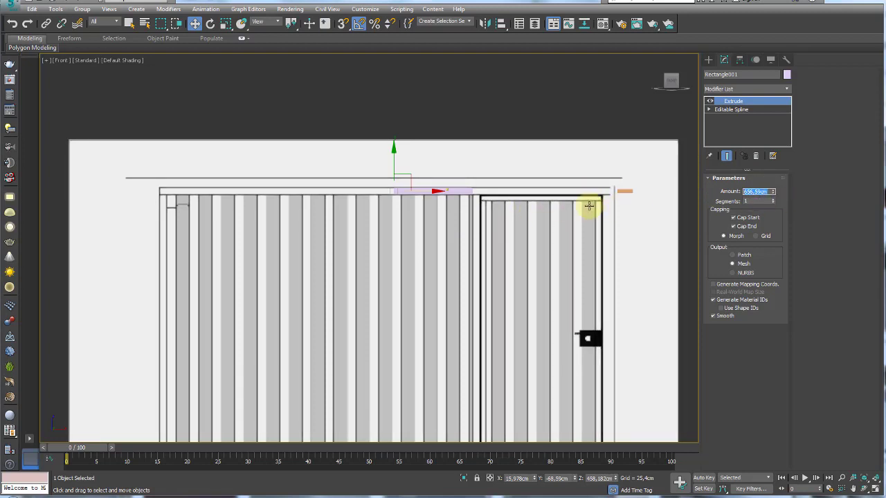
key(ctrl+z)
Step: Place the bar at the gate's left edge, extend it to 3775,71cm, and Shift-drag a copy down
drag(429, 194, 194, 184)
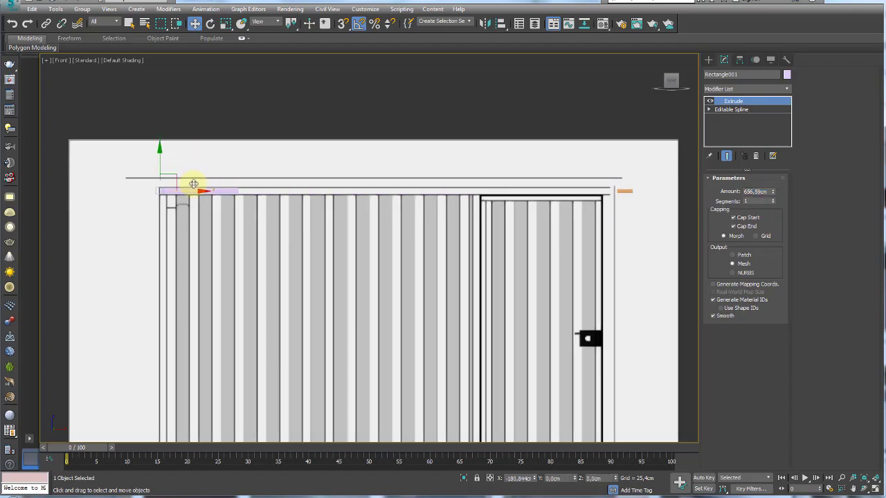
drag(772, 193, 765, 5)
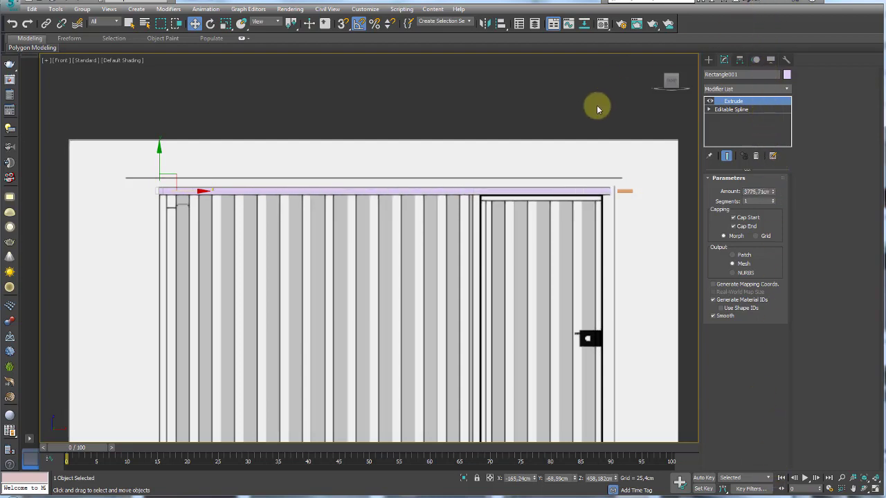
scroll(360, 191, down, 1)
scroll(366, 174, down, 2)
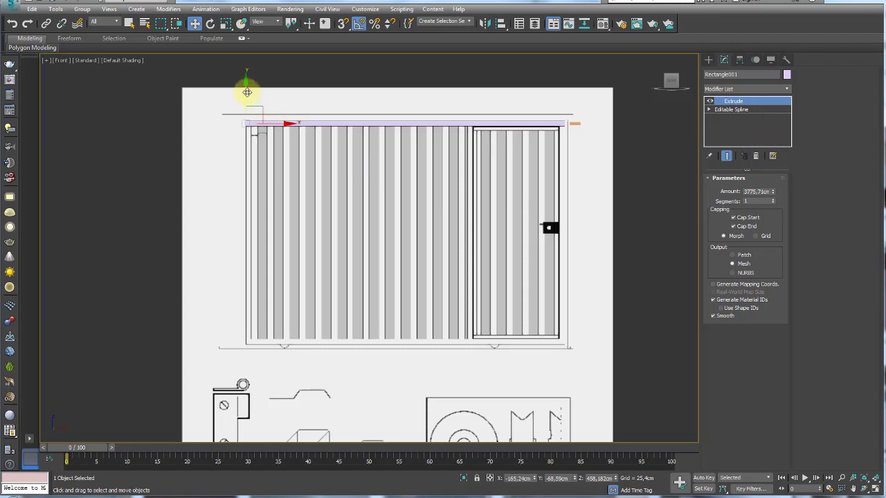
shift+drag(247, 92, 247, 313)
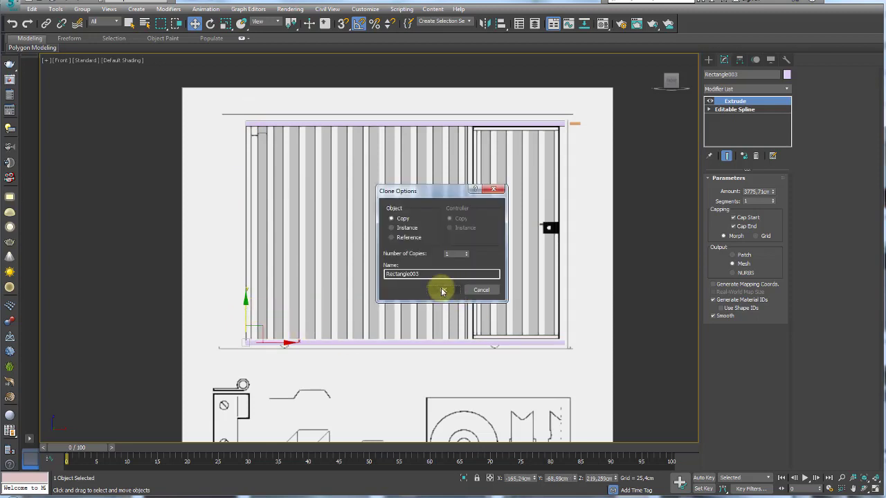
Step: Confirm the bottom-rail copy and make a rotated upright copy of the bar
click(443, 290)
key(e)
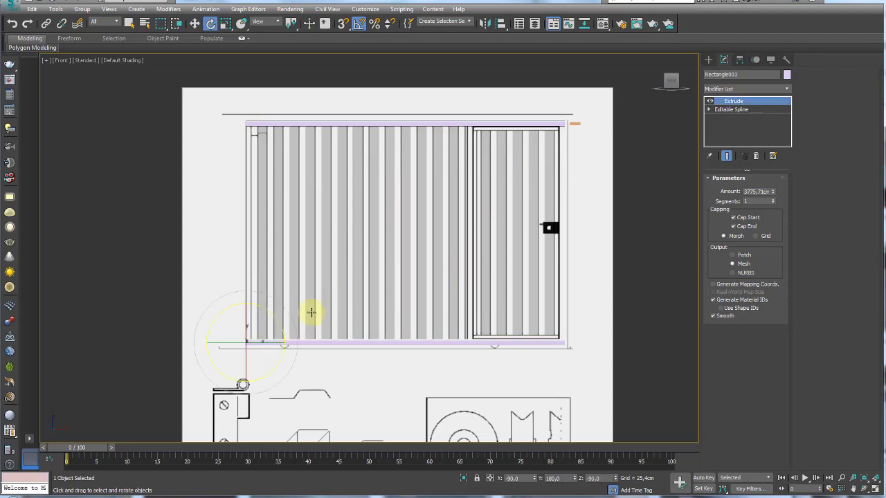
shift+drag(280, 325, 258, 289)
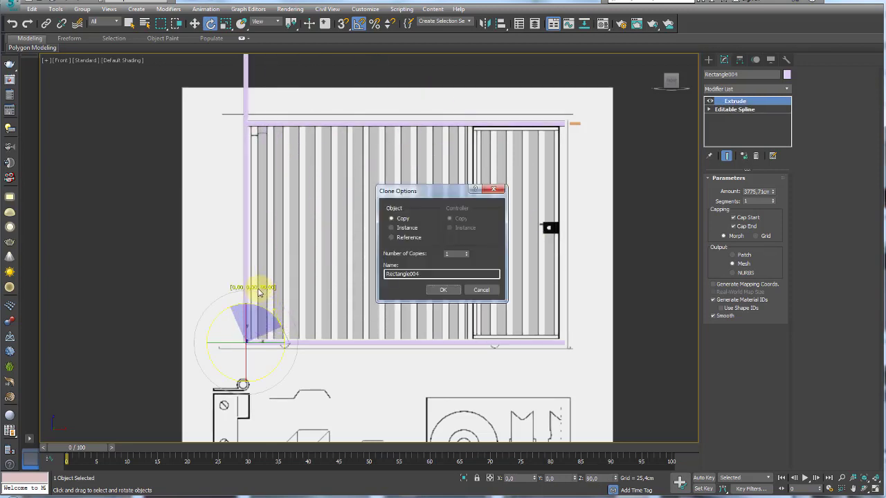
click(443, 289)
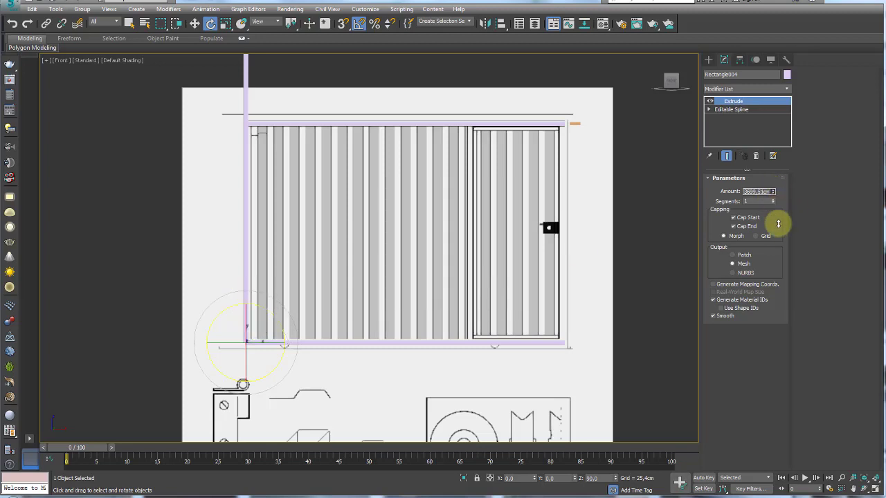
Step: Shorten the upright post's extrusion to gate height and move it onto the bottom-left corner
drag(780, 240, 793, 359)
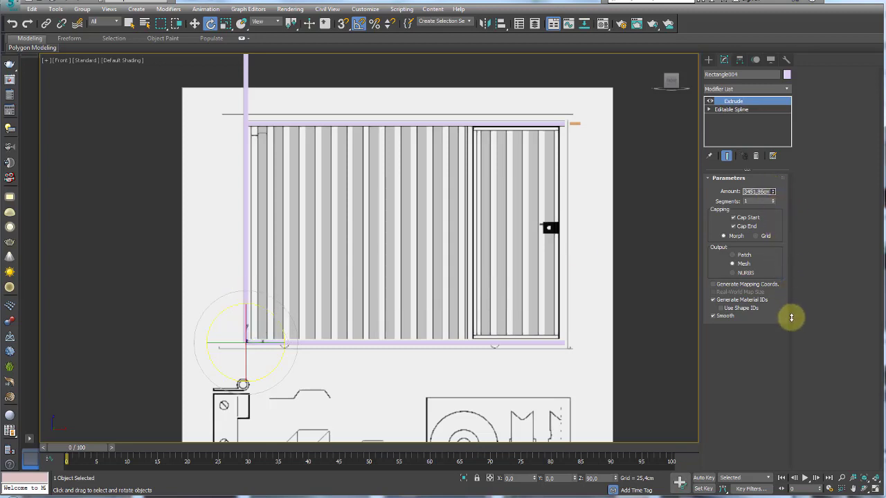
drag(792, 360, 838, 177)
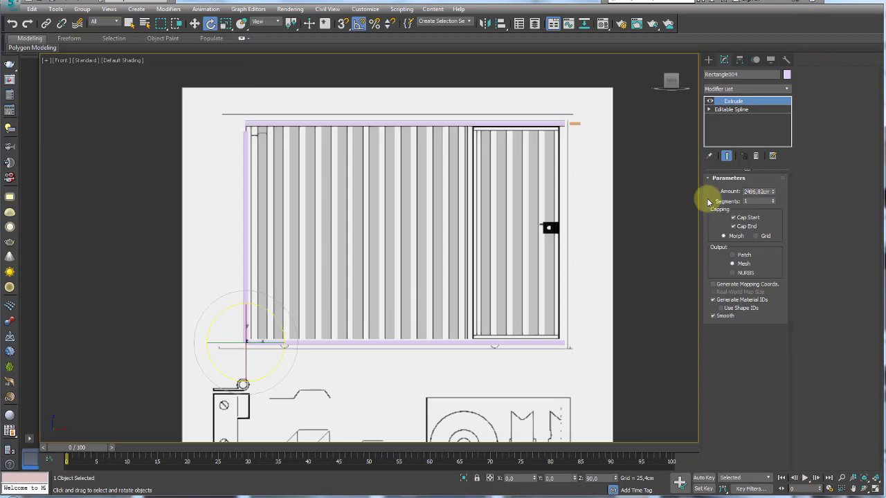
scroll(338, 265, up, 5)
scroll(295, 279, up, 5)
scroll(325, 316, up, 5)
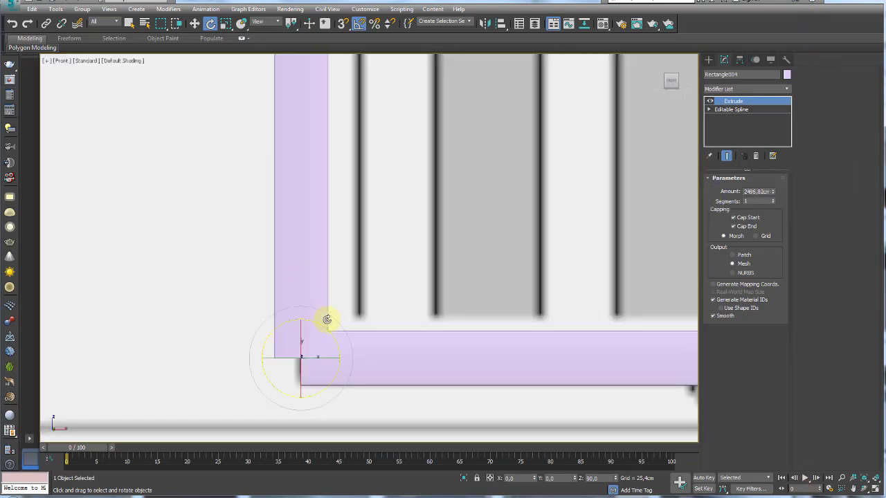
key(w)
mouse_move(321, 337)
mouse_down()
mouse_move(316, 306)
mouse_move(342, 317)
mouse_up()
Step: Extend the left post to 2531,11cm so it meets the top rail
scroll(371, 247, down, 3)
middle_drag(371, 247, 372, 352)
scroll(367, 184, down, 3)
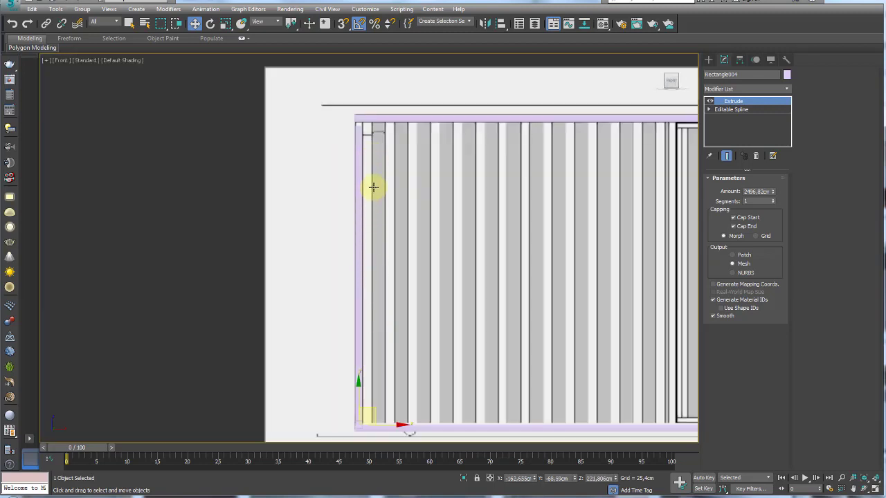
scroll(360, 153, up, 4)
scroll(361, 153, up, 2)
middle_drag(358, 92, 372, 302)
scroll(371, 302, up, 2)
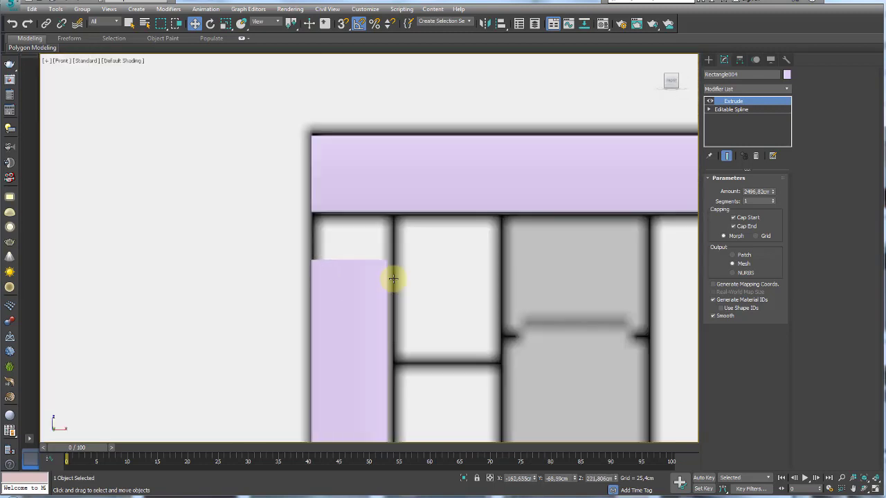
key(F4)
drag(774, 195, 777, 180)
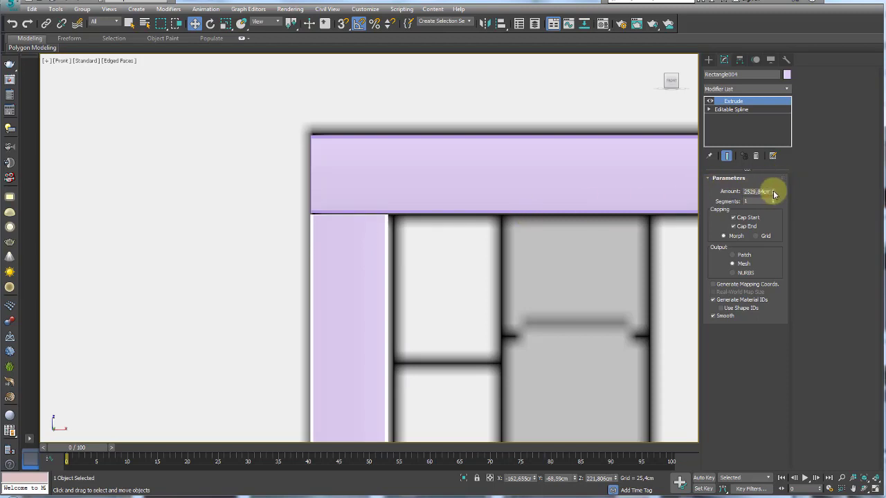
Step: Zoom out and Shift-drag a copy of the post to the right
key(ctrl+z)
scroll(491, 217, down, 4)
scroll(406, 247, down, 4)
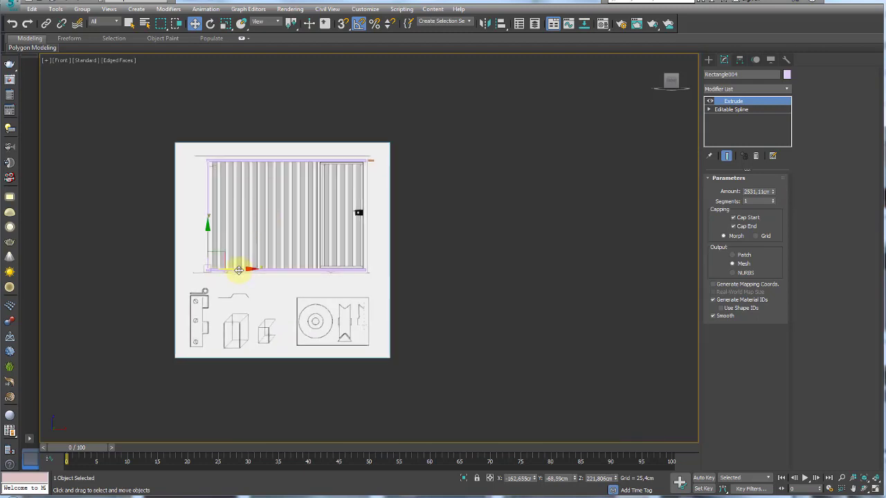
shift+drag(238, 269, 349, 269)
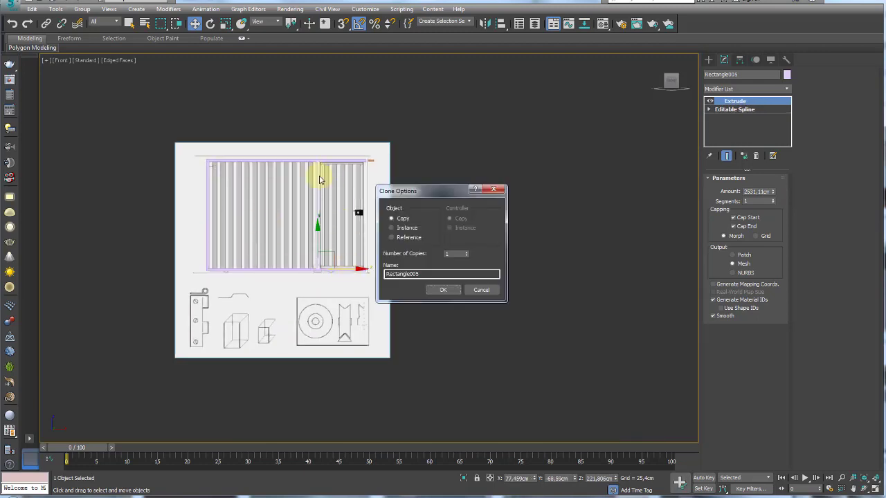
Step: Create Rectangle005 and Rectangle006 as the dividing upright and right-hand post
click(447, 291)
shift+drag(374, 271, 398, 268)
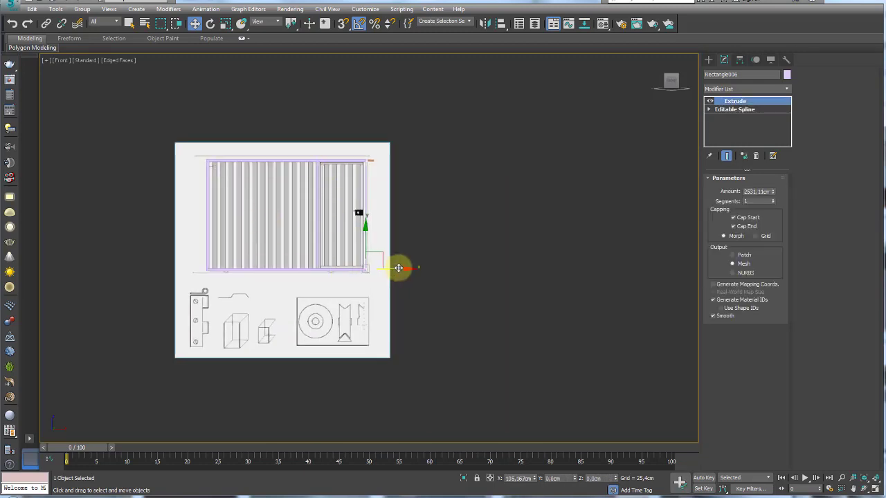
click(445, 290)
scroll(370, 275, up, 5)
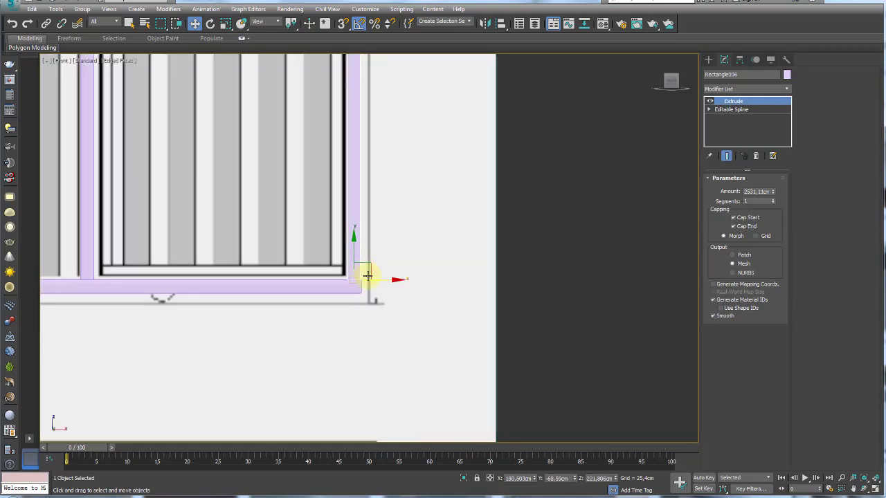
scroll(356, 282, up, 4)
scroll(348, 287, up, 3)
drag(311, 229, 313, 229)
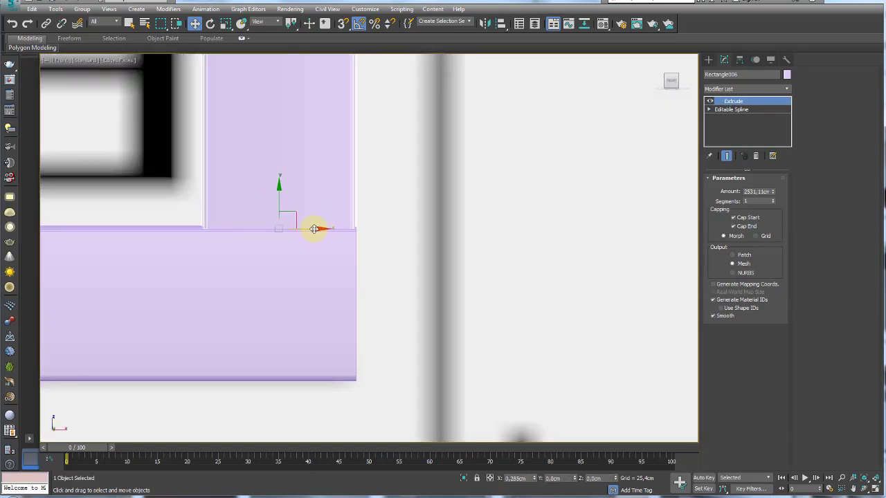
scroll(314, 229, down, 3)
scroll(311, 232, down, 2)
scroll(311, 239, down, 3)
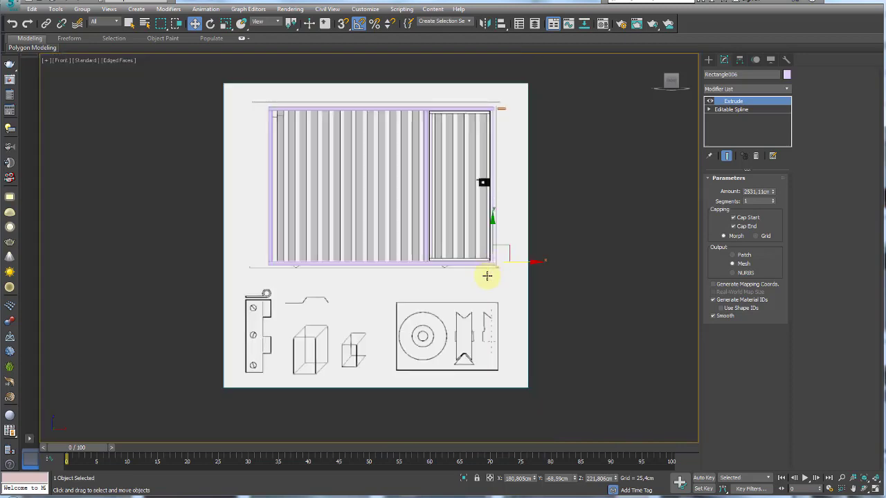
Step: In Perspective, select all five parts of the gate frame
key(p)
alt+middle_drag(527, 281, 483, 287)
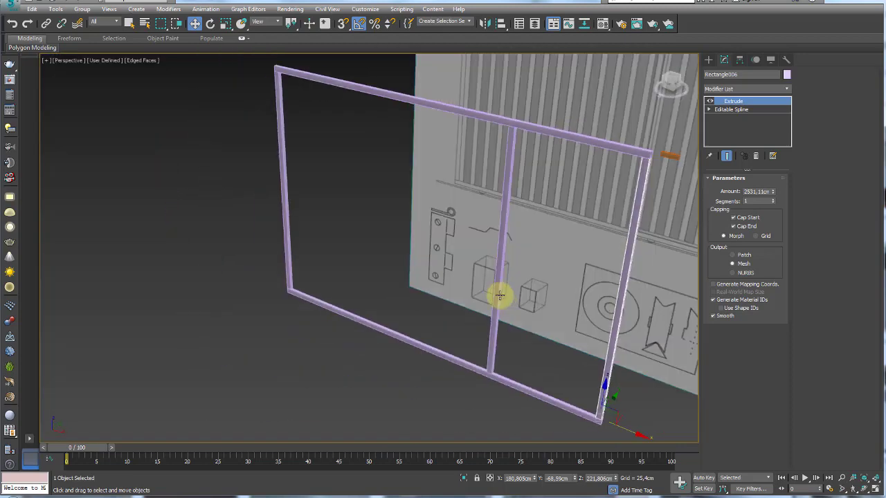
drag(457, 159, 545, 358)
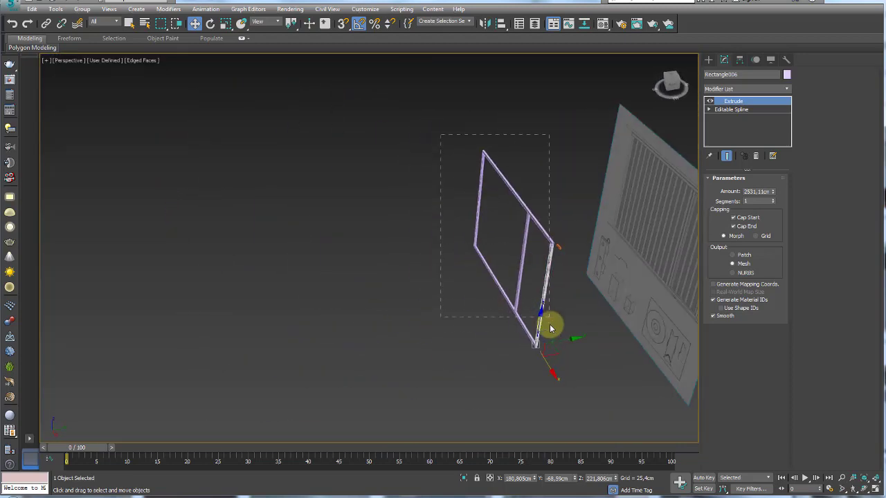
Step: Give the five frame parts a dark blue object colour
click(787, 75)
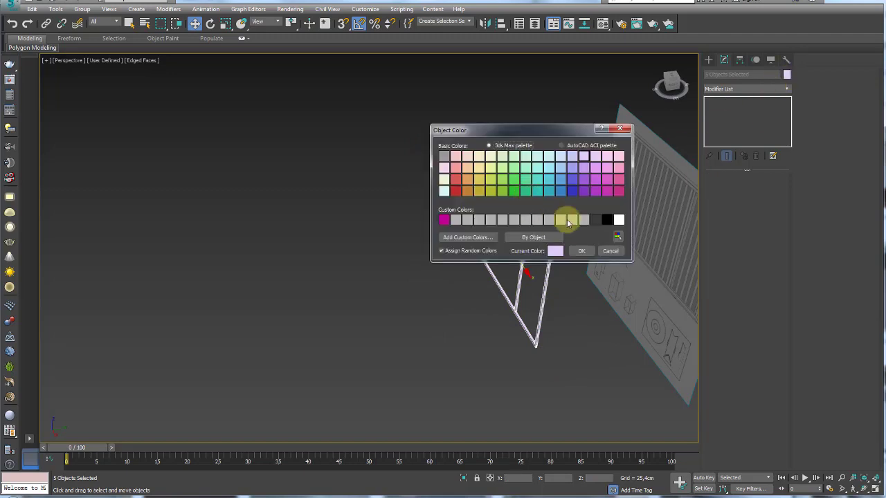
click(572, 191)
alt+middle_drag(543, 276, 403, 332)
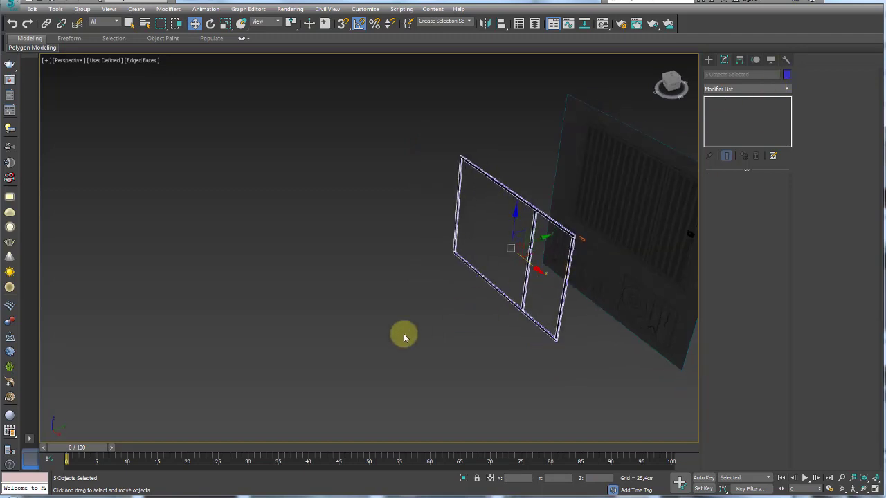
click(404, 332)
scroll(533, 247, up, 3)
scroll(583, 243, up, 3)
scroll(510, 248, down, 5)
Step: Orbit around the frame and select the small orange bar
mouse_move(510, 247)
alt+middle_down()
mouse_move(537, 198)
mouse_move(560, 224)
mouse_move(526, 229)
mouse_move(541, 275)
mouse_move(508, 233)
mouse_move(537, 242)
alt+middle_up()
scroll(538, 243, up, 3)
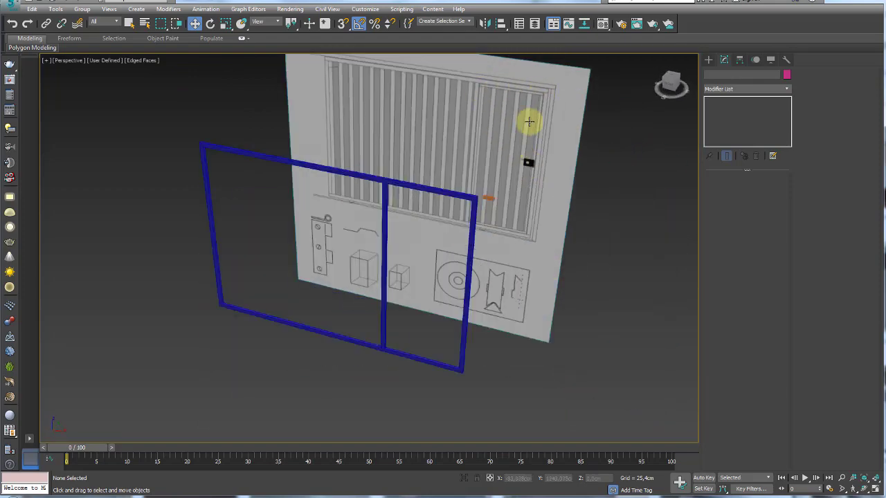
click(487, 198)
mouse_move(491, 198)
alt+middle_down()
mouse_move(431, 226)
mouse_move(490, 198)
mouse_move(473, 182)
mouse_move(456, 187)
mouse_move(408, 241)
mouse_move(406, 219)
alt+middle_up()
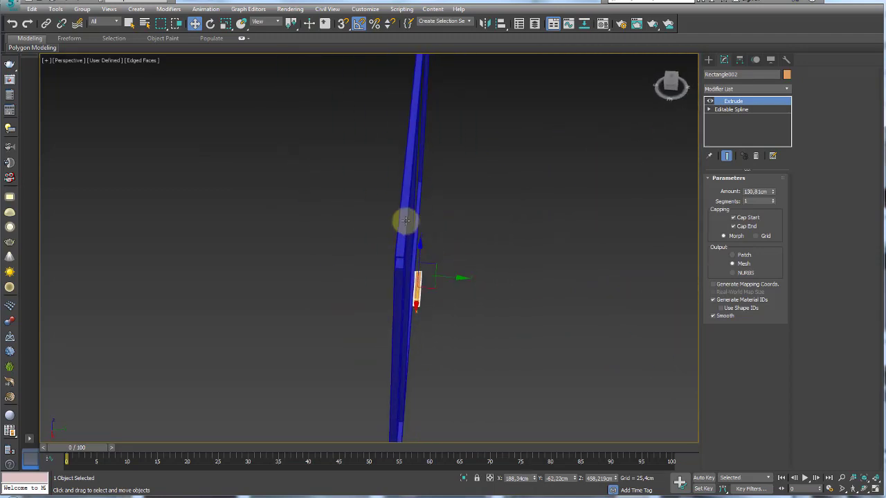
Step: Align the orange bar to Rectangle001's pivot and move it into the frame's right section
click(501, 25)
click(408, 197)
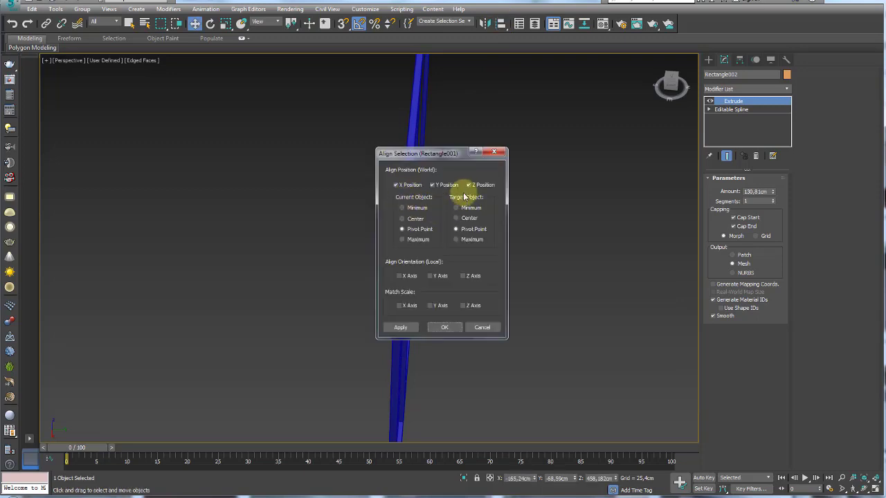
click(449, 325)
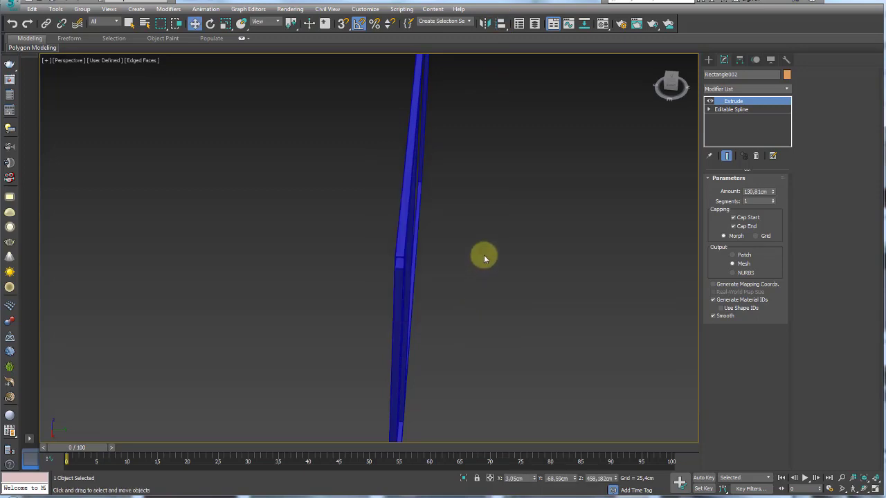
mouse_move(405, 166)
alt+middle_down()
mouse_move(413, 199)
mouse_move(474, 173)
mouse_move(445, 134)
alt+middle_up()
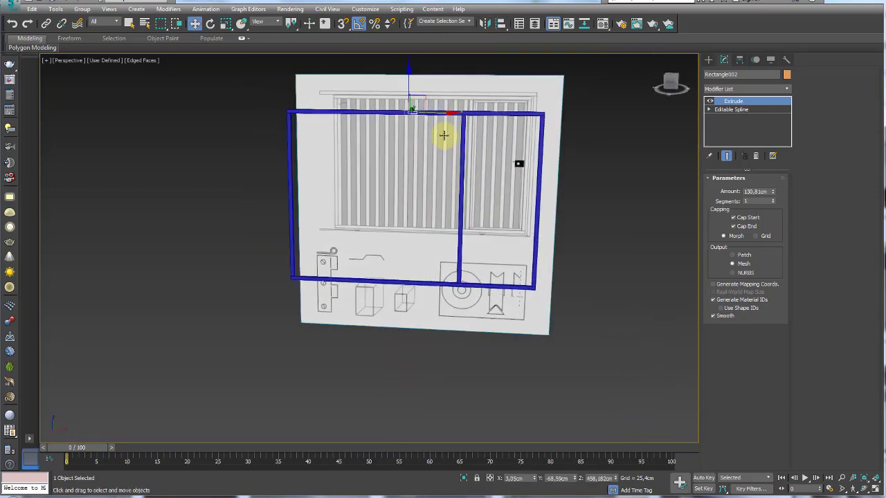
drag(432, 99, 478, 101)
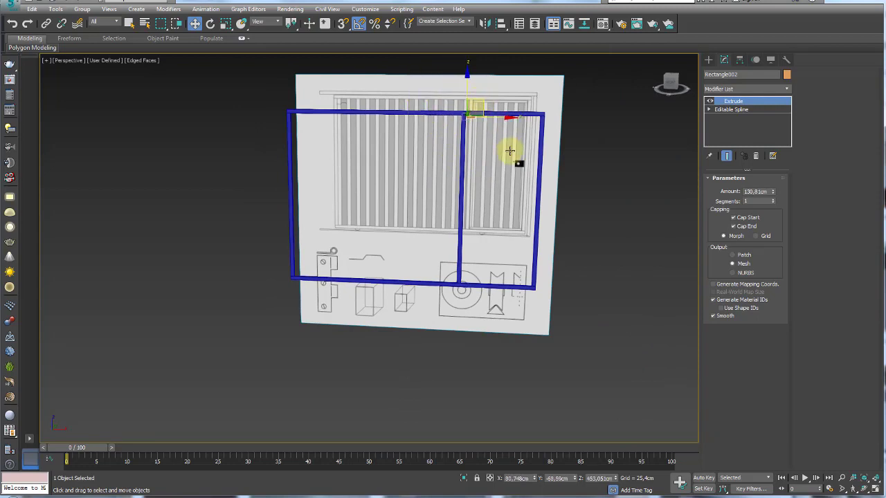
Step: In Front view, extend the top orange bar's Extrude Amount to 1046.48cm across the right section
key(f)
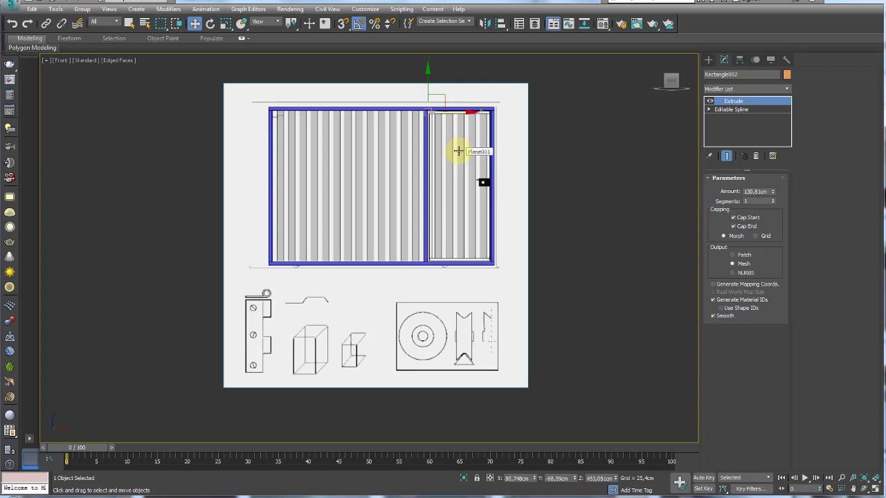
scroll(458, 151, up, 10)
scroll(435, 178, down, 4)
scroll(443, 184, down, 4)
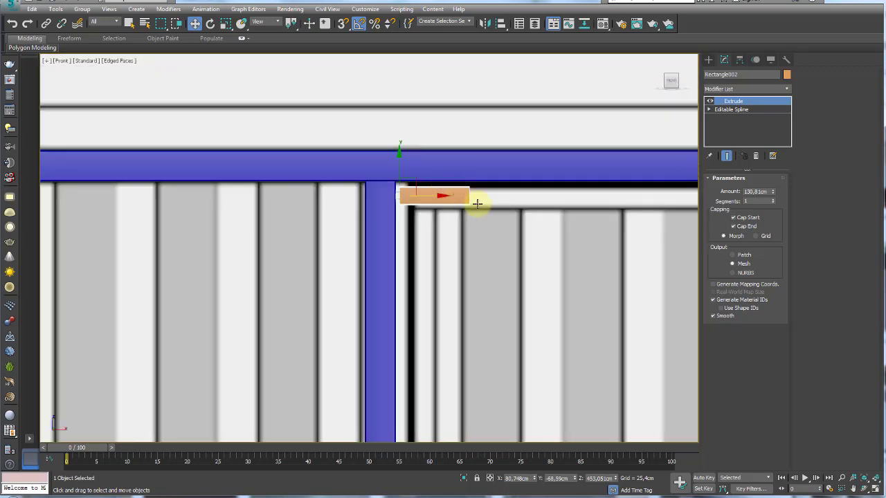
scroll(477, 202, down, 3)
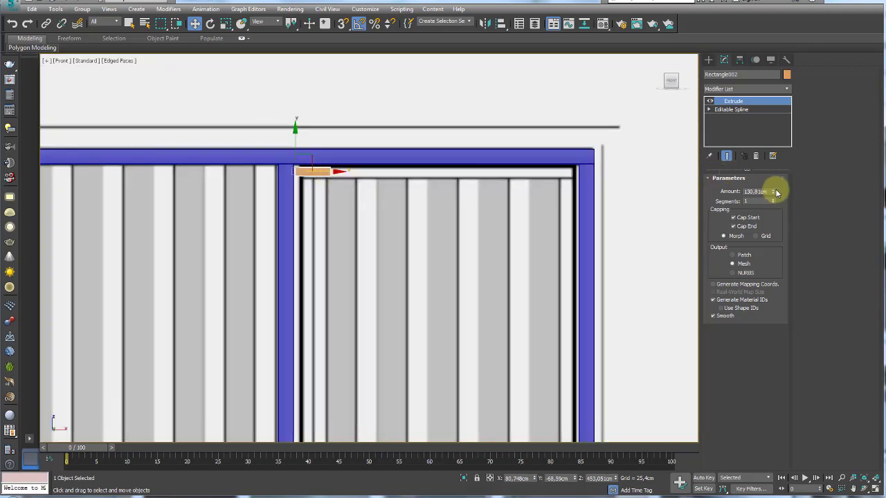
drag(776, 192, 711, 313)
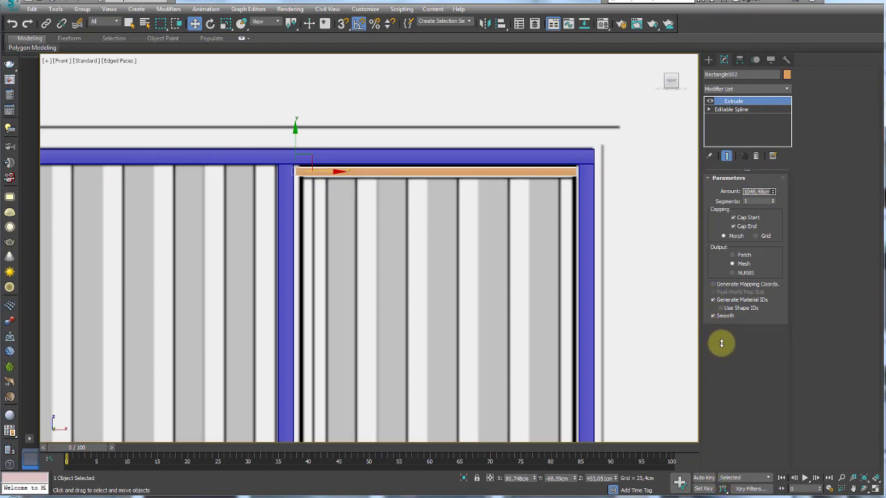
Step: Shift-drag a copy of the top rail down to the bottom of the section
scroll(458, 241, down, 5)
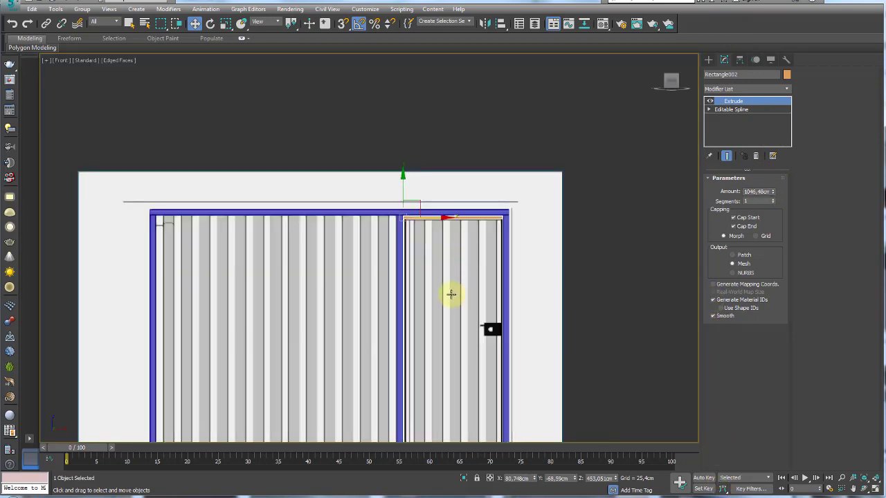
mouse_move(451, 292)
middle_down()
mouse_move(436, 123)
mouse_move(416, 163)
middle_up()
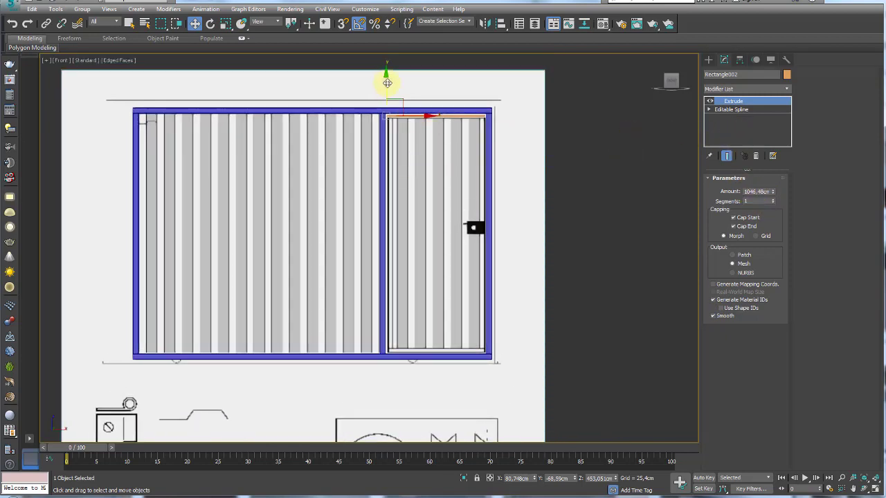
shift+drag(387, 83, 385, 317)
Step: Confirm the bottom-rail copy, then clone a rail rotated 90° upright and move it into the corner
click(444, 290)
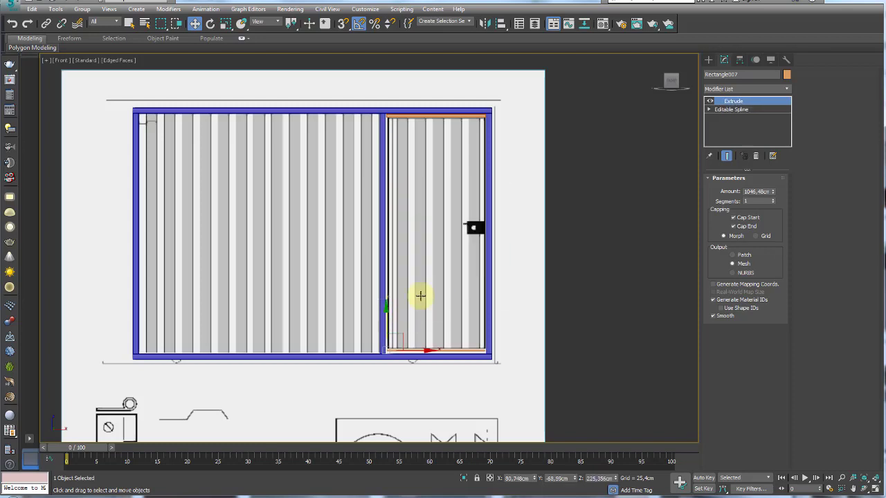
key(e)
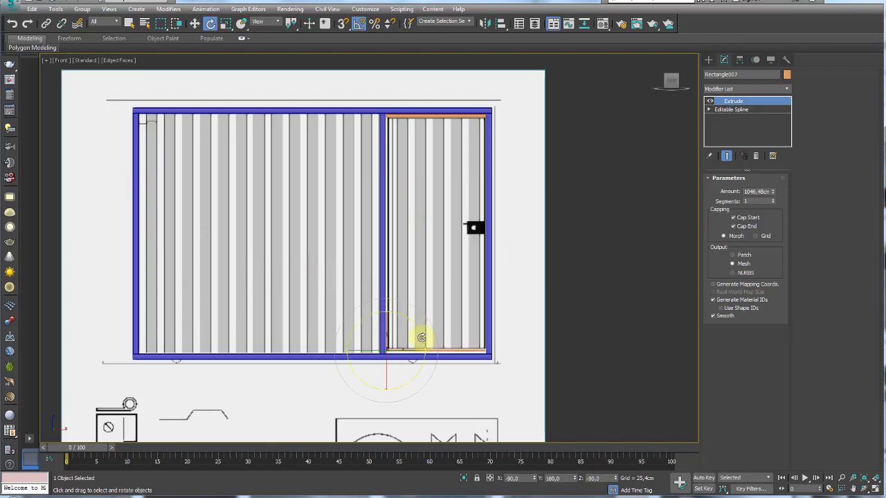
shift+drag(420, 337, 409, 301)
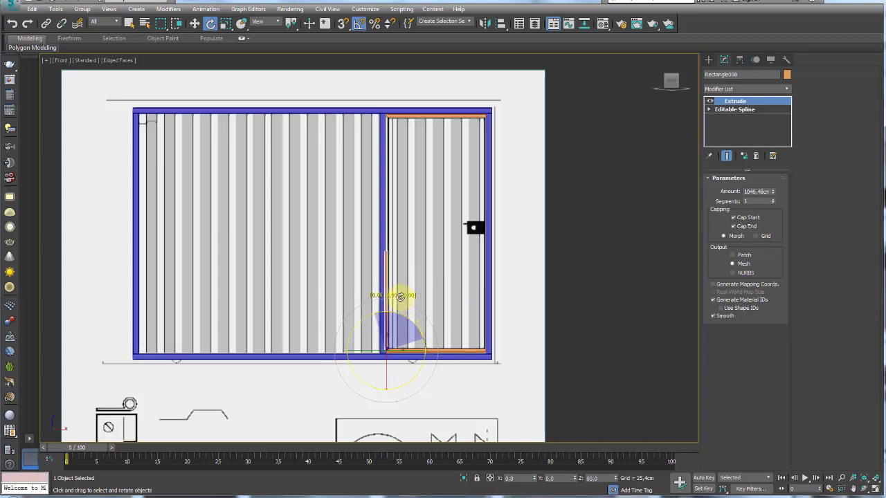
click(443, 290)
middle_drag(405, 335, 402, 303)
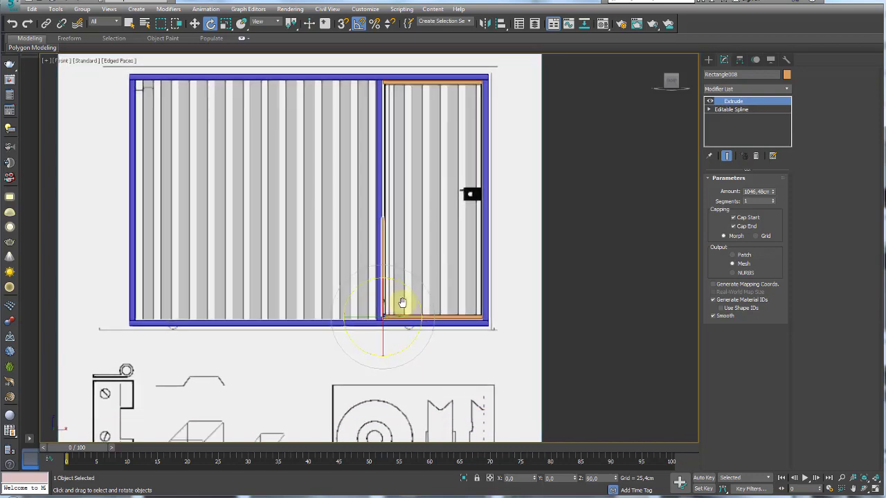
scroll(402, 303, up, 5)
scroll(356, 297, up, 4)
key(w)
drag(297, 305, 313, 287)
Step: Set the vertical piece's Extrude Amount to 2430.78cm to match the section height
scroll(313, 286, down, 5)
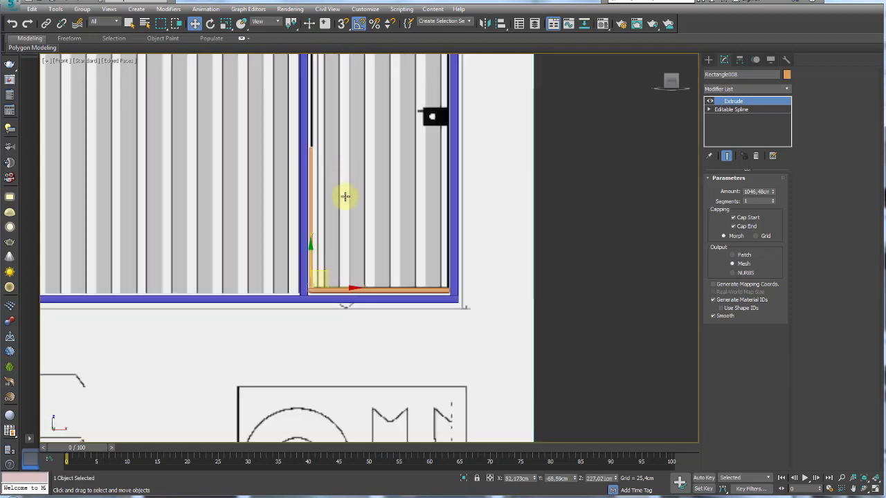
drag(775, 196, 745, 166)
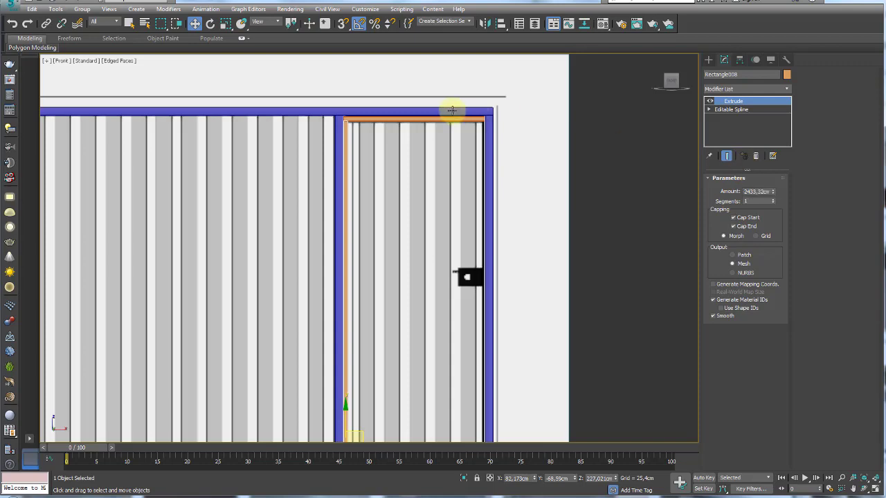
scroll(375, 174, up, 2)
scroll(360, 176, up, 3)
scroll(342, 187, up, 3)
scroll(342, 187, up, 2)
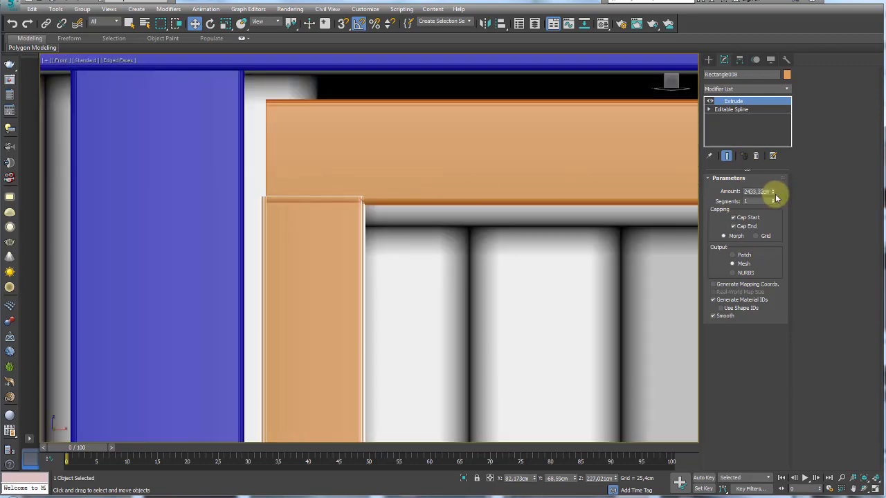
drag(774, 196, 775, 191)
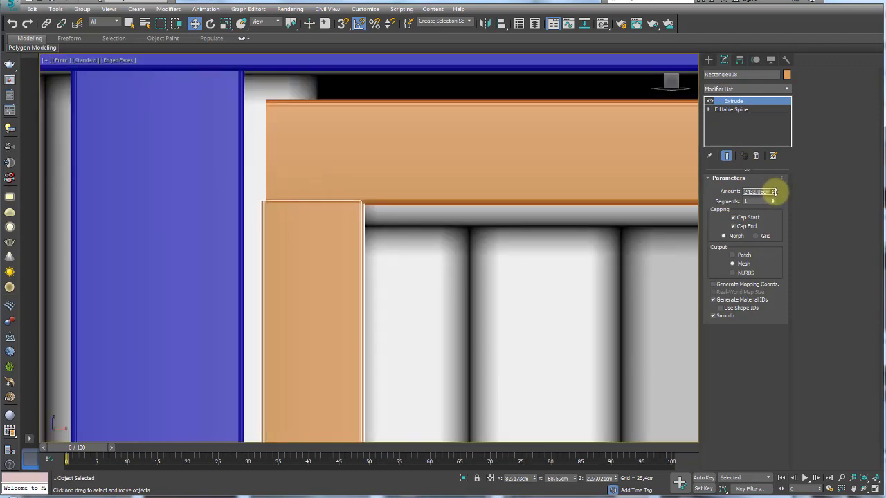
Step: Shift-drag a copy of the vertical piece toward the section's right edge
scroll(530, 295, down, 3)
scroll(540, 305, down, 4)
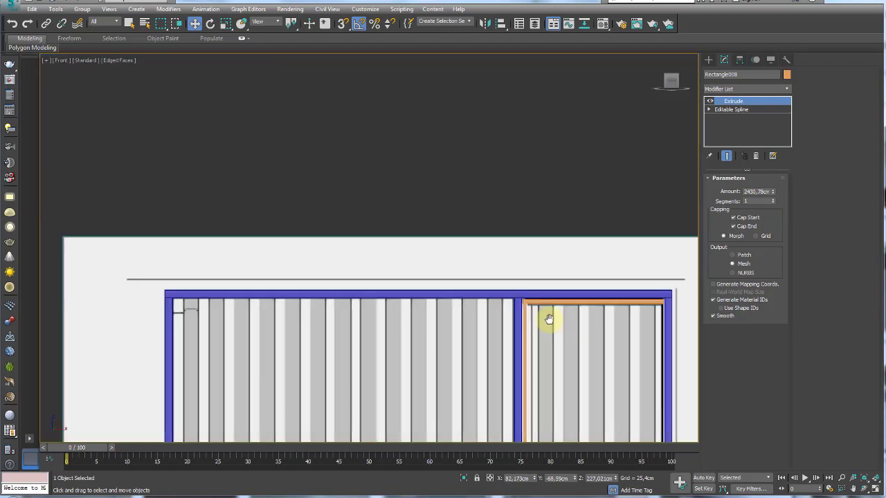
scroll(498, 301, down, 3)
shift+drag(455, 301, 525, 299)
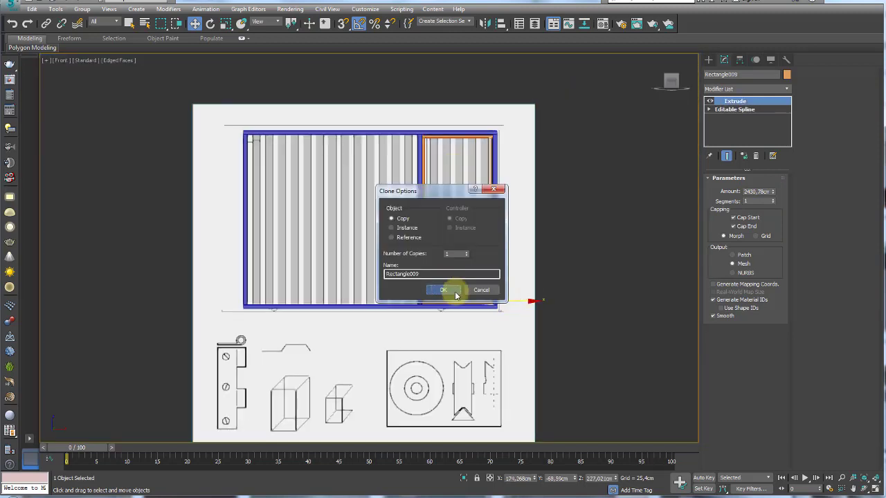
Step: Confirm the copy and nudge the vertical orange piece slightly right against the blue frame
click(455, 294)
scroll(505, 297, up, 3)
scroll(475, 312, up, 3)
scroll(469, 274, up, 3)
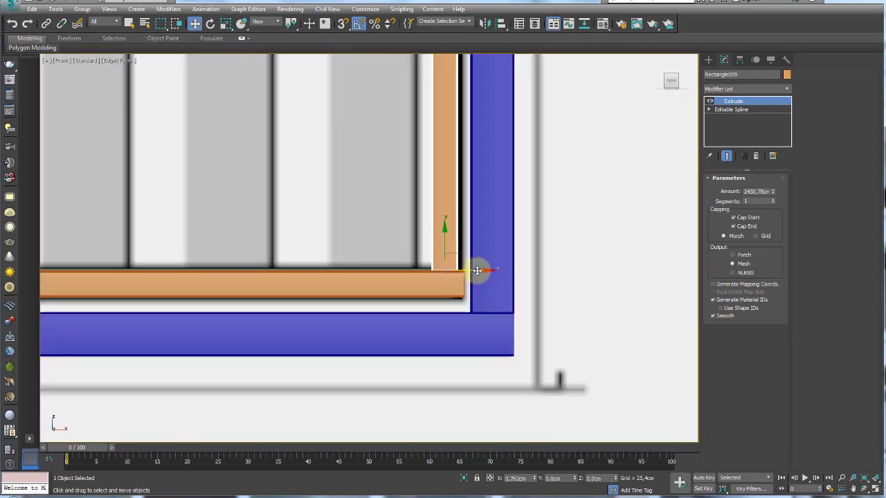
drag(477, 270, 483, 269)
Step: In Perspective, inspect the frame's lower-right corner and select the blue bottom rail
key(p)
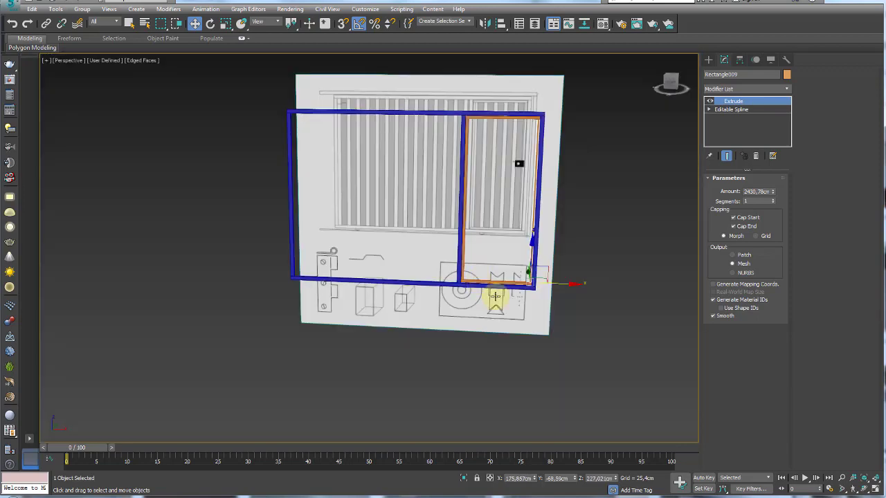
alt+middle_drag(494, 301, 498, 309)
scroll(526, 277, up, 3)
alt+middle_drag(549, 254, 530, 251)
scroll(492, 274, down, 3)
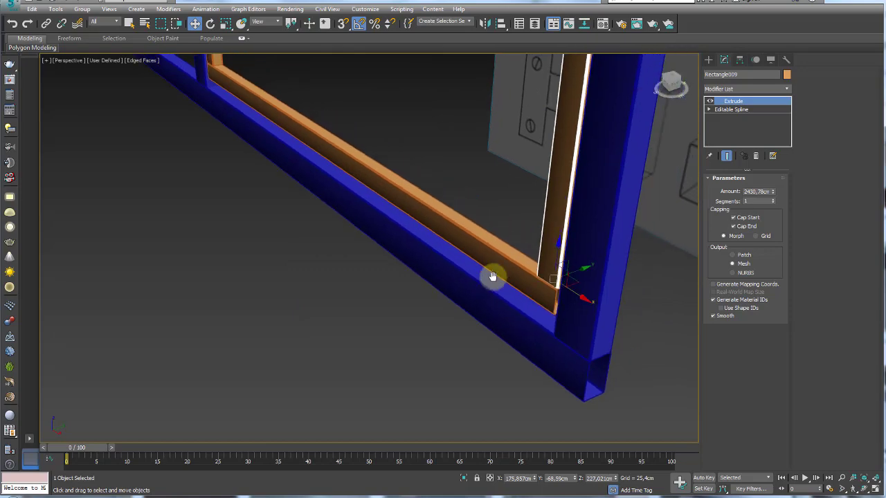
mouse_move(492, 274)
alt+middle_down()
mouse_move(453, 280)
mouse_move(443, 270)
alt+middle_up()
scroll(443, 272, up, 2)
scroll(437, 300, up, 3)
scroll(437, 300, down, 4)
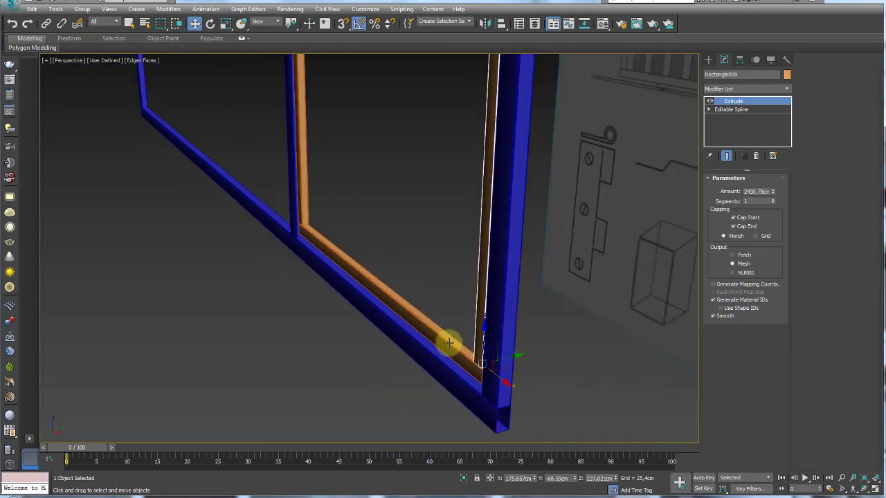
middle_drag(449, 344, 395, 257)
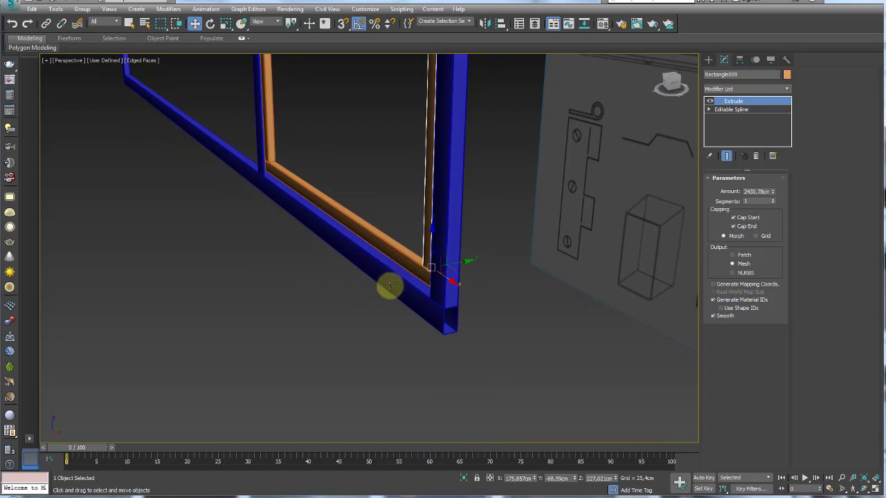
click(400, 298)
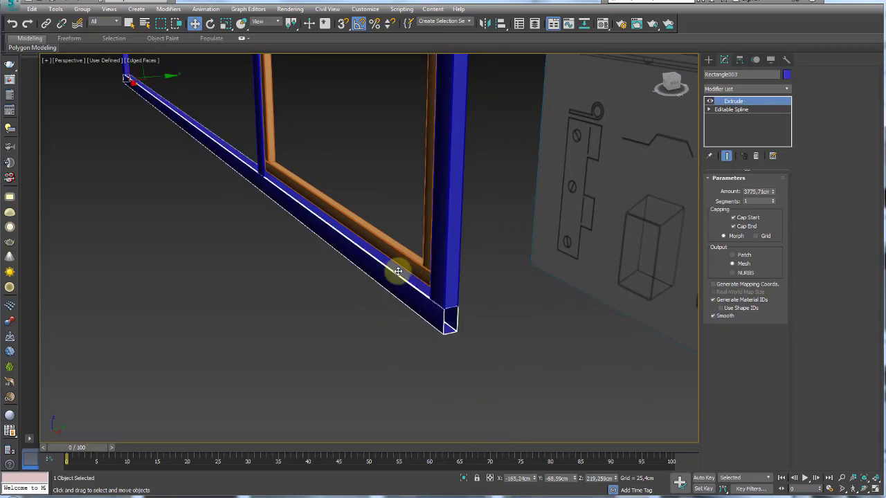
Step: Flip the orange bottom rail Rectangle007 180° and raise it 2.544 cm onto the blue bottom rail
scroll(408, 263, up, 2)
scroll(413, 254, up, 1)
key(e)
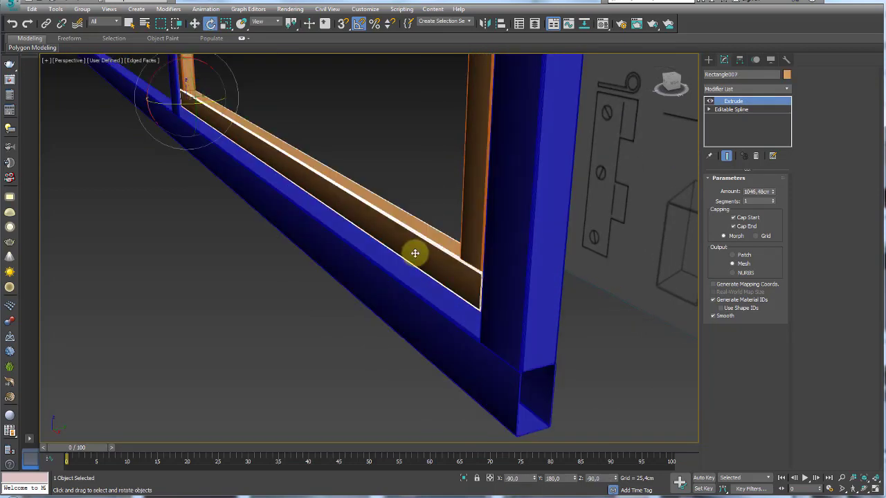
click(178, 123)
scroll(232, 180, up, 3)
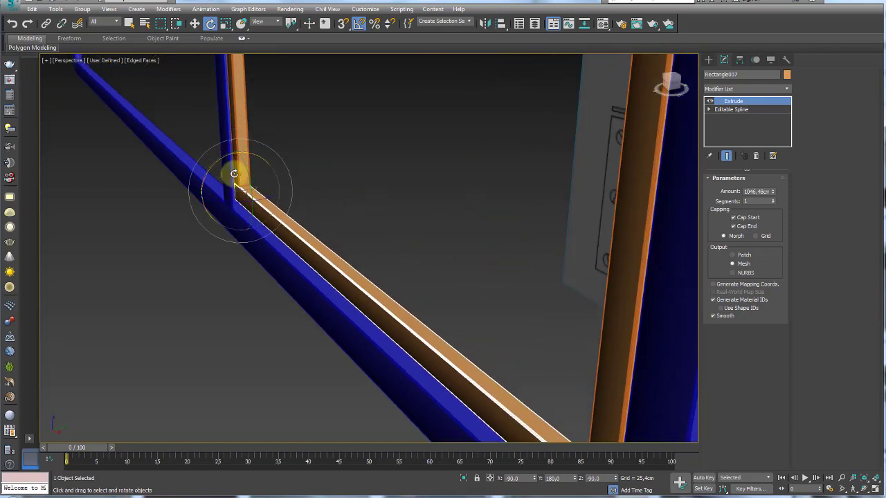
drag(218, 160, 192, 198)
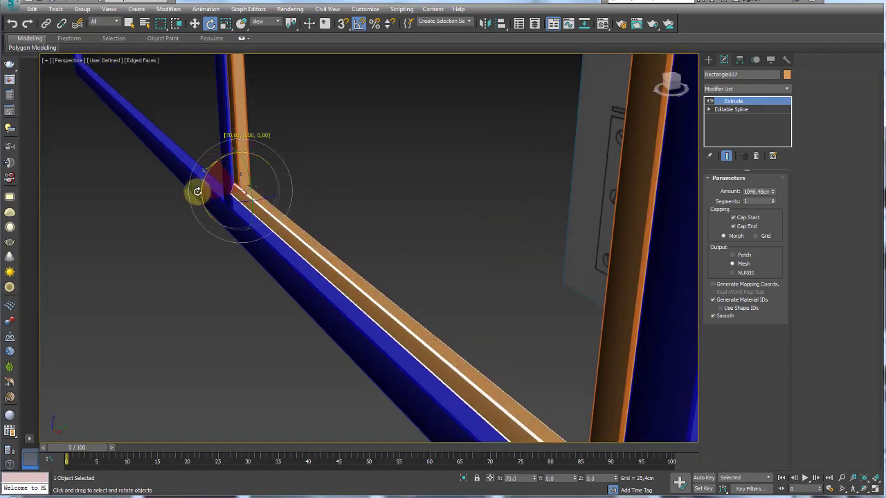
mouse_move(267, 233)
alt+middle_down()
mouse_move(275, 210)
mouse_move(283, 233)
alt+middle_up()
key(w)
drag(286, 250, 287, 255)
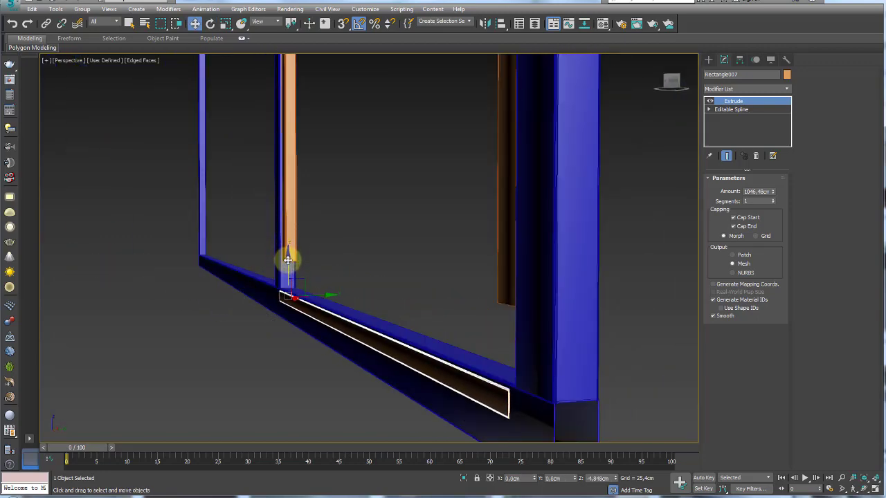
mouse_move(287, 255)
alt+middle_down()
mouse_move(316, 293)
mouse_move(287, 213)
mouse_move(332, 219)
mouse_move(322, 217)
mouse_move(356, 198)
mouse_move(351, 226)
mouse_move(330, 235)
mouse_move(267, 173)
alt+middle_up()
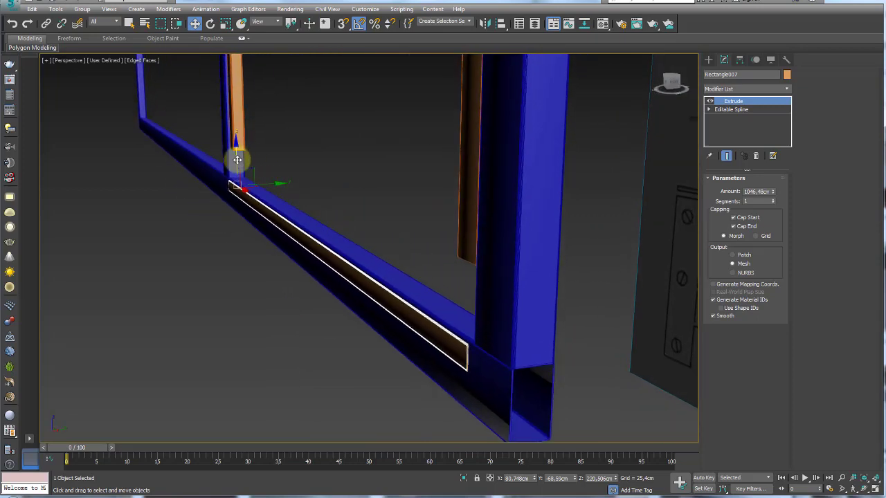
mouse_move(239, 159)
mouse_down()
mouse_move(241, 138)
mouse_move(252, 139)
mouse_move(244, 124)
mouse_up()
Step: Select both vertical orange pieces together
click(239, 123)
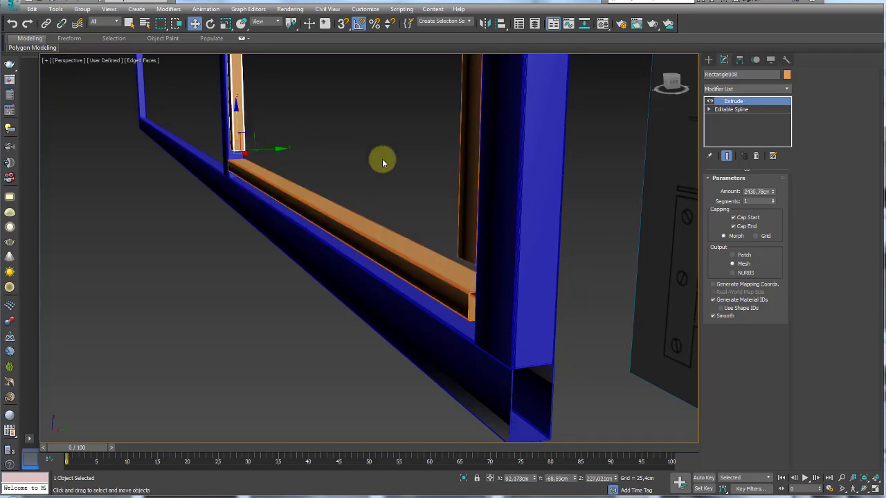
ctrl+click(463, 182)
scroll(415, 177, down, 5)
mouse_move(386, 174)
alt+middle_down()
mouse_move(362, 348)
mouse_move(405, 277)
alt+middle_up()
Step: Rotate both vertical orange pieces 80° about their own pivot points
scroll(365, 178, up, 4)
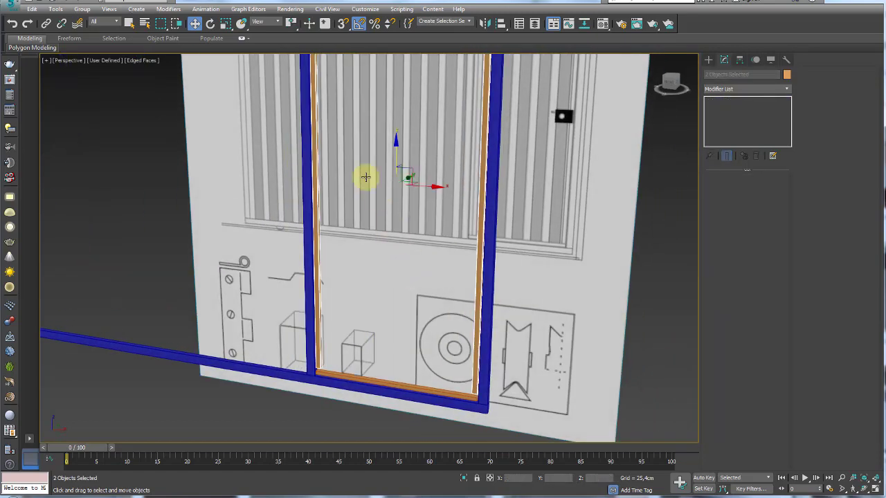
click(210, 23)
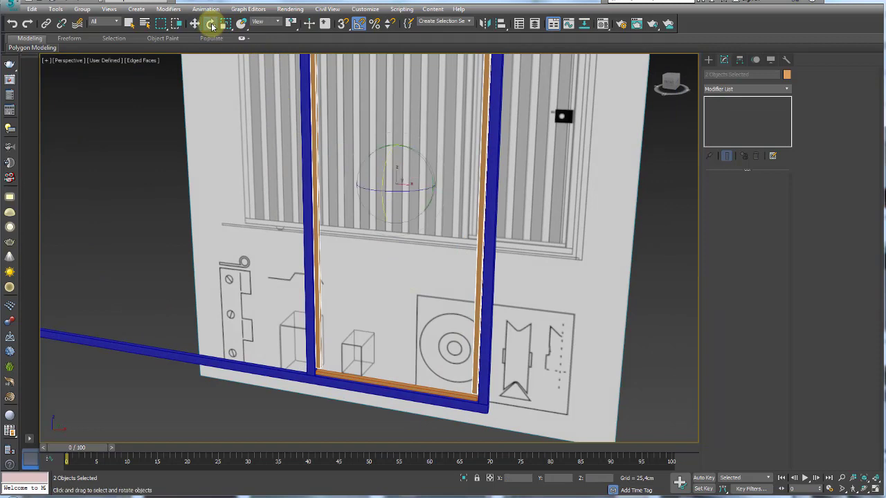
middle_drag(280, 104, 262, 155)
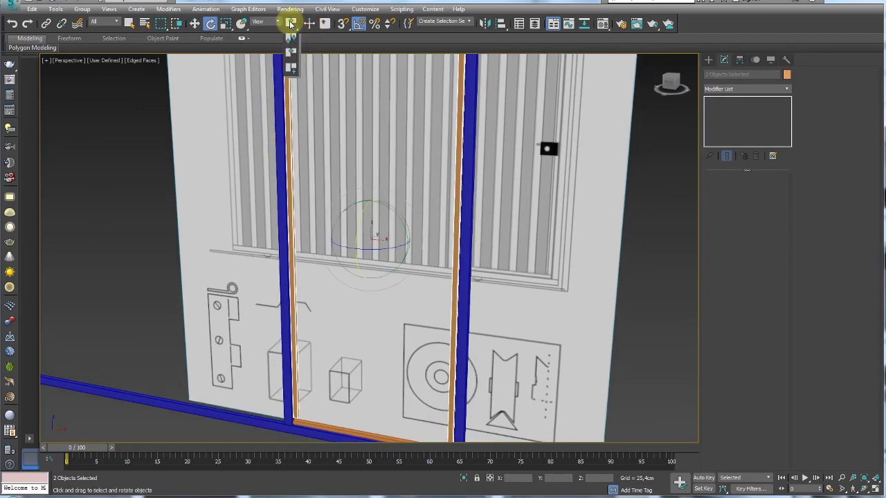
drag(291, 40, 291, 42)
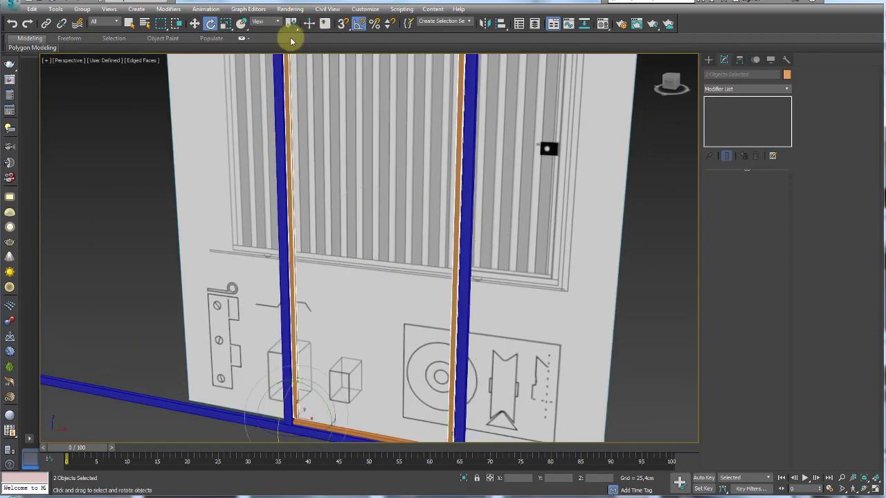
alt+middle_drag(355, 356, 316, 292)
mouse_move(508, 198)
alt+middle_down()
mouse_move(380, 247)
mouse_move(310, 290)
alt+middle_up()
drag(309, 285, 352, 272)
Step: Select the top orange bar Rectangle002 and tilt it by 5°
mouse_move(420, 218)
alt+middle_down()
mouse_move(431, 357)
mouse_move(416, 141)
alt+middle_up()
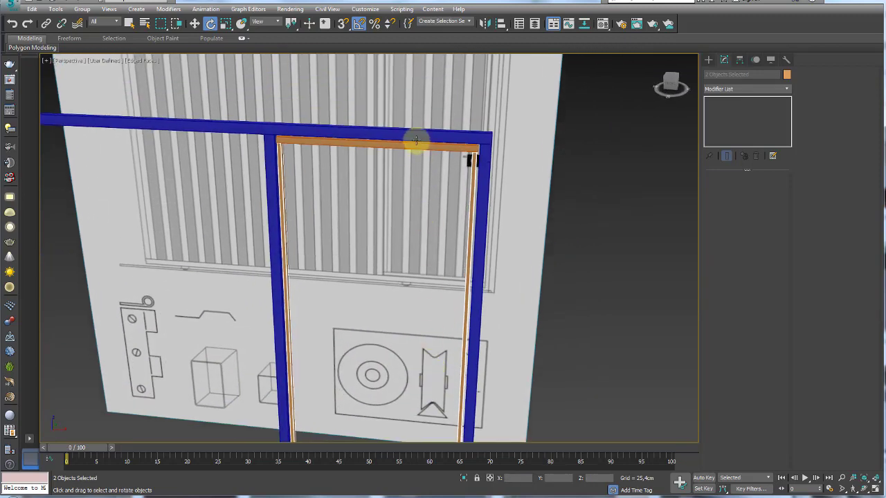
click(391, 145)
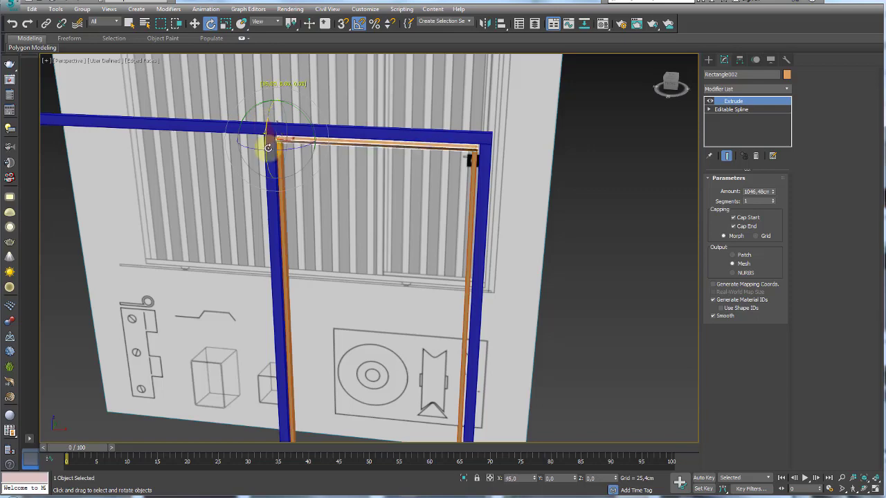
drag(268, 166, 270, 162)
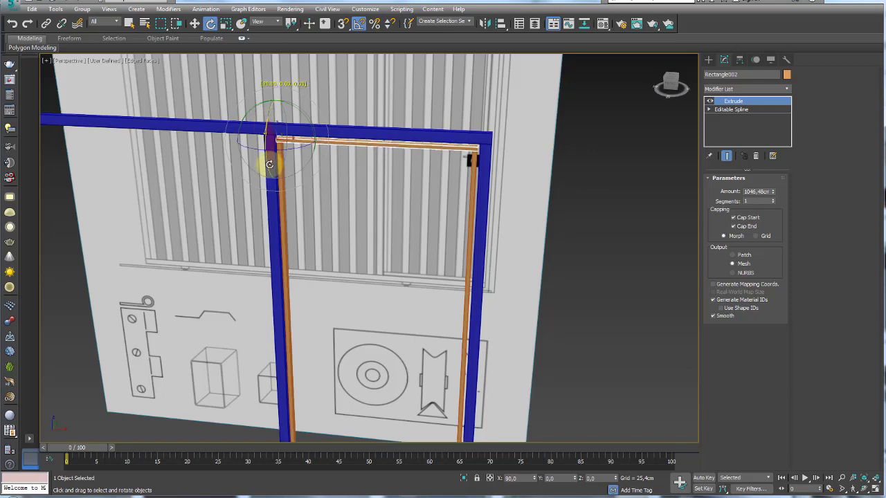
mouse_move(324, 185)
alt+middle_down()
mouse_move(273, 143)
mouse_move(307, 184)
alt+middle_up()
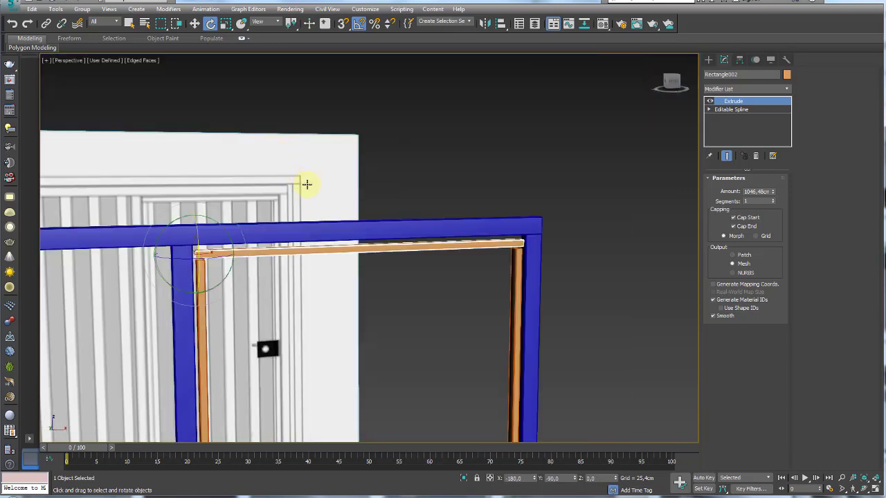
Step: In Front view, move the vertical orange bar down onto the horizontal orange bar
key(f)
scroll(324, 191, down, 5)
scroll(188, 286, up, 2)
scroll(270, 247, up, 3)
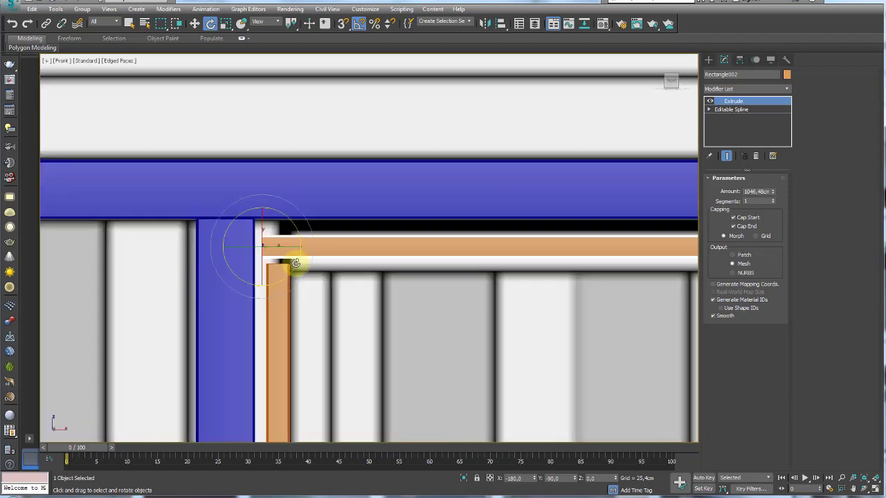
scroll(274, 217, up, 3)
click(276, 291)
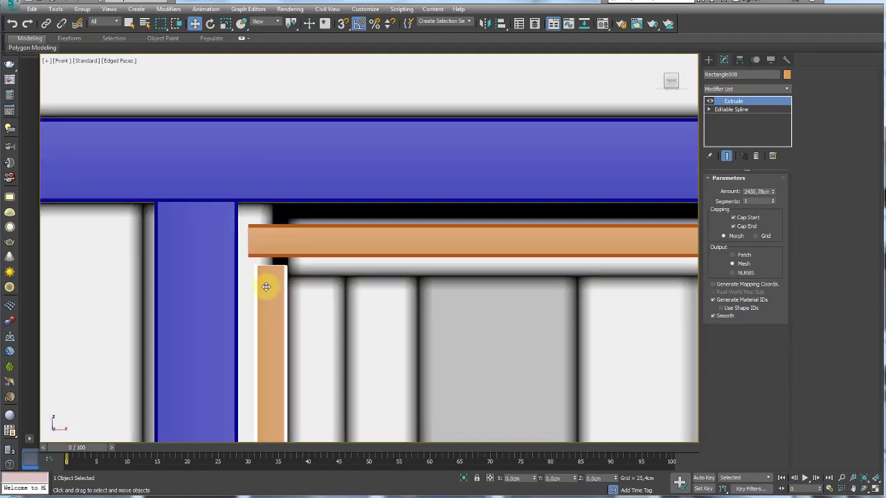
scroll(265, 291, down, 3)
middle_drag(290, 283, 285, 208)
middle_drag(283, 369, 276, 263)
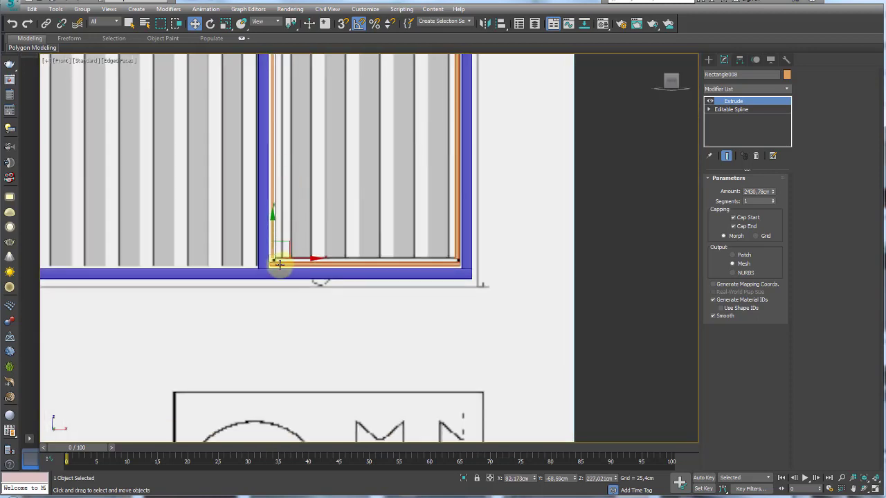
scroll(265, 244, up, 3)
drag(256, 227, 251, 254)
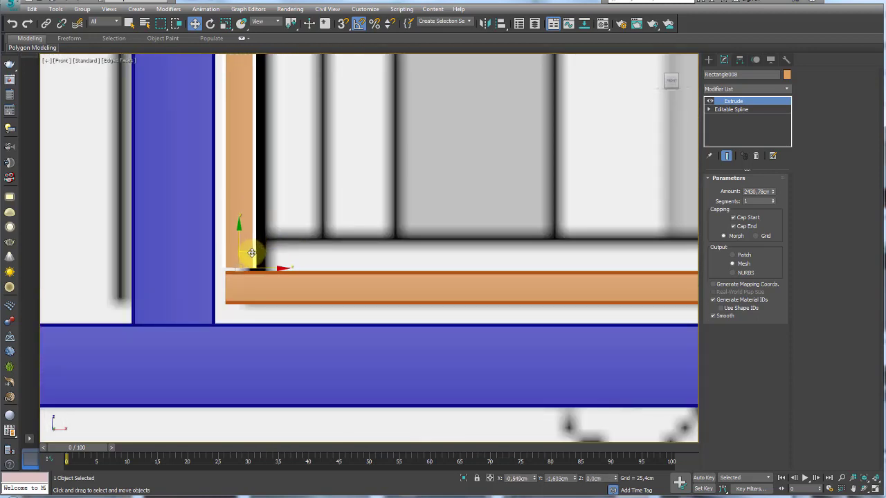
scroll(413, 261, down, 5)
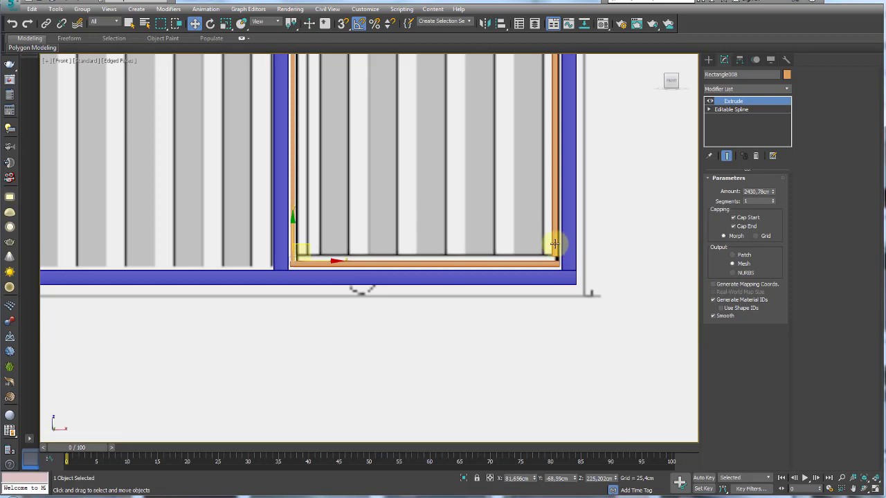
click(300, 245)
click(294, 242)
Step: Lengthen the vertical bar's Extrude Amount to 2454.91cm
scroll(316, 143, down, 5)
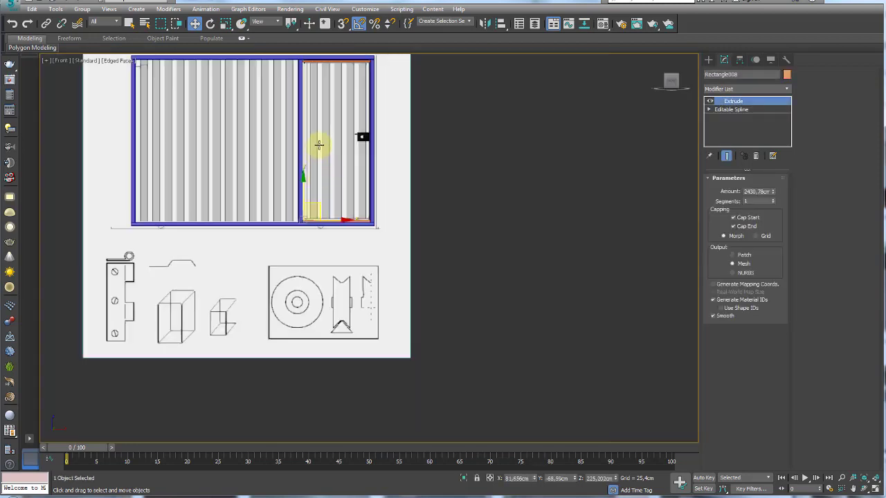
scroll(352, 287, up, 2)
scroll(326, 192, up, 2)
scroll(402, 196, up, 2)
scroll(602, 180, up, 2)
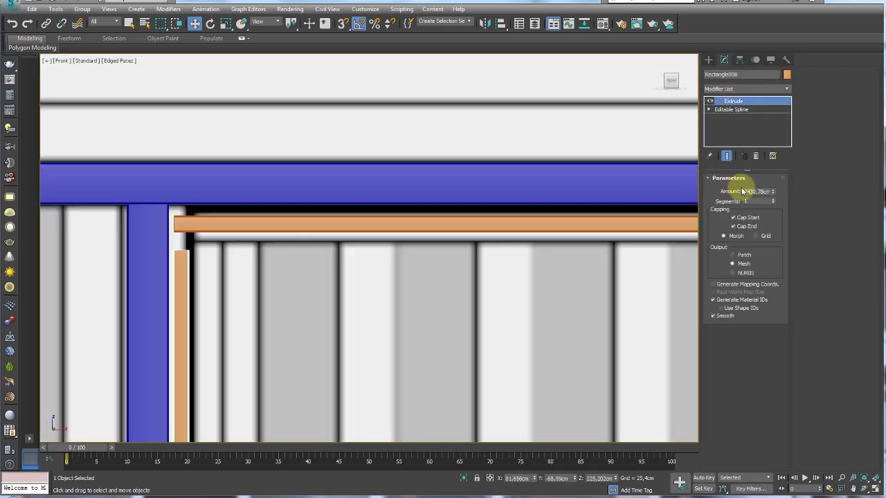
scroll(609, 201, up, 2)
scroll(553, 211, down, 3)
scroll(540, 214, up, 1)
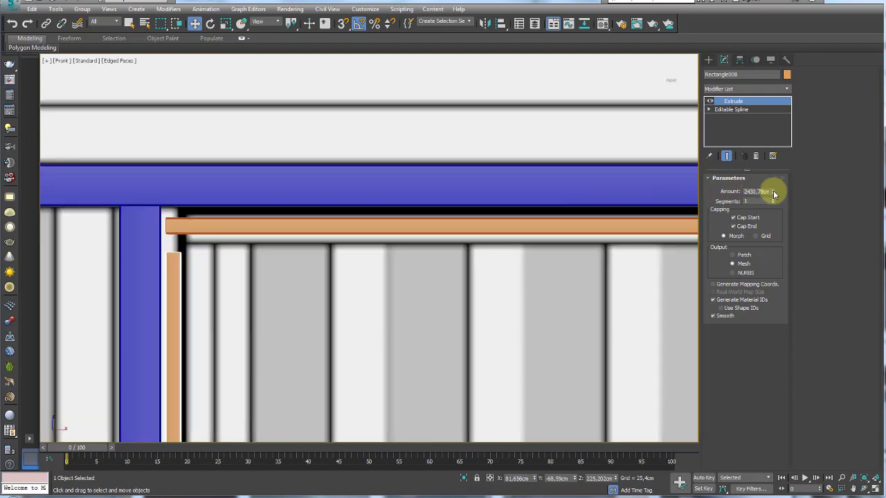
drag(773, 182, 772, 179)
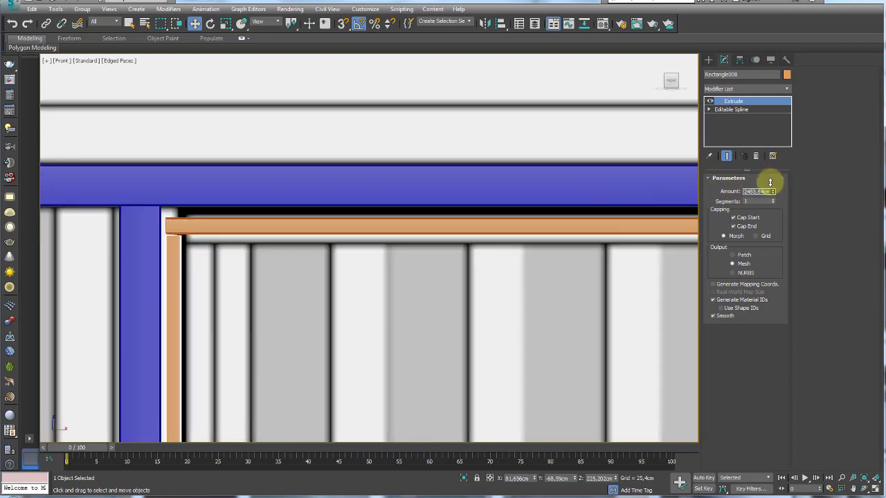
scroll(325, 263, down, 4)
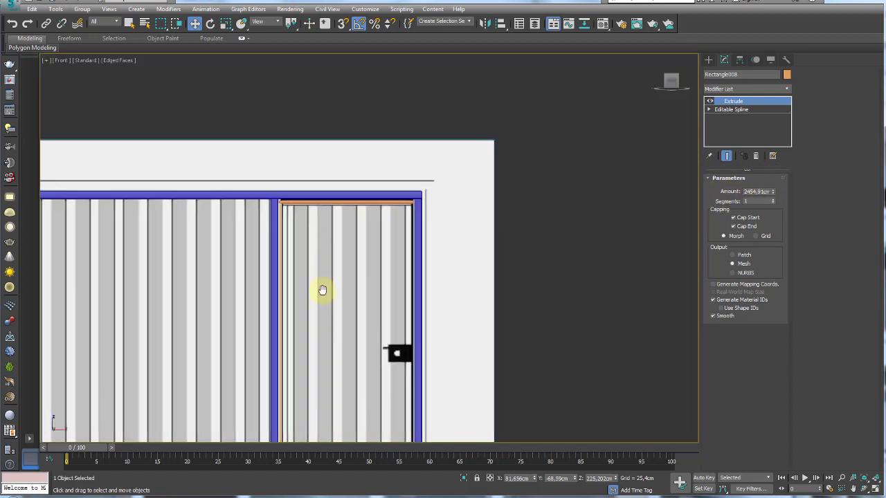
scroll(291, 270, down, 3)
Step: Copy the orange frame and slide it right against the blue frame's inner side
click(293, 259)
drag(292, 259, 319, 256)
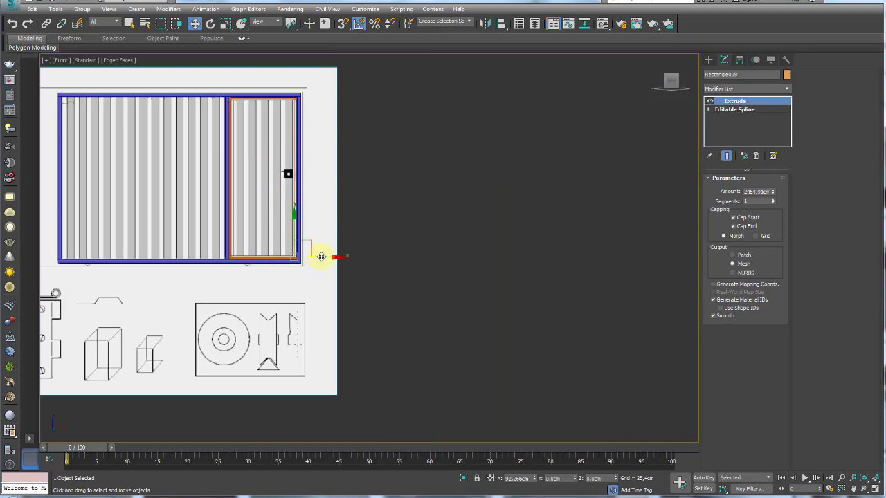
click(439, 289)
scroll(332, 254, up, 3)
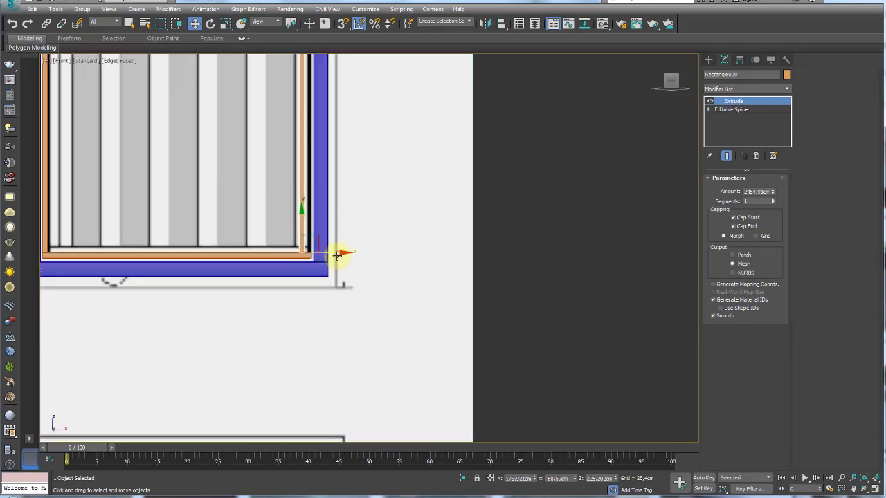
scroll(337, 254, up, 3)
drag(251, 251, 261, 242)
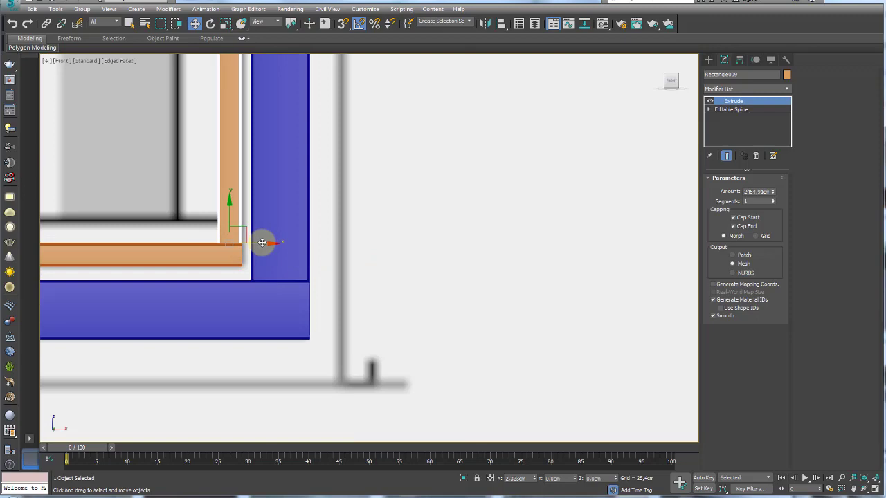
Step: Orbit the Perspective view to check the orange and blue frames against the wall sketch
key(p)
scroll(296, 231, down, 5)
mouse_move(466, 291)
alt+middle_down()
mouse_move(409, 340)
mouse_move(385, 346)
alt+middle_up()
drag(291, 118, 422, 374)
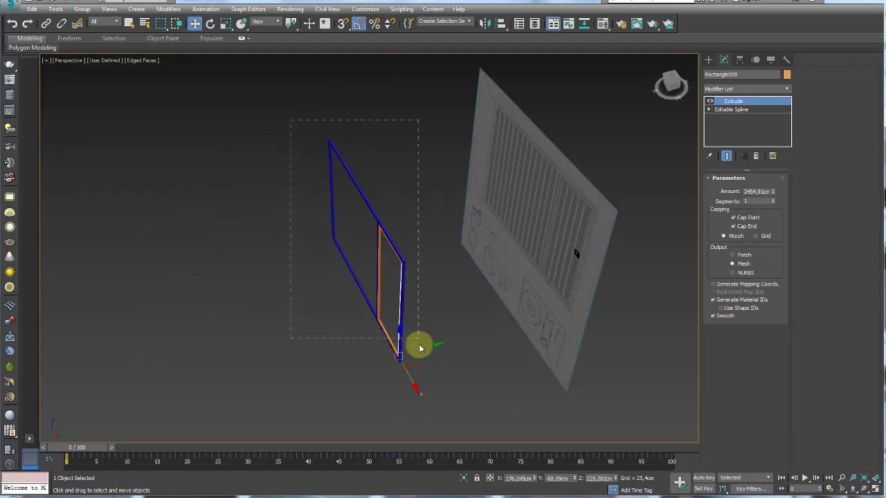
click(435, 319)
scroll(392, 239, up, 4)
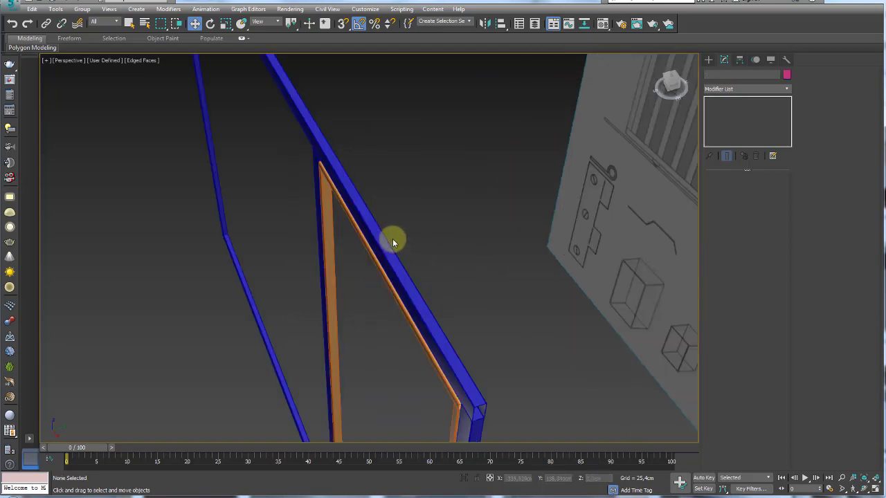
scroll(393, 243, down, 2)
mouse_move(397, 281)
alt+middle_down()
mouse_move(407, 277)
mouse_move(403, 300)
mouse_move(398, 269)
mouse_move(561, 236)
alt+middle_up()
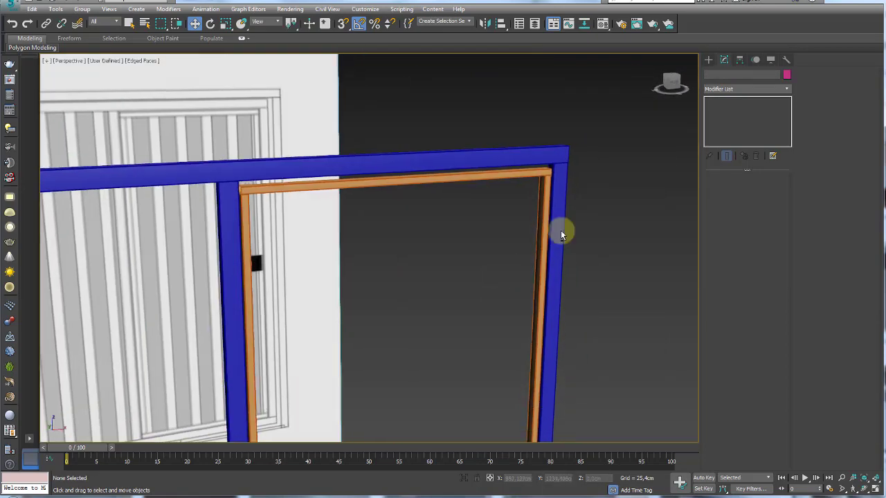
scroll(373, 183, down, 5)
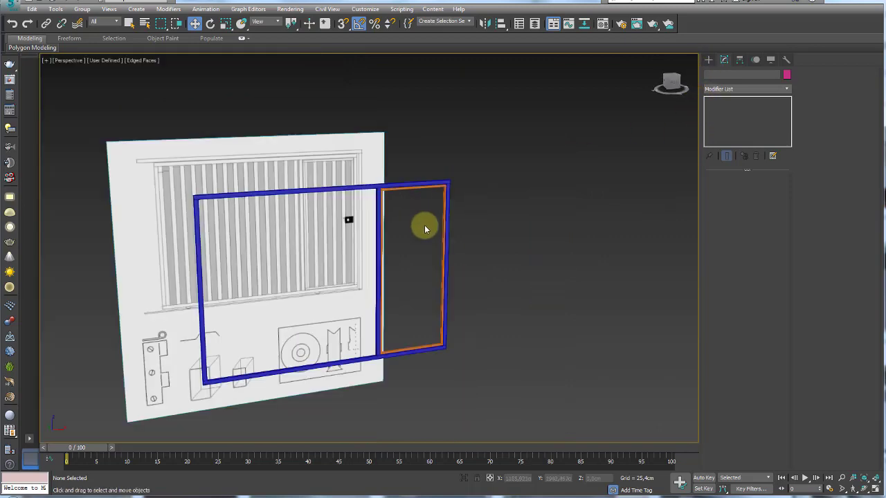
mouse_move(421, 229)
alt+middle_down()
mouse_move(355, 307)
mouse_move(403, 302)
mouse_move(404, 276)
mouse_move(291, 259)
alt+middle_up()
Step: Orbit the Perspective view, then switch to Front view and center on the corrugated profile sketch
scroll(333, 267, up, 1)
scroll(340, 236, up, 3)
scroll(340, 236, up, 2)
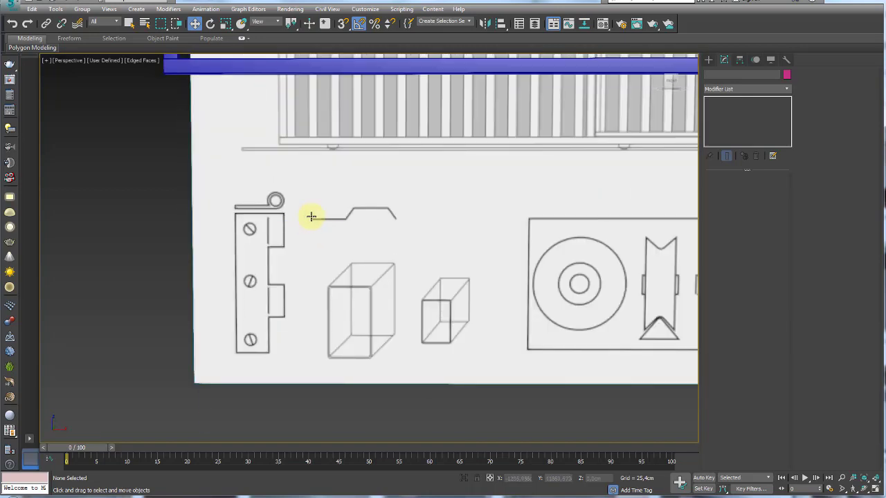
mouse_move(375, 178)
alt+middle_down()
mouse_move(376, 238)
mouse_move(264, 277)
alt+middle_up()
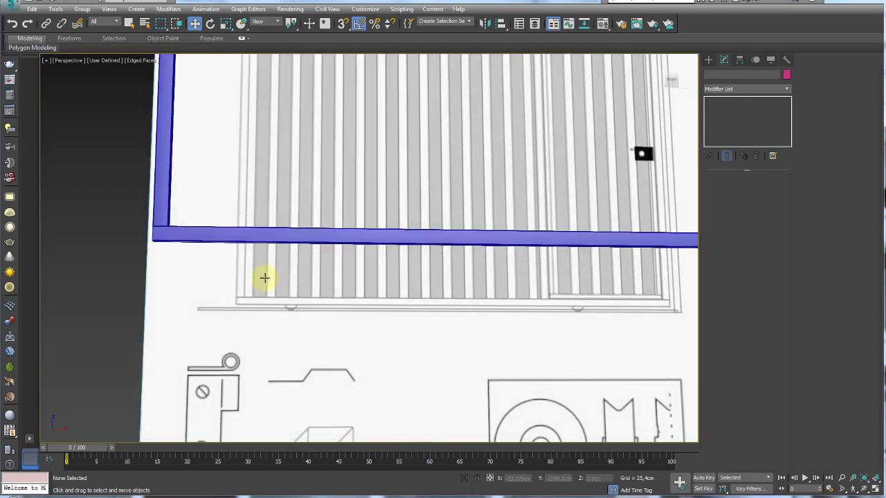
alt+middle_drag(333, 354, 332, 340)
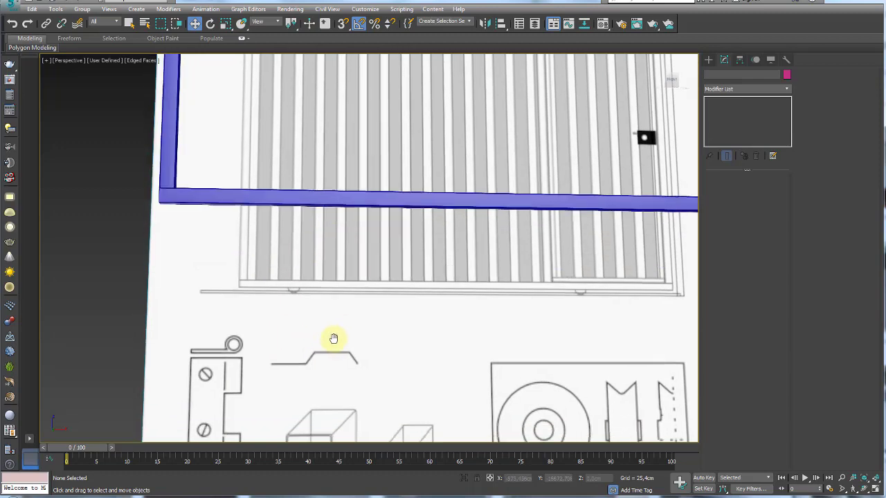
scroll(337, 325, down, 6)
key(f)
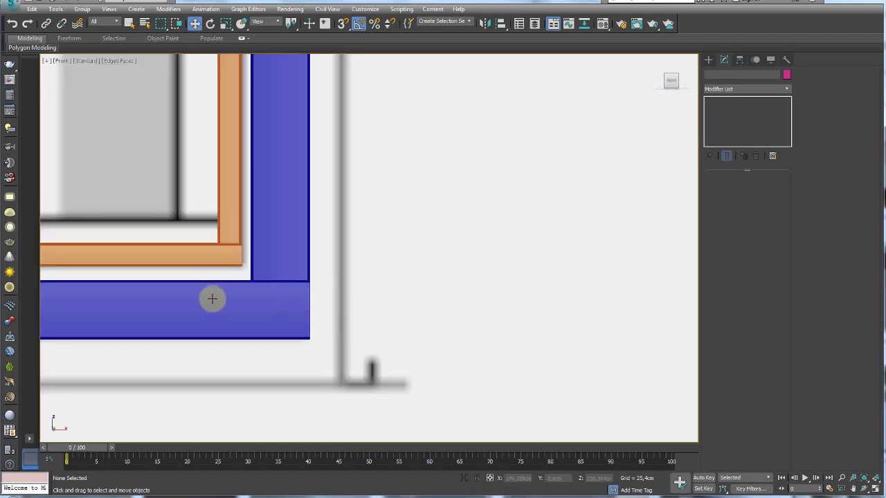
scroll(443, 270, down, 2)
scroll(263, 286, down, 2)
middle_drag(263, 286, 481, 203)
scroll(339, 257, up, 2)
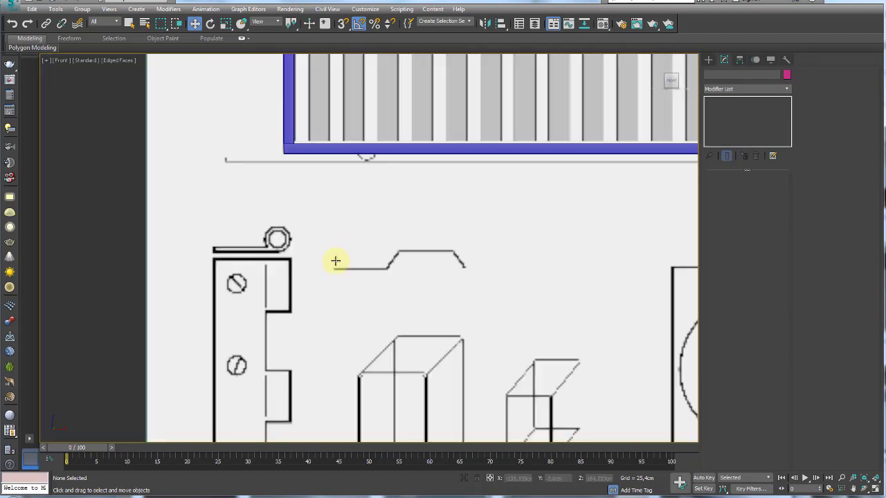
scroll(342, 263, up, 3)
scroll(336, 279, up, 2)
middle_drag(463, 274, 364, 255)
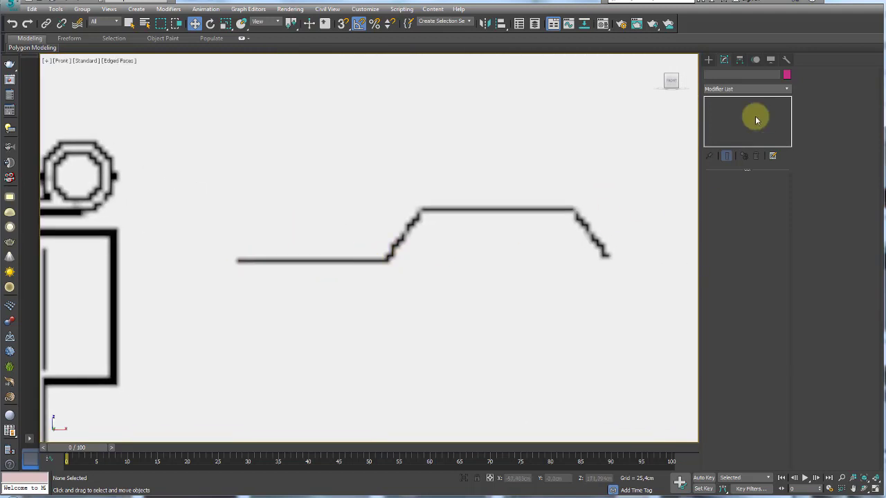
Step: Draw a straight horizontal line spline, Line001, along the base of the profile sketch
click(709, 61)
click(720, 74)
click(725, 128)
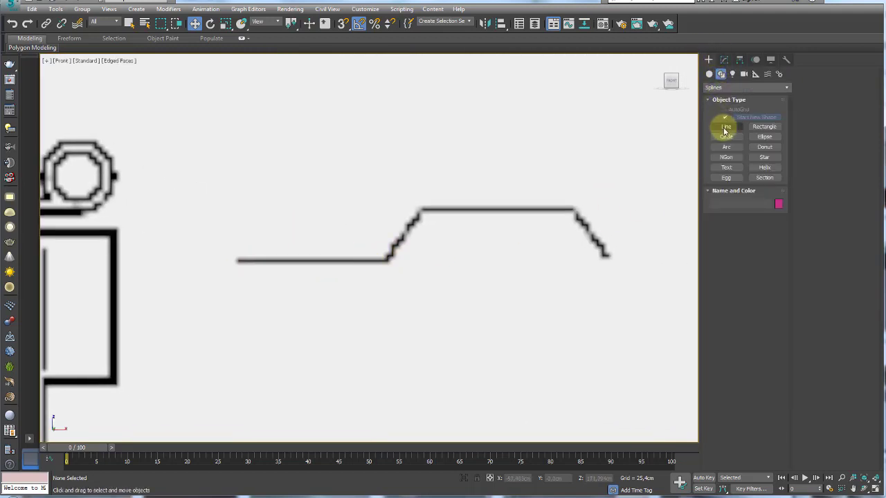
middle_drag(319, 258, 245, 263)
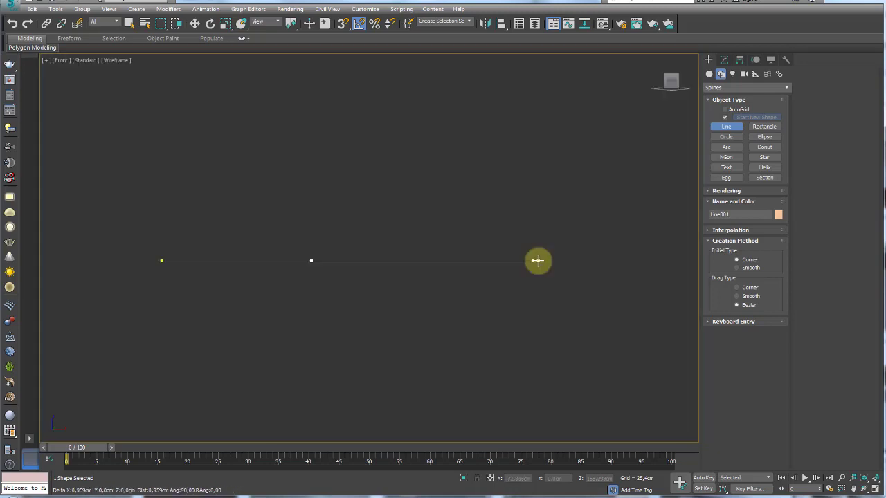
click(534, 261)
right_click(516, 202)
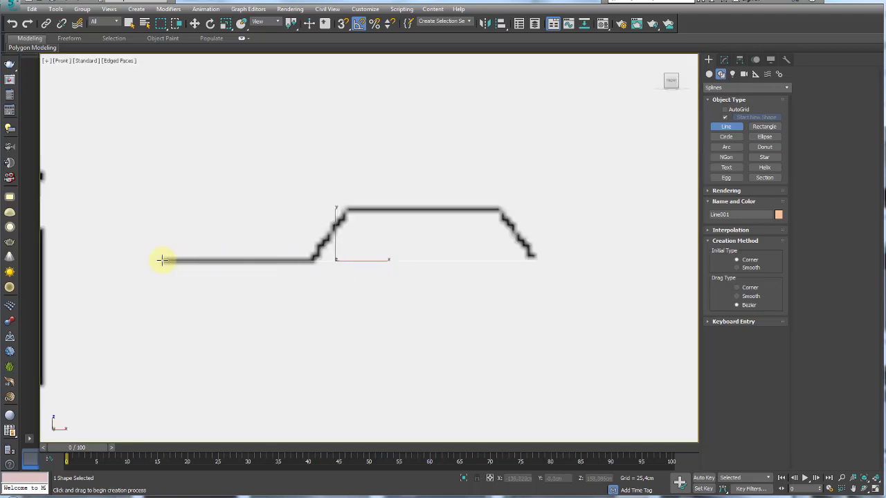
Step: Trace the trapezoid profile as a second line, then undo it and select Line001
drag(162, 260, 310, 260)
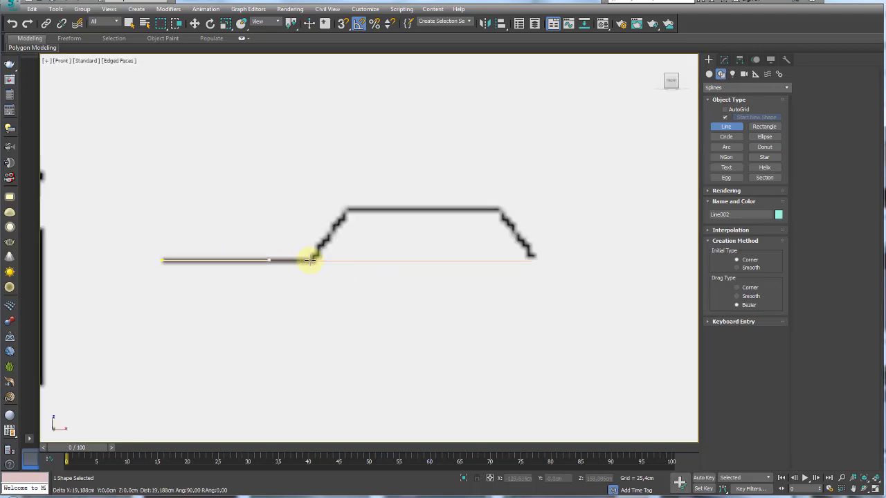
click(313, 260)
click(346, 209)
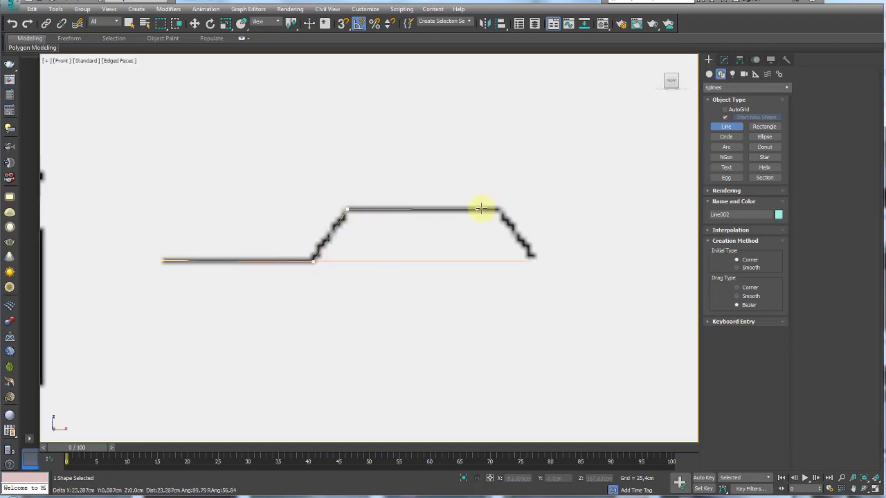
click(501, 209)
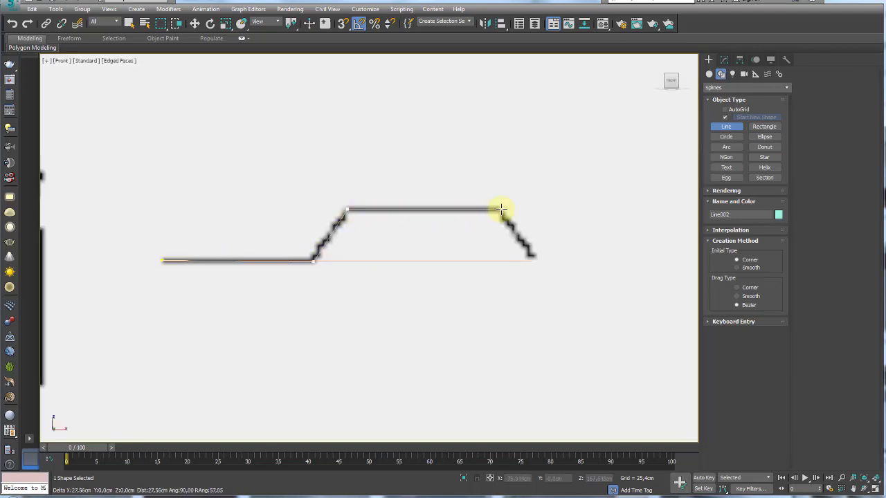
click(539, 260)
right_click(548, 269)
key(F3)
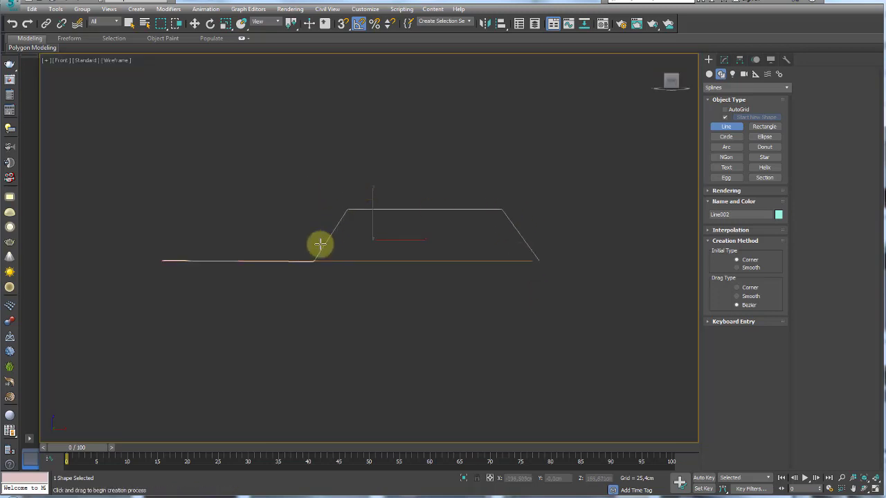
key(ctrl+z)
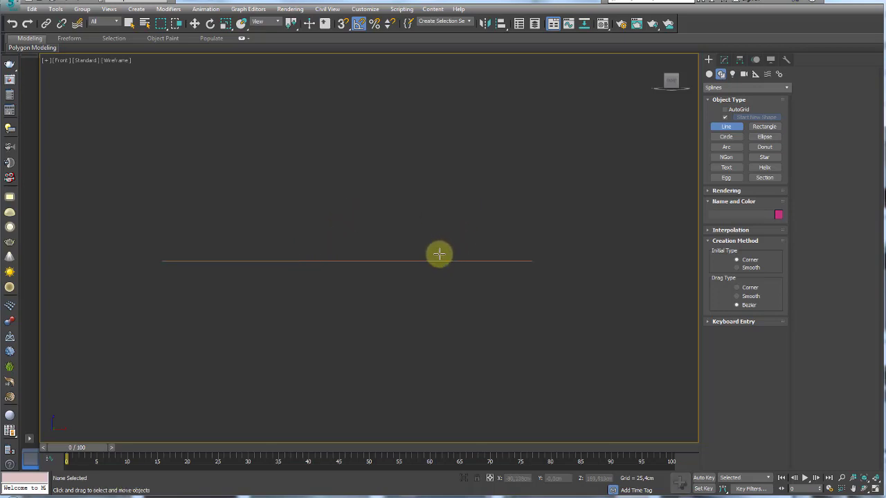
key(w)
click(445, 261)
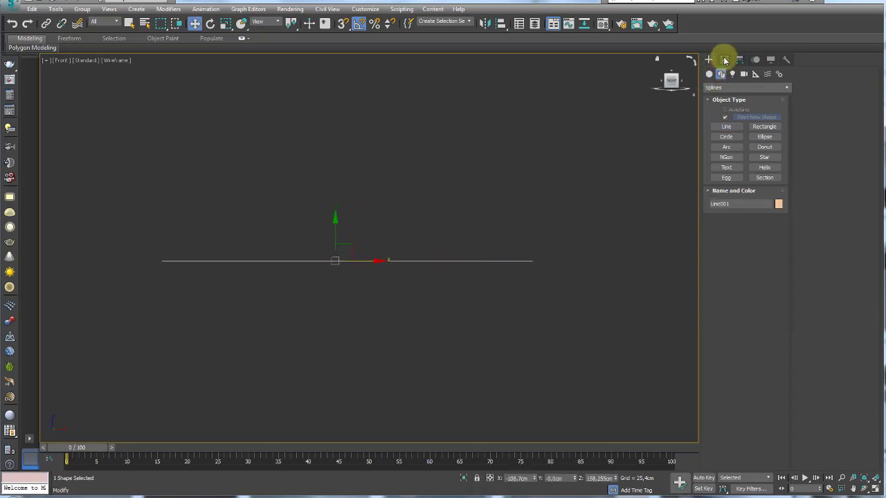
Step: Subdivide Line001's right segment at Segment level using Divide with 2 points
click(724, 61)
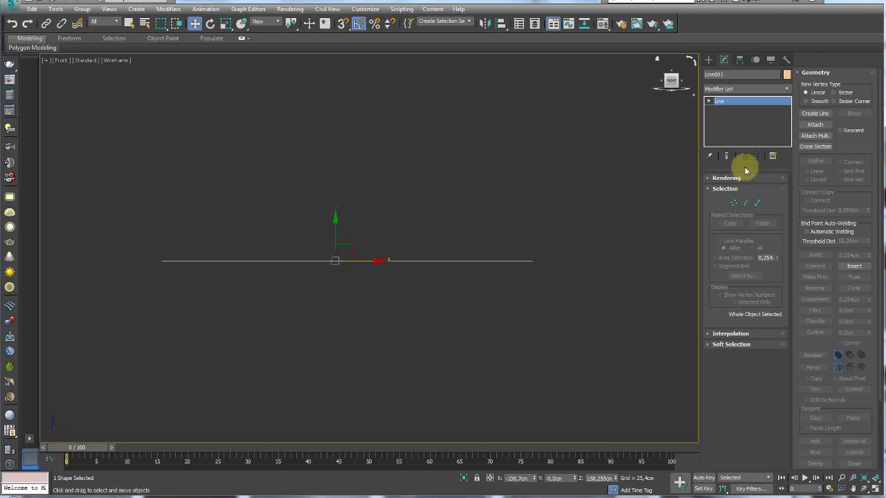
click(746, 204)
drag(406, 198, 465, 317)
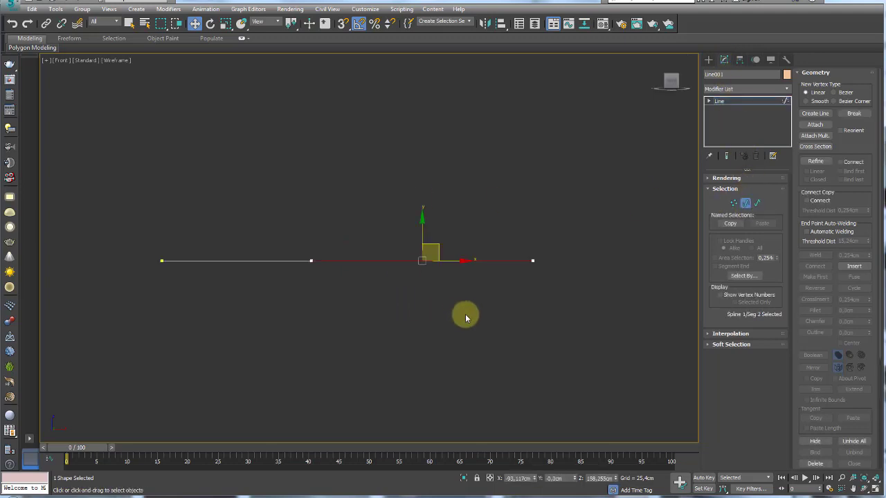
drag(811, 346, 825, 192)
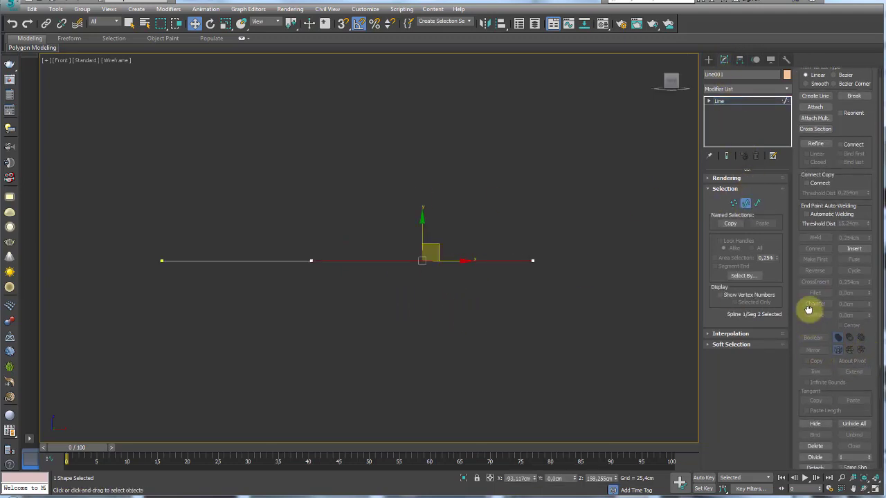
scroll(843, 326, up, 1)
click(852, 332)
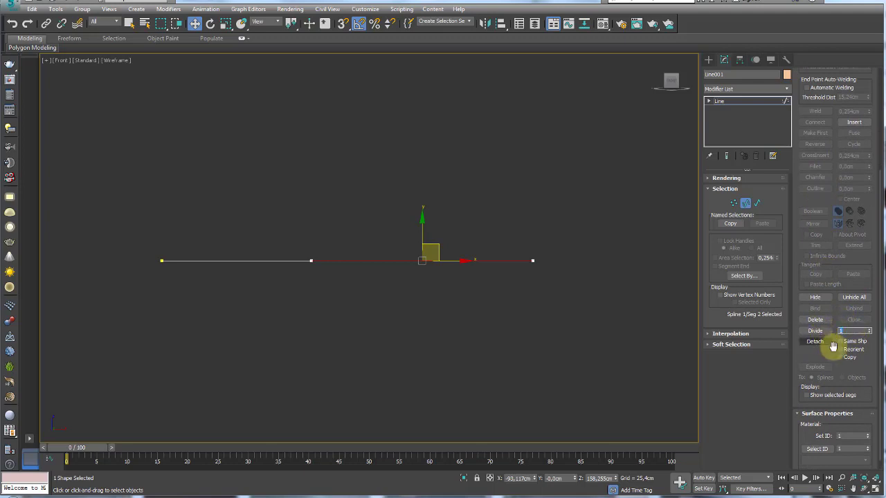
text(2)
click(815, 331)
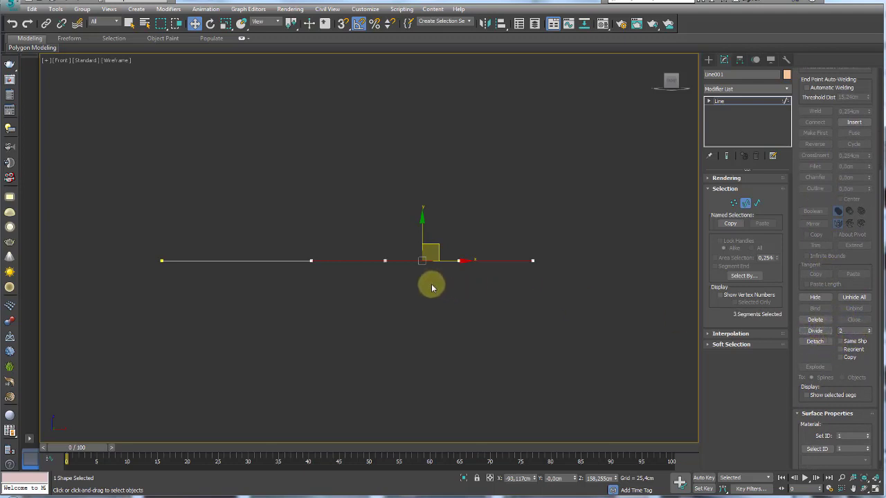
Step: Scale the new middle segment wider and raise it to the profile's top edge
click(455, 261)
key(e)
key(r)
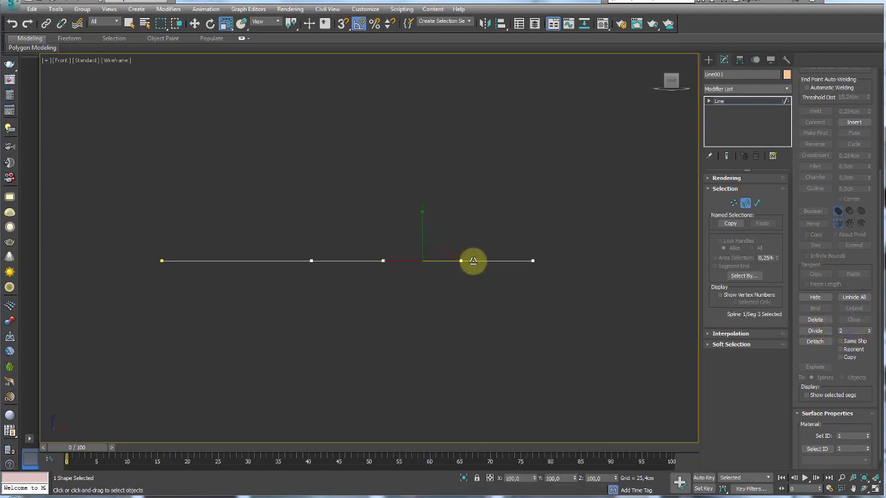
drag(472, 261, 493, 259)
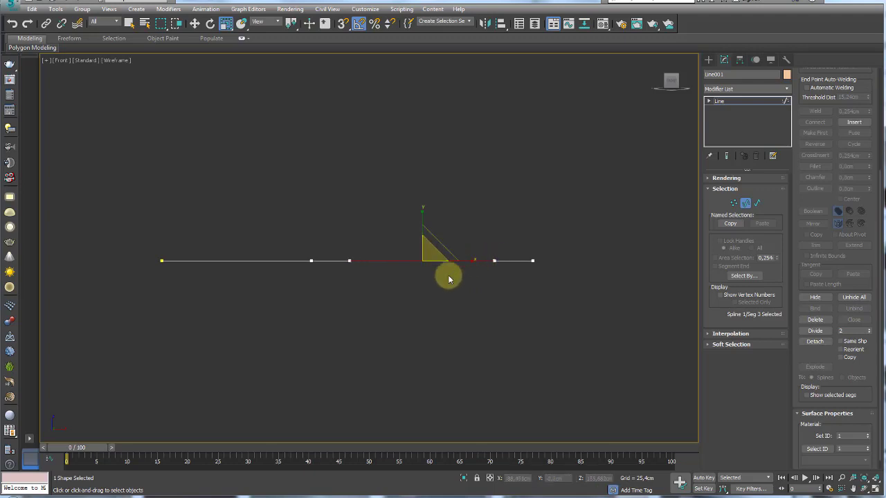
key(F3)
key(w)
drag(420, 233, 421, 208)
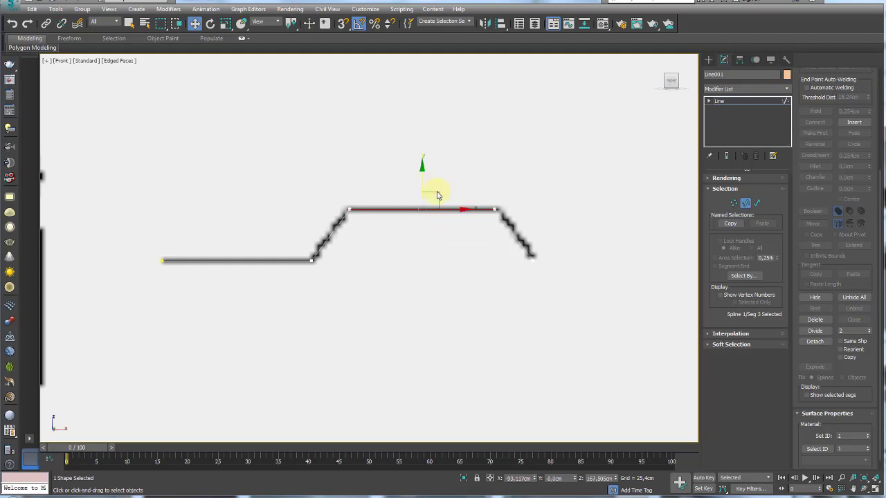
click(723, 101)
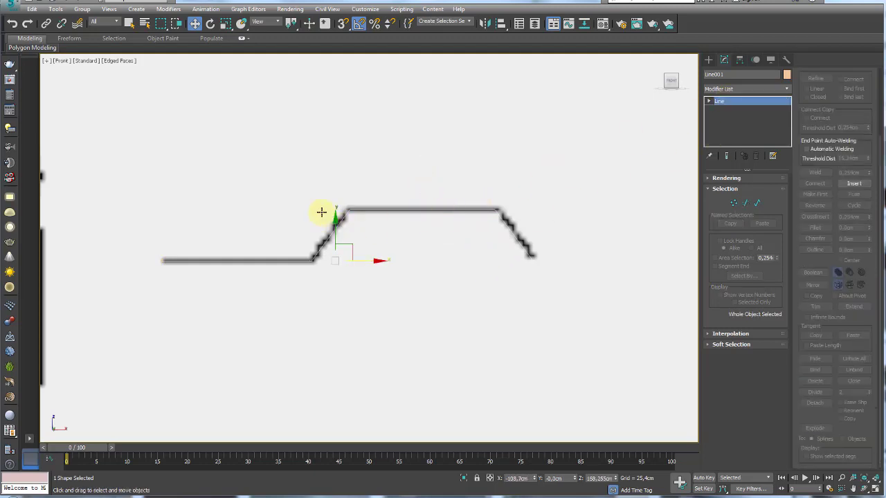
Step: Switch back to wireframe and centre the finished profile line in the Front view
key(F3)
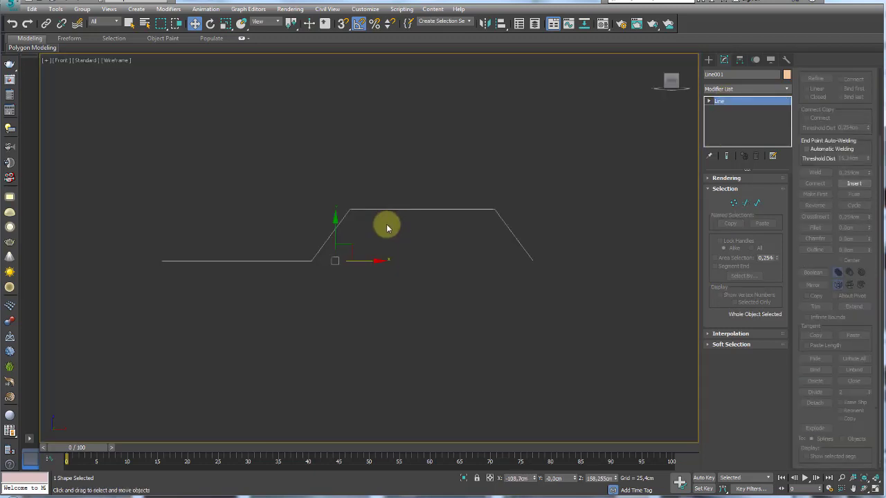
scroll(385, 228, down, 3)
scroll(376, 229, down, 5)
middle_drag(419, 232, 386, 254)
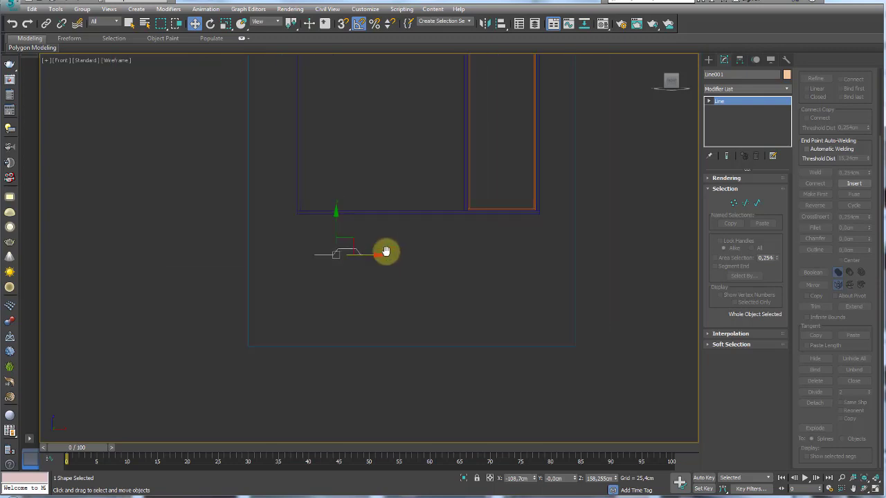
scroll(386, 254, down, 4)
middle_drag(395, 214, 368, 294)
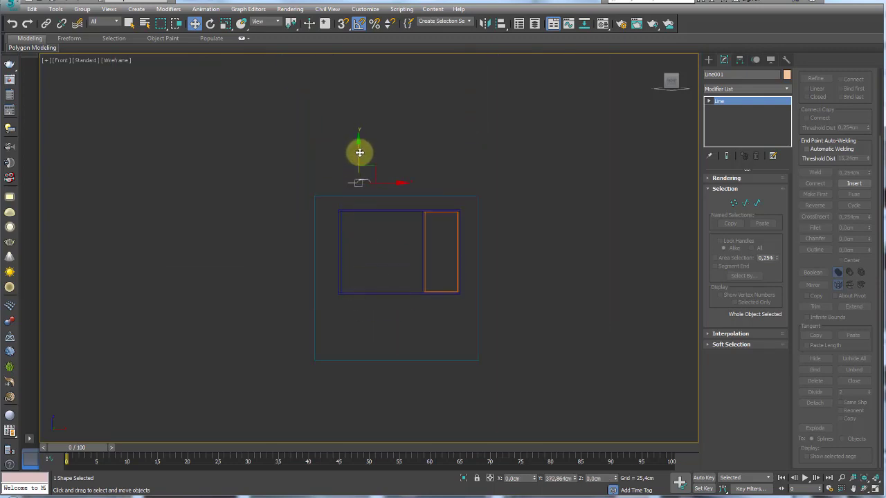
scroll(364, 167, up, 8)
scroll(370, 172, up, 4)
middle_drag(371, 169, 348, 196)
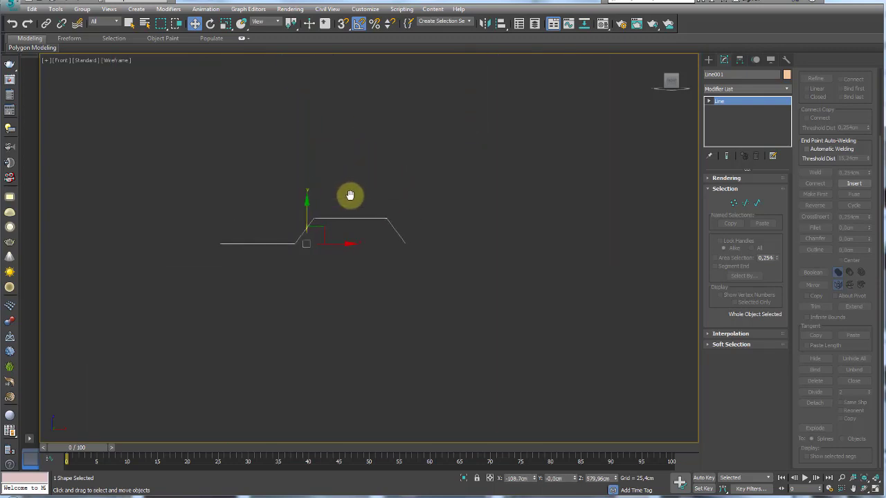
Step: Enable Vertex snapping, make 20 snapped copies of the profile end to end, and select all 21
right_click(342, 25)
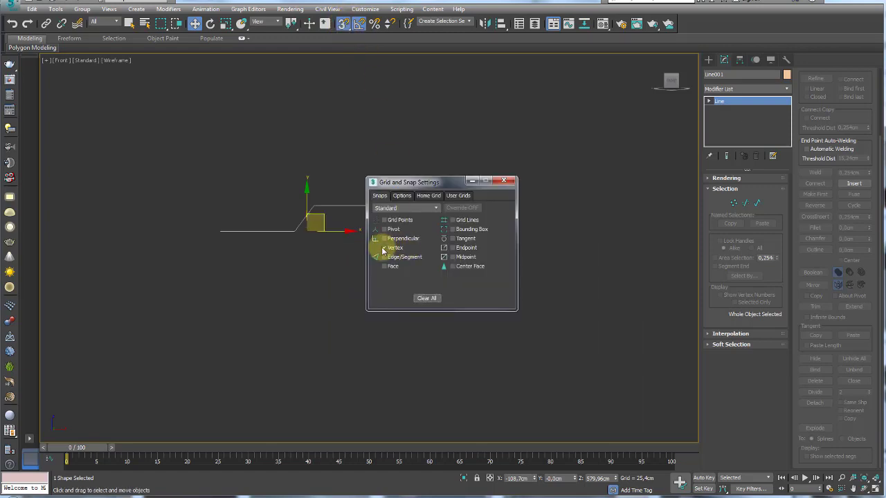
click(504, 181)
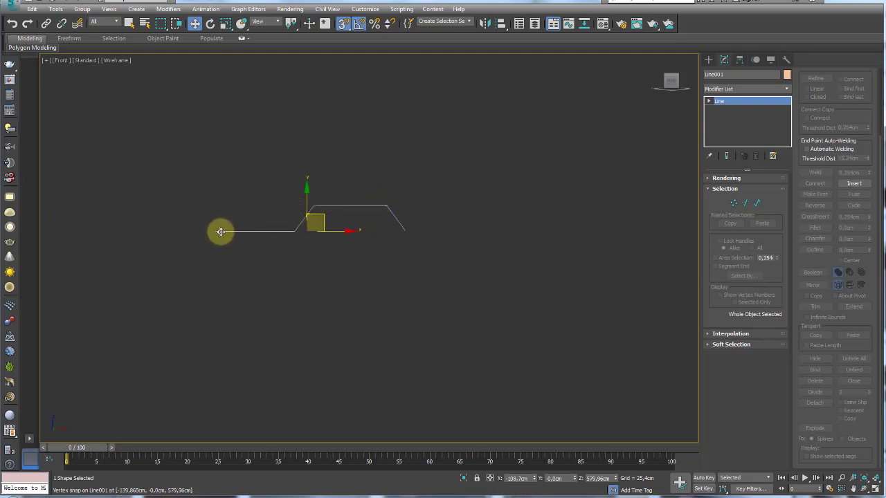
mouse_move(220, 231)
shift+mouse_down()
mouse_move(237, 170)
mouse_move(293, 107)
mouse_move(423, 134)
mouse_move(441, 203)
mouse_move(311, 198)
mouse_move(299, 229)
mouse_move(416, 219)
mouse_move(407, 228)
shift+mouse_up()
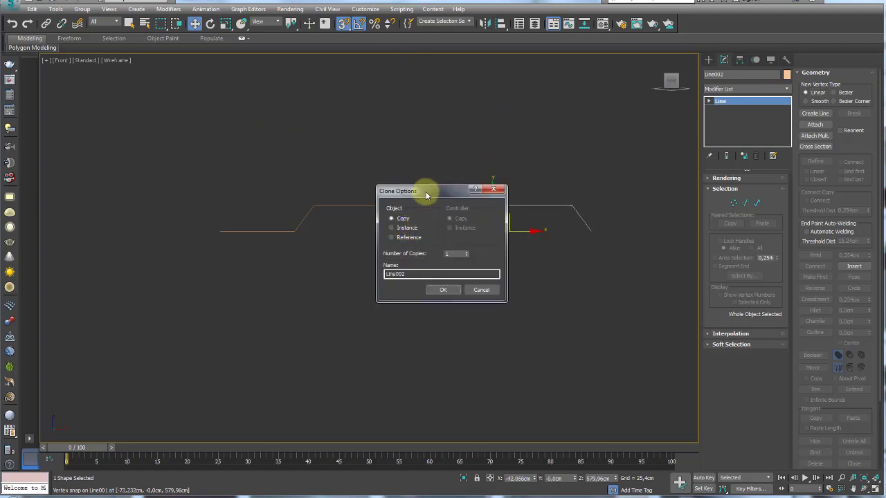
drag(425, 192, 341, 114)
text(20)
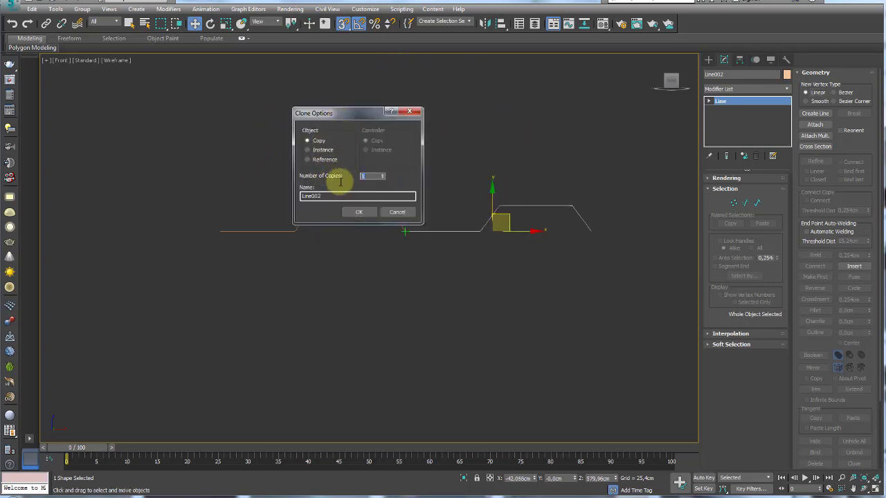
click(362, 212)
scroll(374, 207, down, 5)
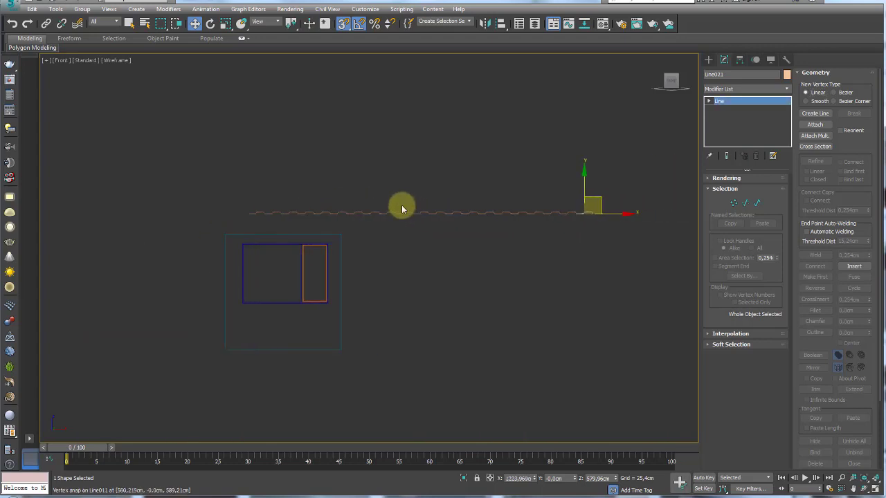
drag(197, 182, 655, 216)
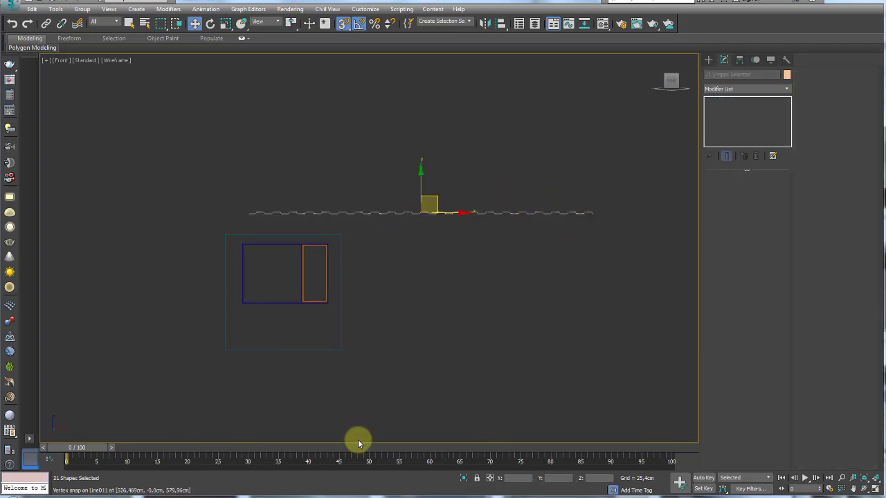
Step: Isolate the profile shapes and attach Line002 through Line021 to Line001 with Attach Mult
click(464, 479)
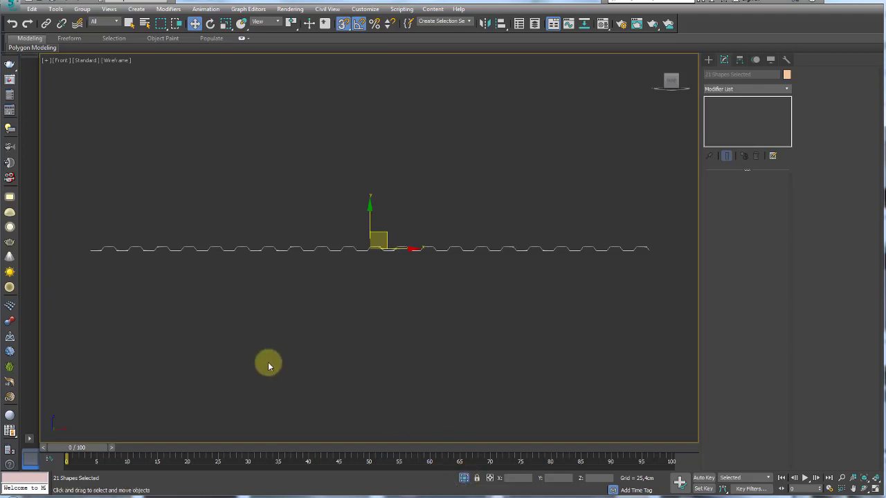
middle_drag(267, 362, 327, 321)
drag(148, 243, 158, 241)
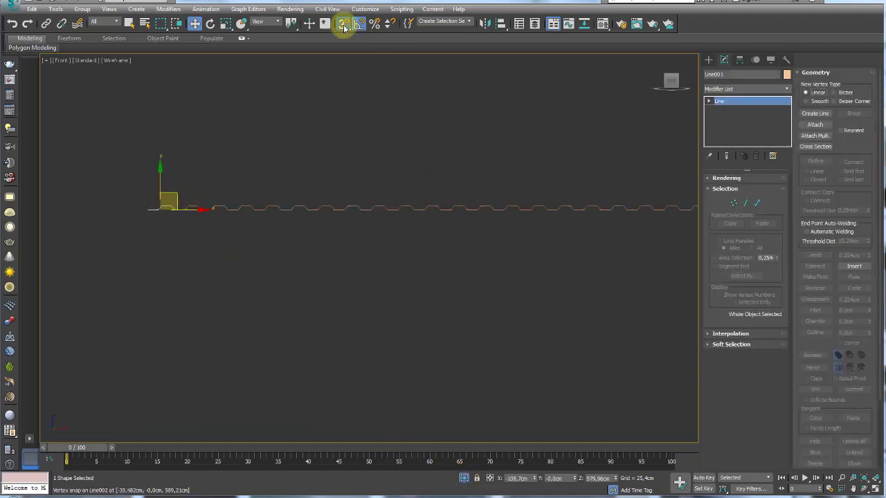
middle_drag(375, 161, 322, 174)
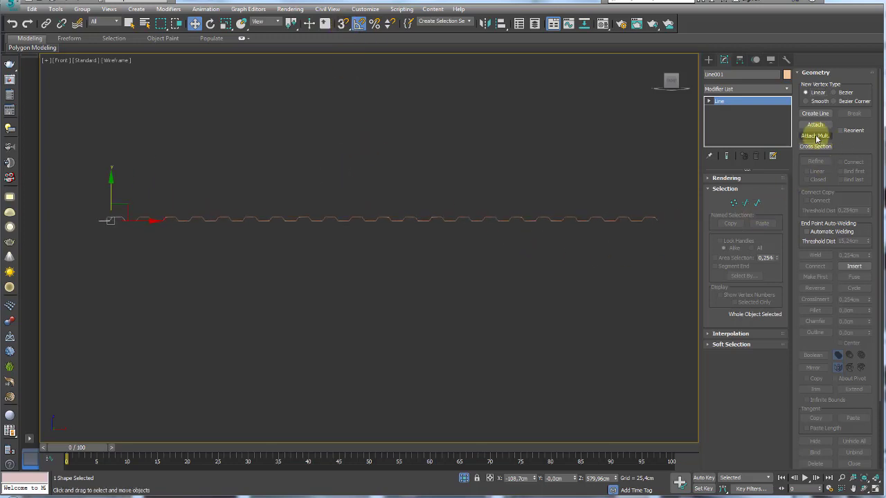
click(815, 136)
click(39, 55)
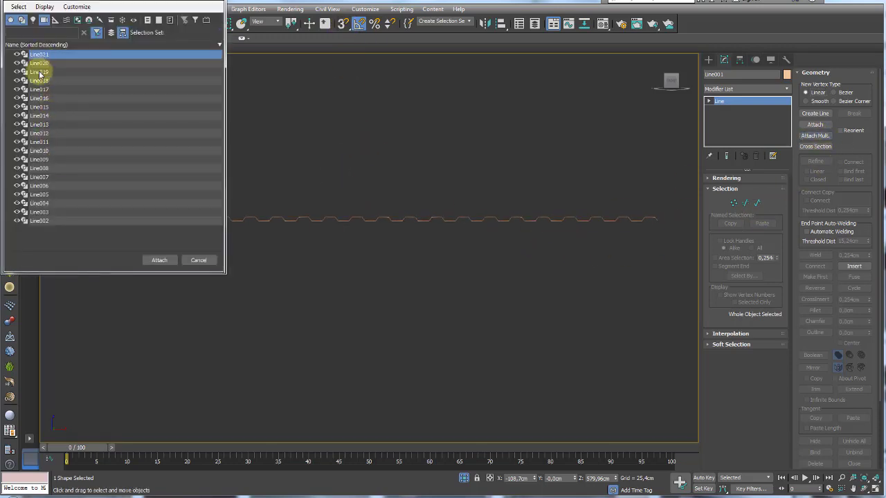
shift+click(40, 221)
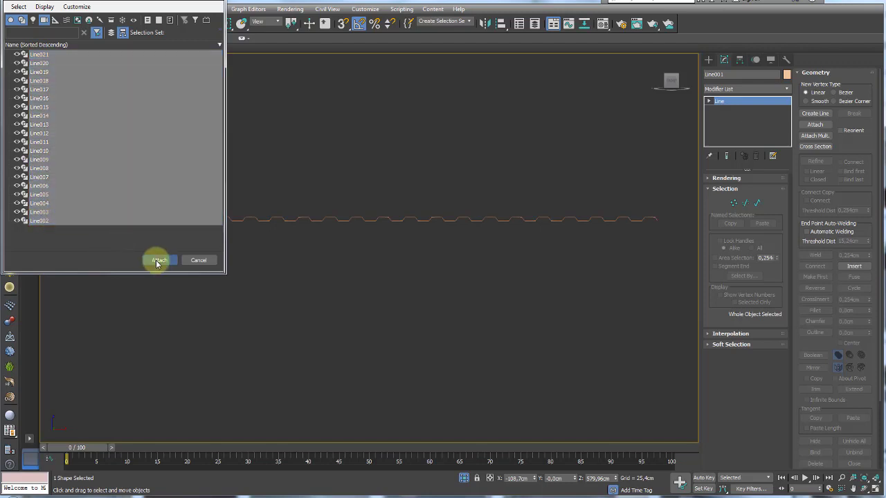
click(156, 260)
Step: At Vertex level, test-move a joint vertex to check the pieces overlap, then undo
scroll(417, 254, down, 2)
click(731, 205)
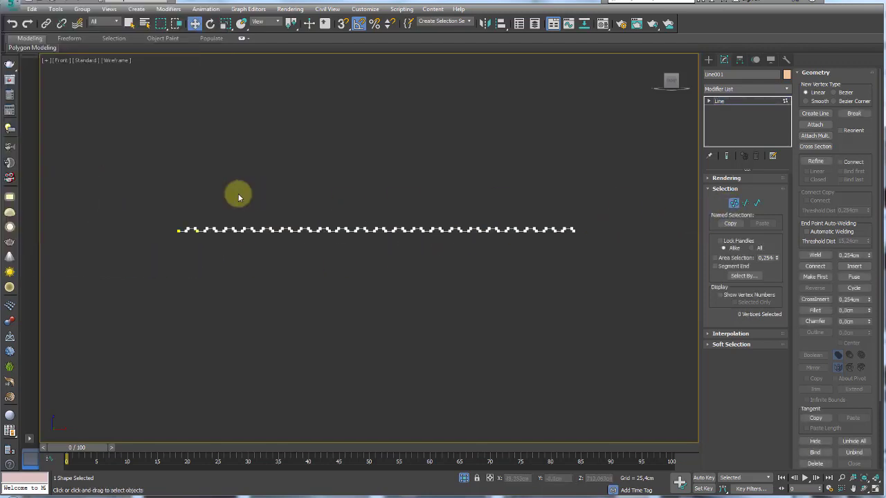
scroll(238, 193, up, 2)
scroll(263, 234, up, 4)
click(216, 332)
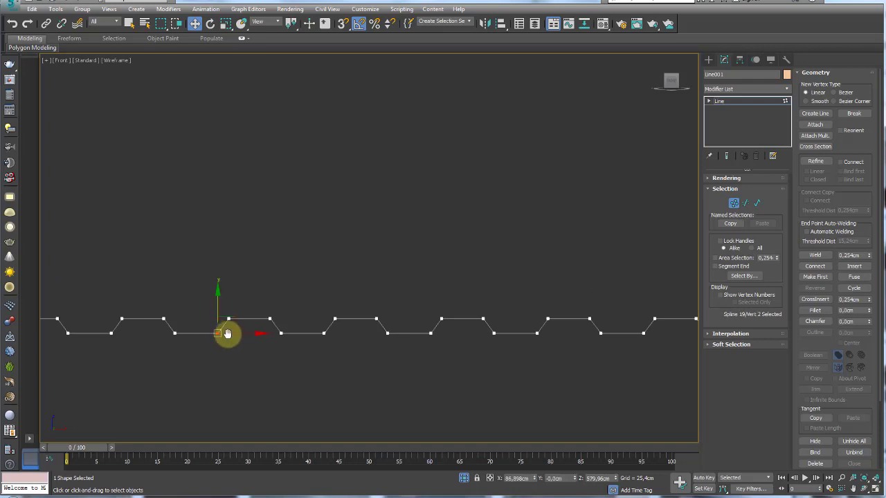
scroll(220, 333, up, 3)
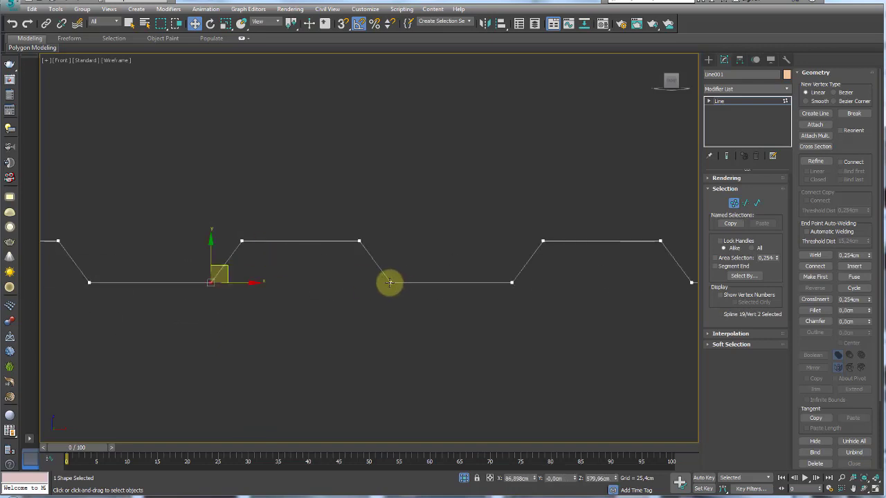
drag(389, 282, 410, 212)
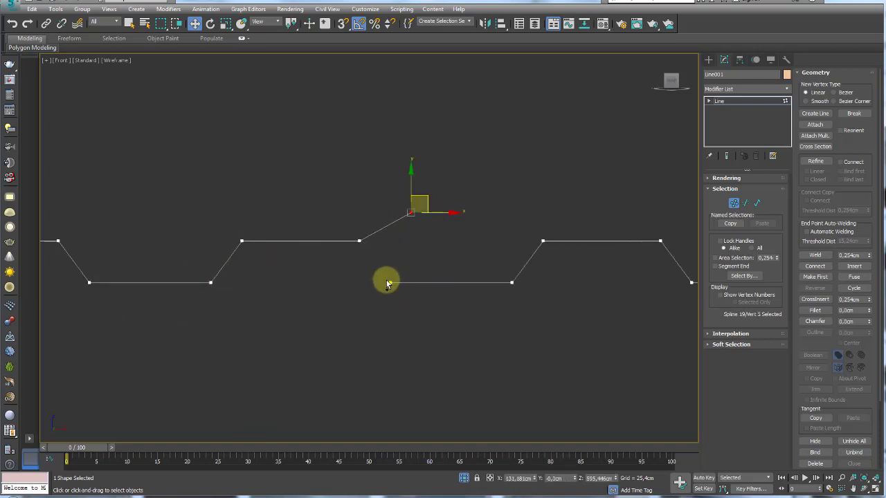
key(ctrl+z)
Step: Select all vertices and weld the 20 overlapping joint vertices, leaving 85
scroll(415, 277, down, 5)
scroll(658, 304, down, 2)
drag(663, 305, 243, 241)
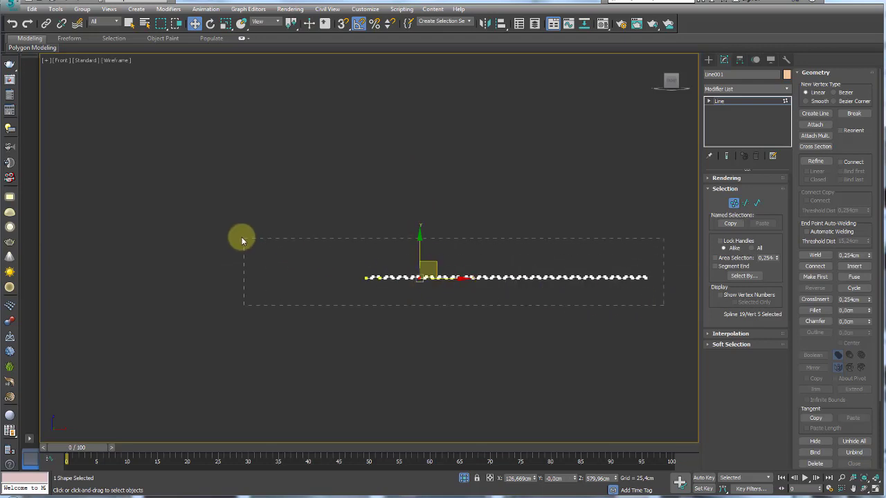
scroll(324, 190, up, 3)
scroll(421, 223, down, 1)
middle_drag(420, 223, 339, 228)
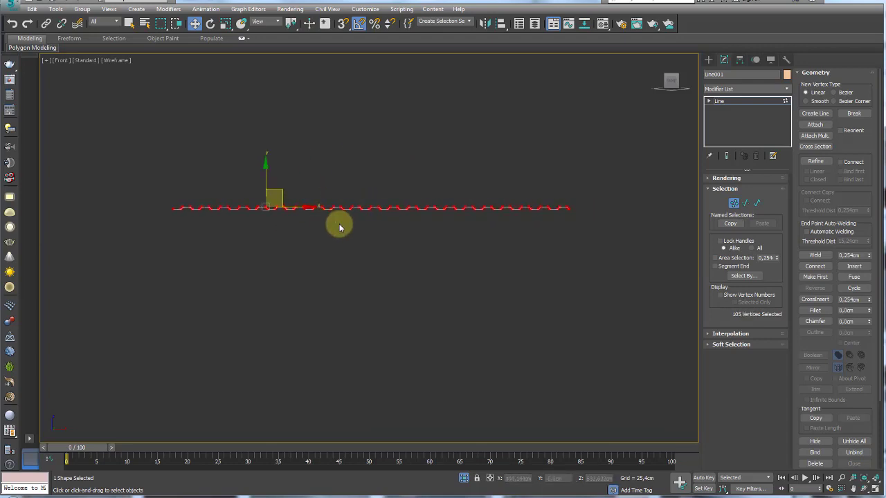
scroll(836, 151, down, 3)
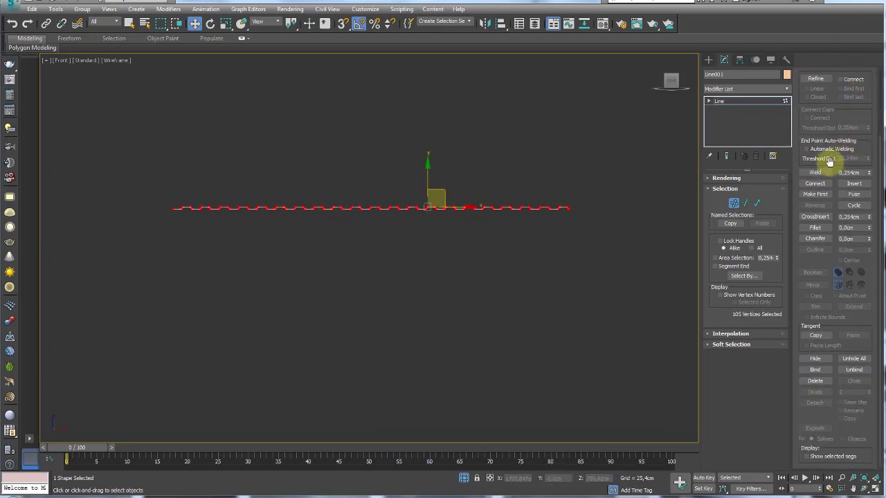
click(815, 172)
scroll(346, 209, up, 4)
scroll(291, 204, up, 5)
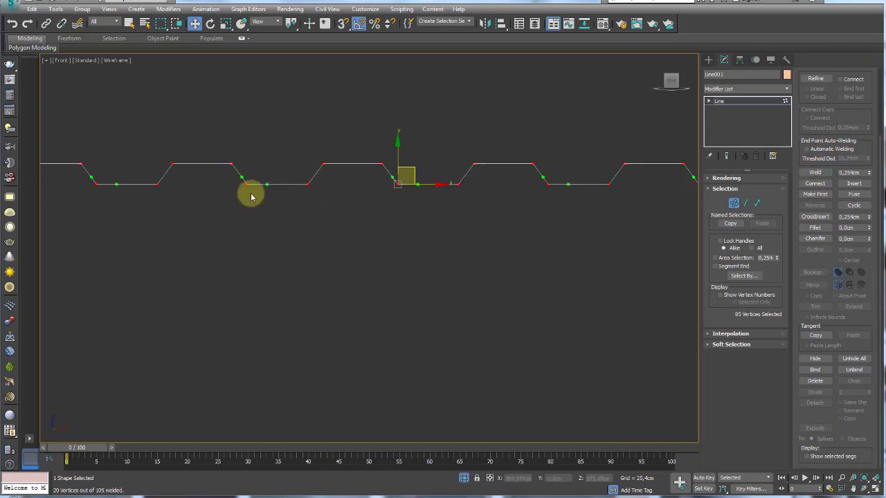
scroll(252, 187, up, 2)
scroll(270, 201, up, 1)
Step: Test-move joint vertices to verify the weld holds, then select every vertex with Ctrl+A
click(274, 187)
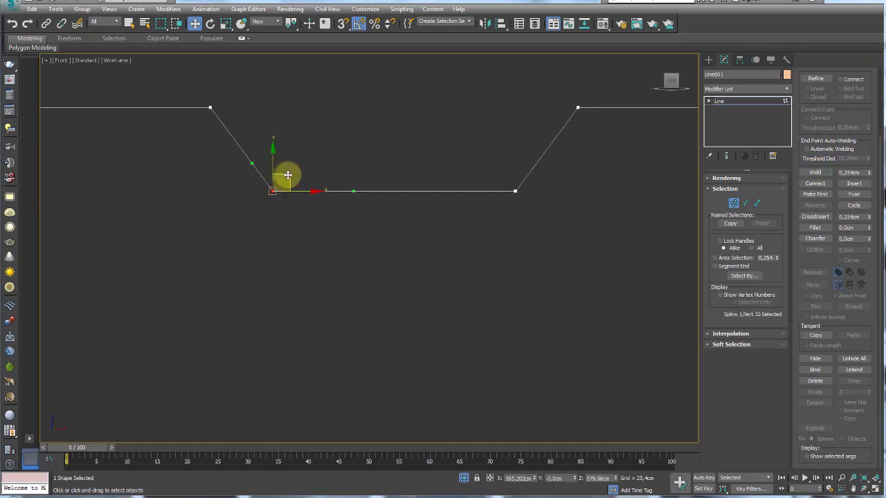
drag(287, 175, 575, 172)
key(ctrl+z)
drag(518, 194, 482, 140)
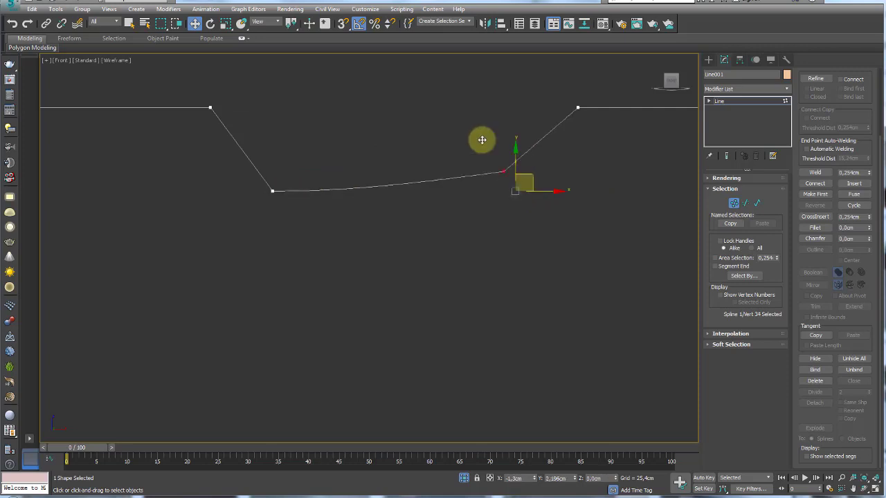
scroll(502, 203, down, 3)
scroll(581, 238, down, 3)
scroll(487, 238, down, 3)
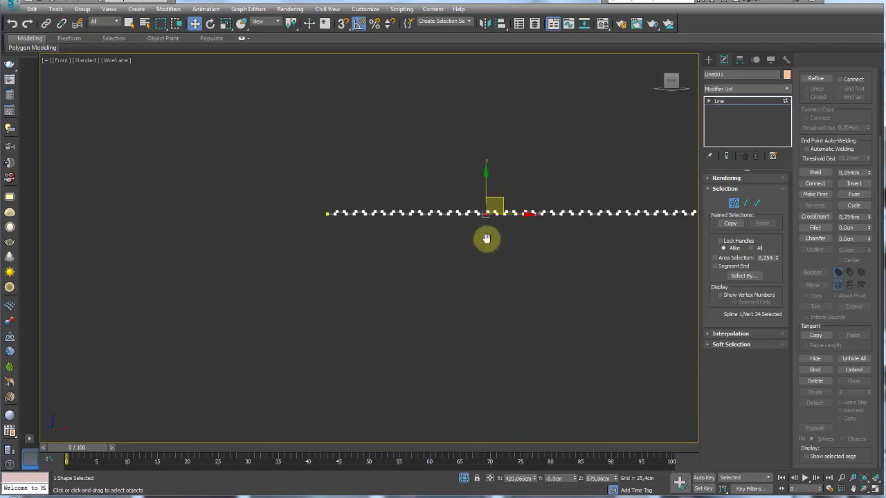
middle_drag(486, 239, 409, 233)
scroll(592, 253, down, 1)
key(ctrl+a)
scroll(387, 207, up, 2)
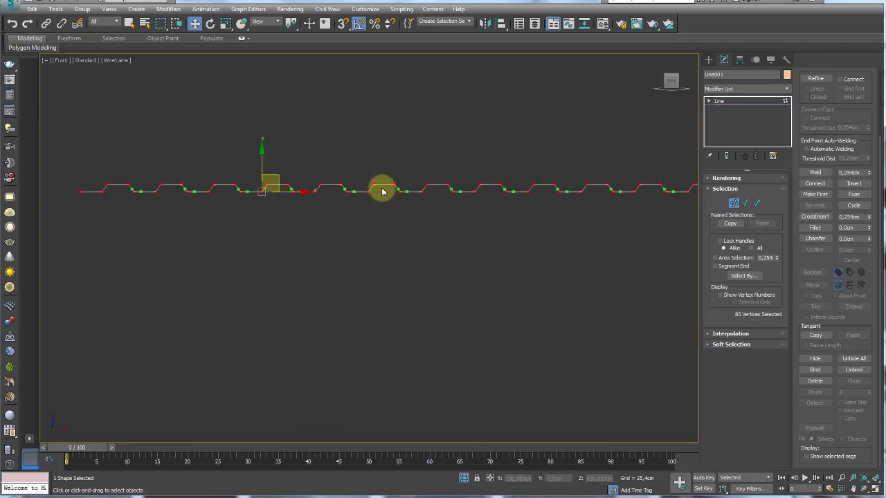
scroll(367, 184, up, 2)
scroll(357, 183, up, 1)
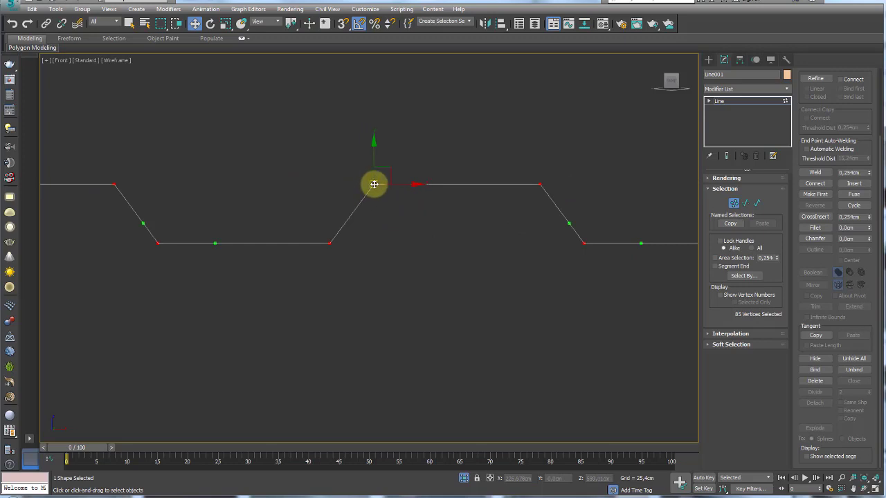
Step: Convert all selected vertices of the spline to Corner type
right_click(374, 184)
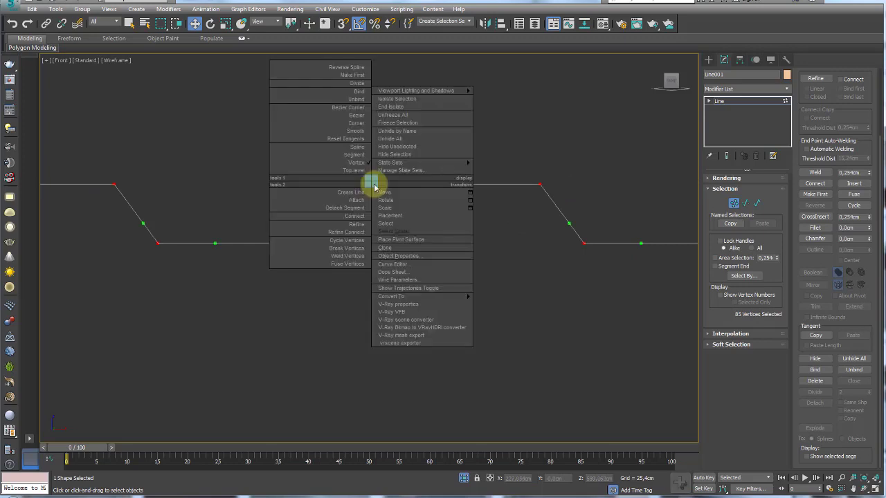
click(362, 124)
scroll(357, 135, up, 1)
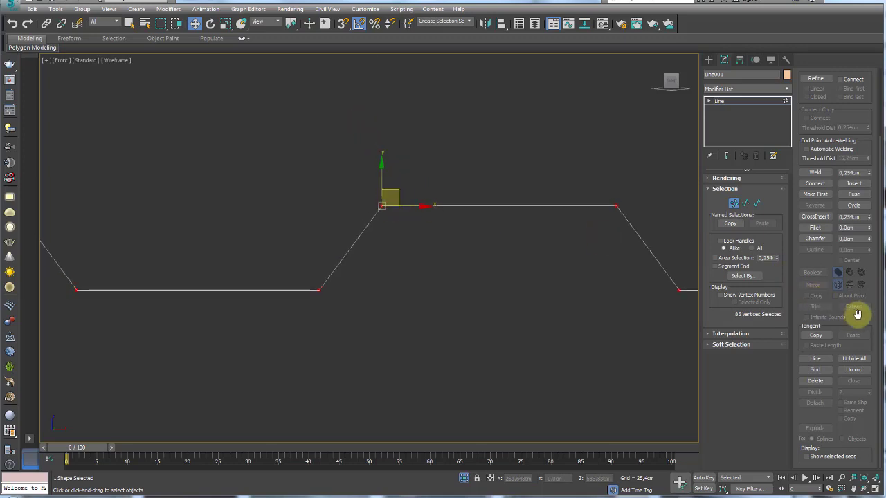
Step: Fillet every corner of the corrugated spline into small rounded bends
click(815, 227)
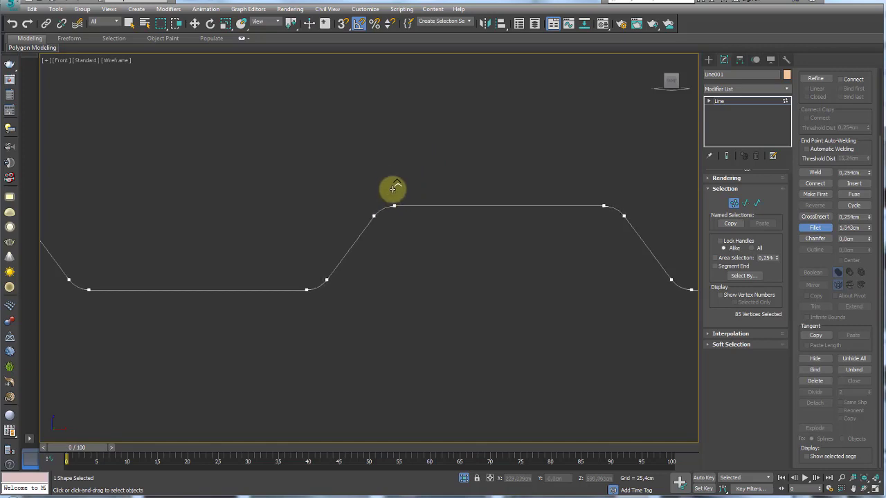
mouse_move(386, 203)
mouse_down()
mouse_move(393, 167)
mouse_move(394, 195)
mouse_up()
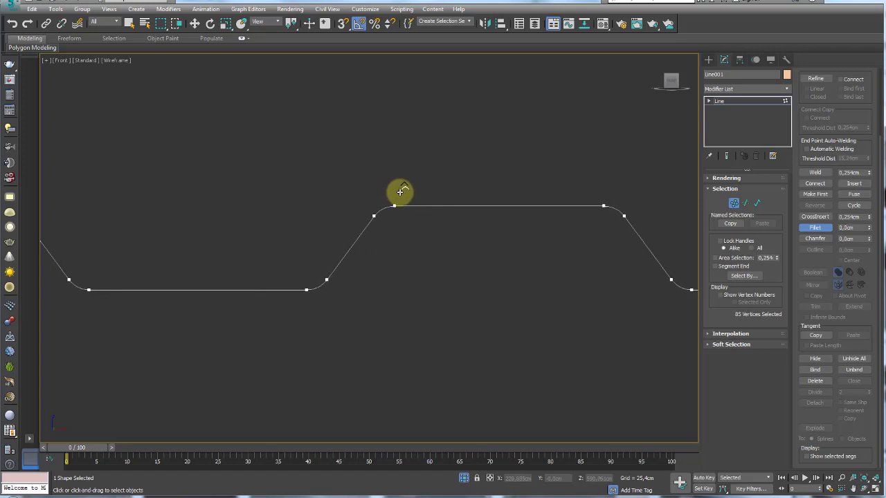
right_click(400, 191)
scroll(429, 208, down, 3)
scroll(436, 237, down, 3)
Step: Exit vertex editing, restore the hidden frame shapes, and move the profile onto the frame's top
click(747, 101)
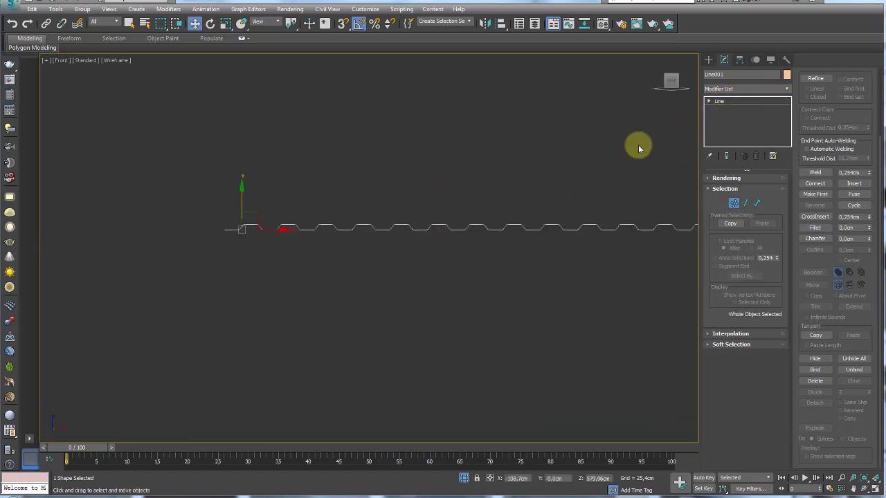
scroll(406, 184, down, 2)
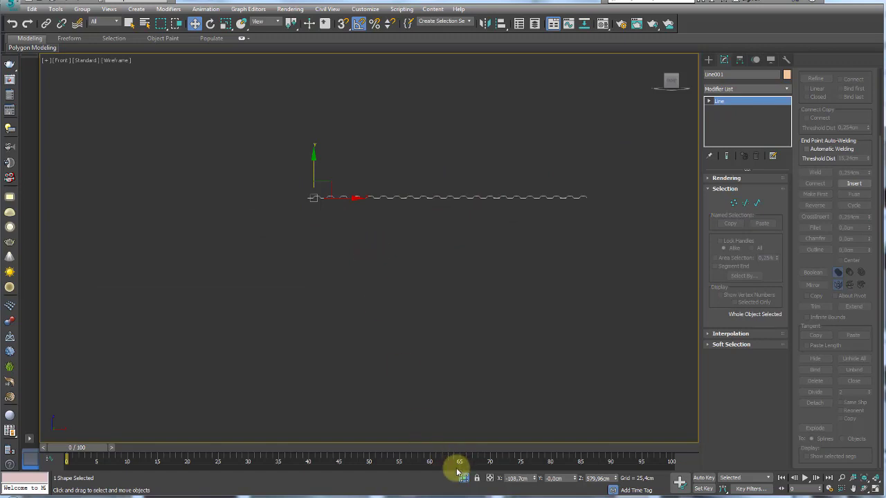
key(ctrl+z)
scroll(346, 271, up, 3)
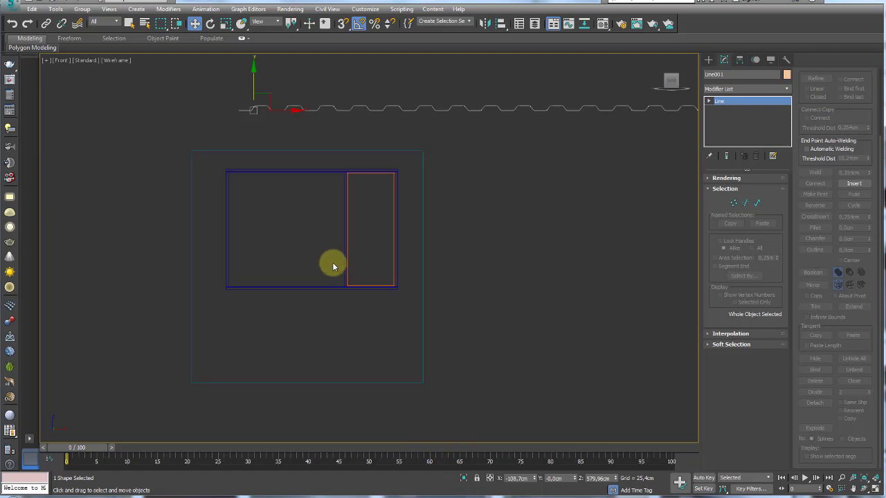
key(F3)
mouse_move(276, 107)
mouse_down()
mouse_move(277, 174)
mouse_move(257, 173)
mouse_move(253, 187)
mouse_up()
scroll(250, 193, up, 5)
scroll(246, 197, up, 3)
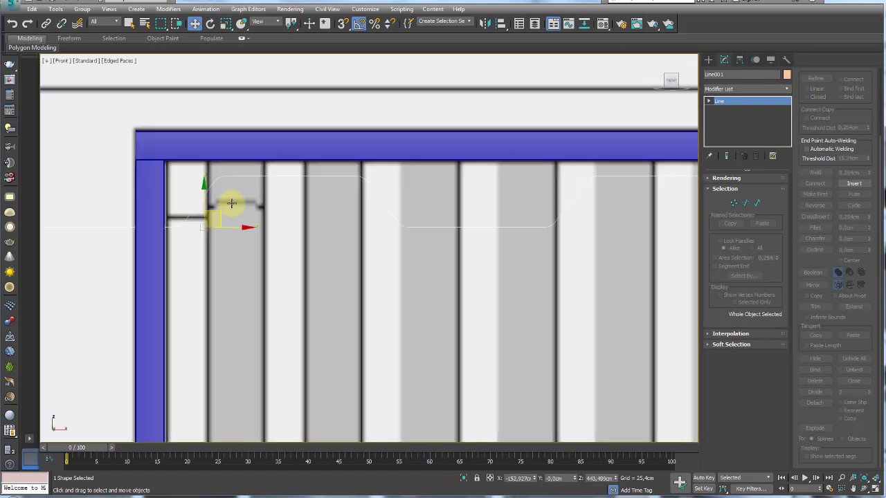
mouse_move(216, 215)
mouse_down()
mouse_move(210, 222)
mouse_move(233, 385)
mouse_up()
Step: Scale the profile line down to fit the top-left frame bars, then open the reference folder
key(r)
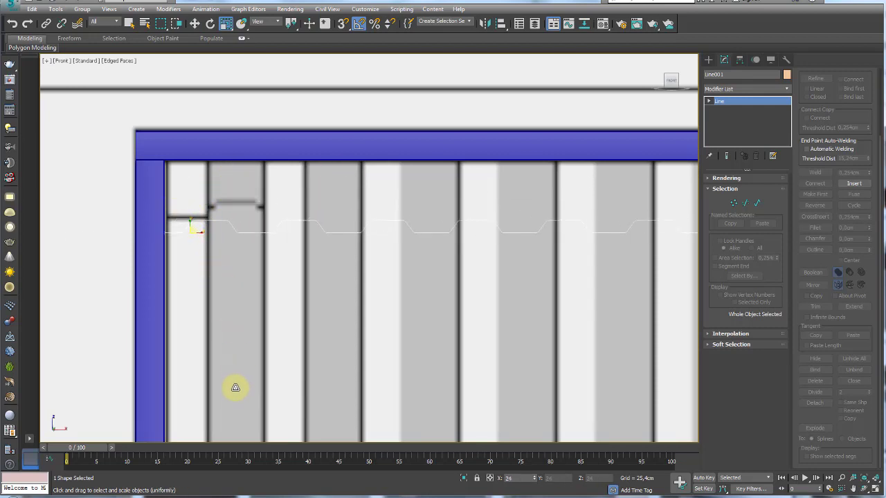
key(F3)
drag(198, 224, 198, 252)
key(w)
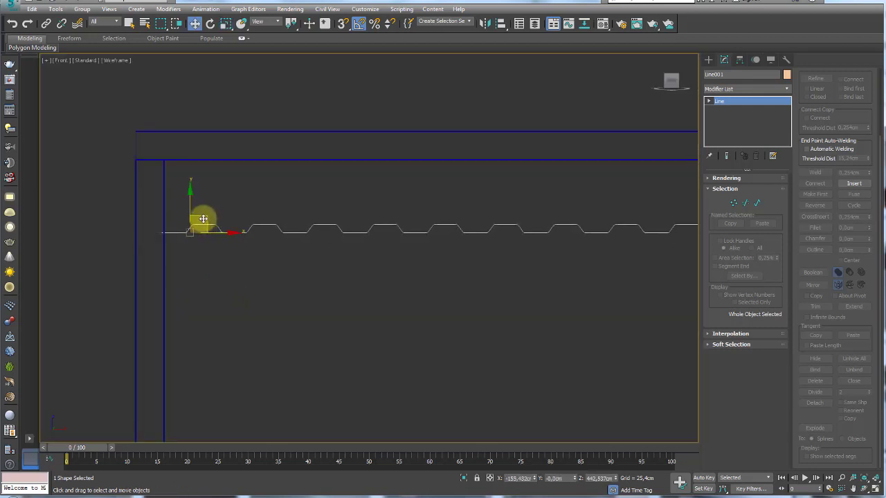
mouse_move(200, 218)
mouse_down()
mouse_move(211, 201)
mouse_move(249, 203)
mouse_move(238, 174)
mouse_move(238, 213)
mouse_move(222, 221)
mouse_up()
key(F3)
scroll(211, 202, up, 4)
key(r)
key(w)
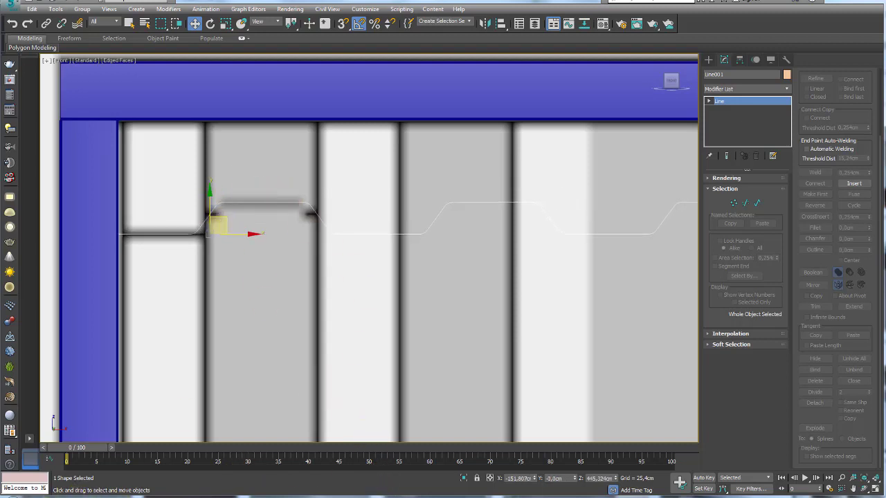
click(61, 490)
Step: Open referência.jpg, zoom into the hump detail, then close the viewer and the folder window
double_click(296, 147)
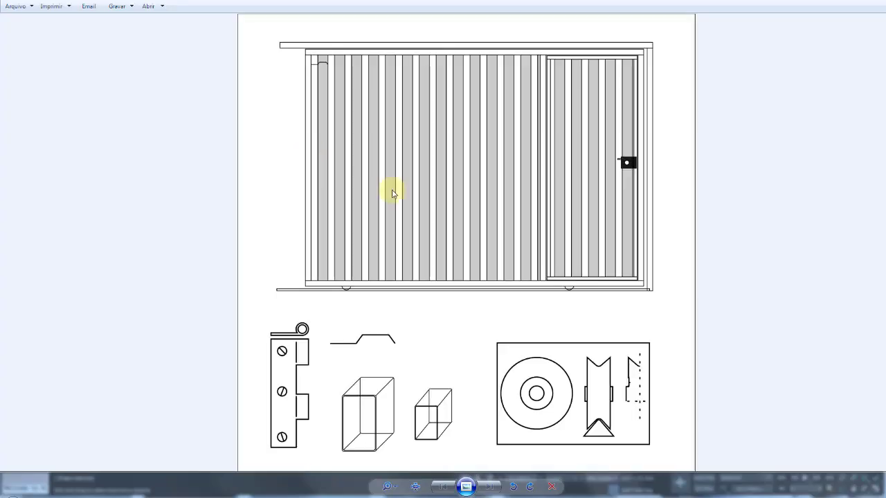
scroll(391, 190, up, 5)
scroll(587, 60, down, 2)
scroll(484, 220, up, 2)
scroll(251, 142, up, 3)
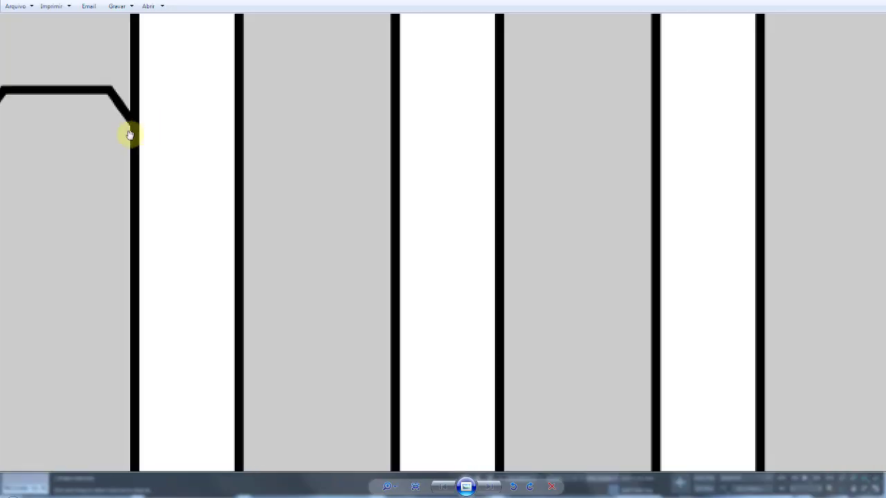
drag(129, 134, 539, 247)
scroll(295, 223, up, 1)
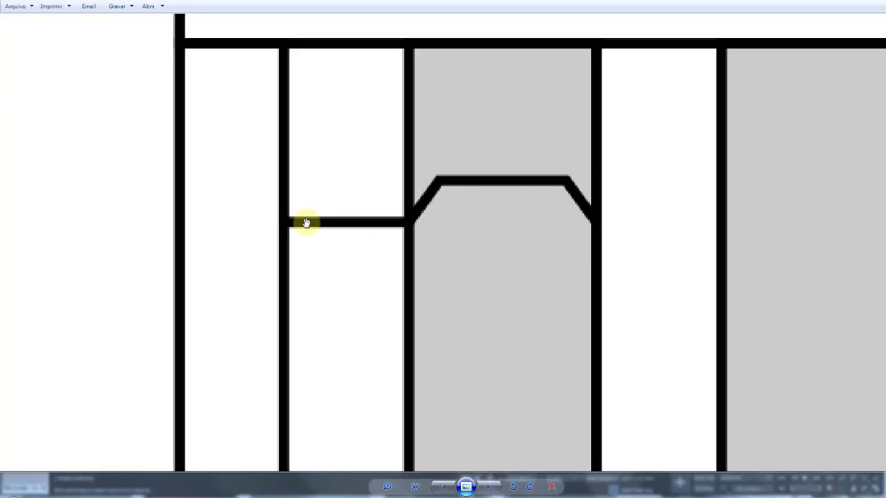
scroll(768, 105, down, 3)
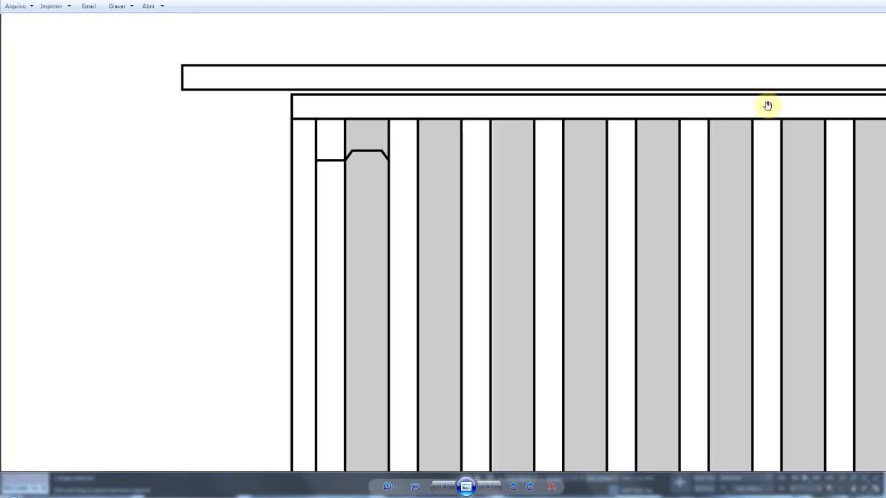
scroll(831, 55, down, 2)
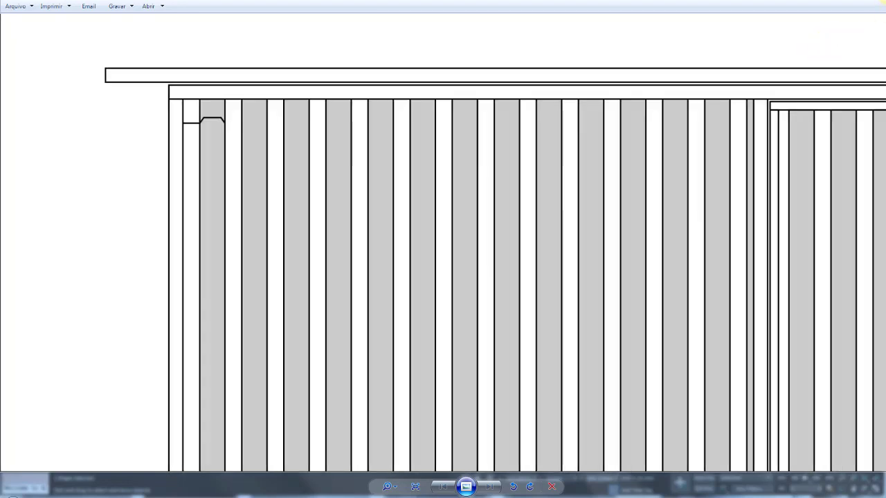
key(alt+F4)
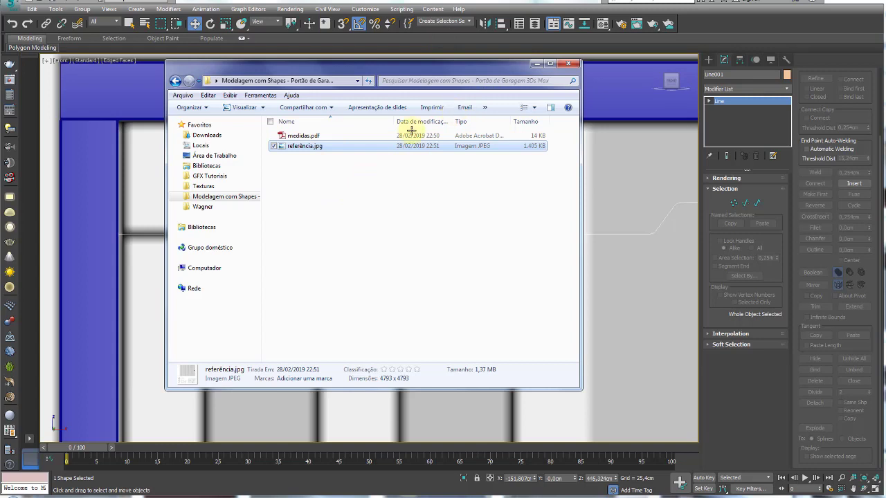
key(alt+F4)
Step: Enlarge the profile line with Scale so it spans the slats just below the blue top rail
middle_drag(204, 215, 258, 231)
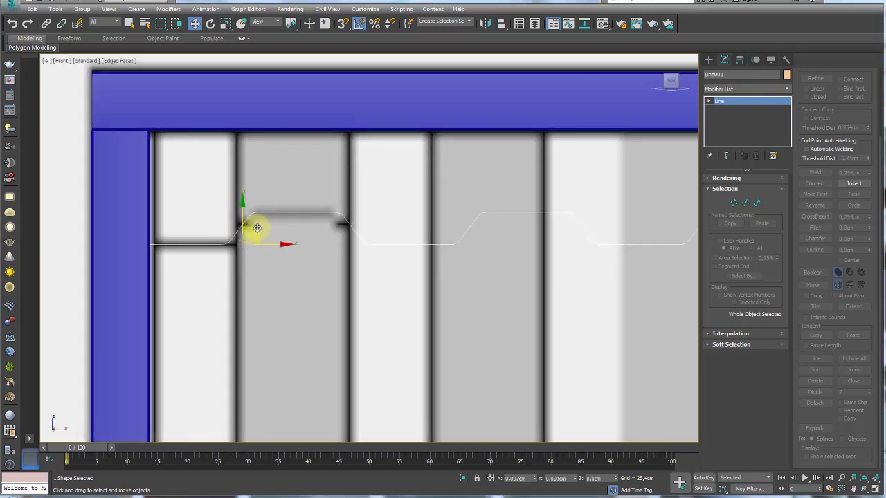
key(e)
key(r)
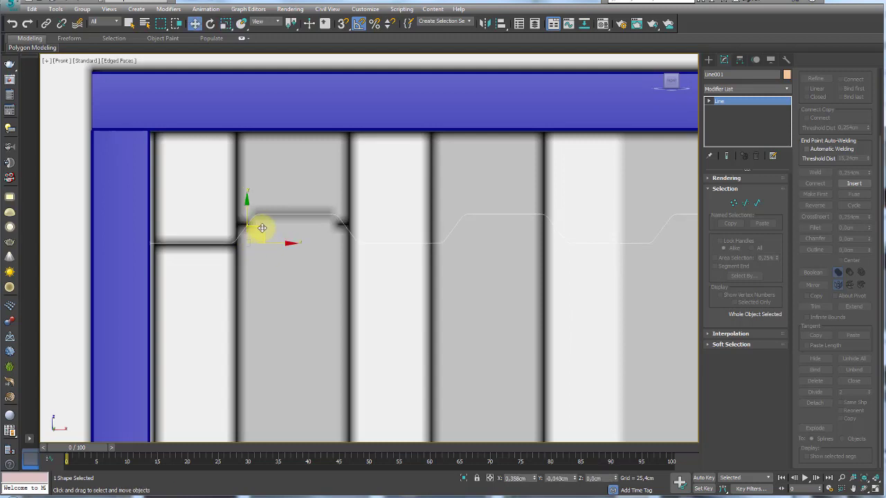
drag(257, 228, 254, 242)
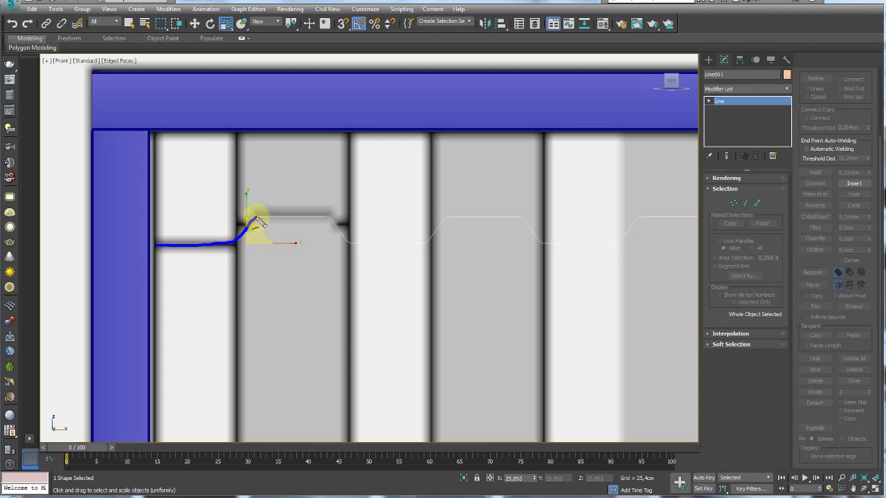
drag(259, 222, 341, 235)
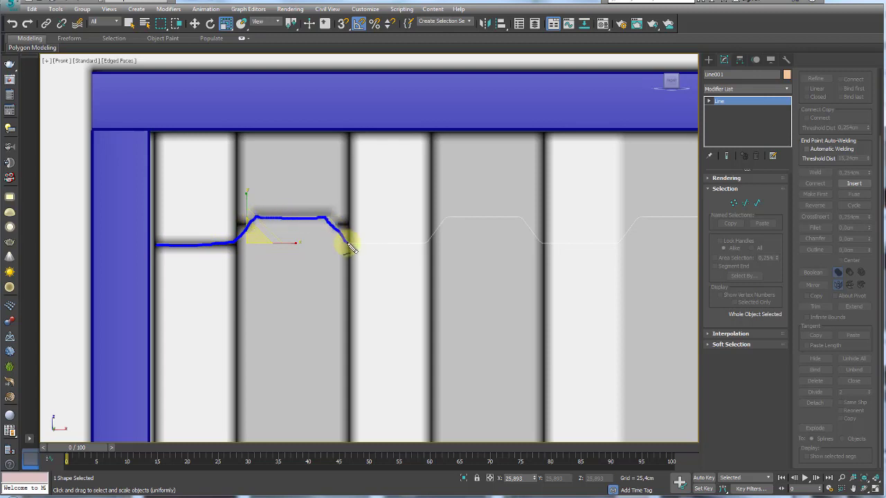
mouse_move(450, 220)
mouse_down()
mouse_move(519, 219)
mouse_move(539, 243)
mouse_up()
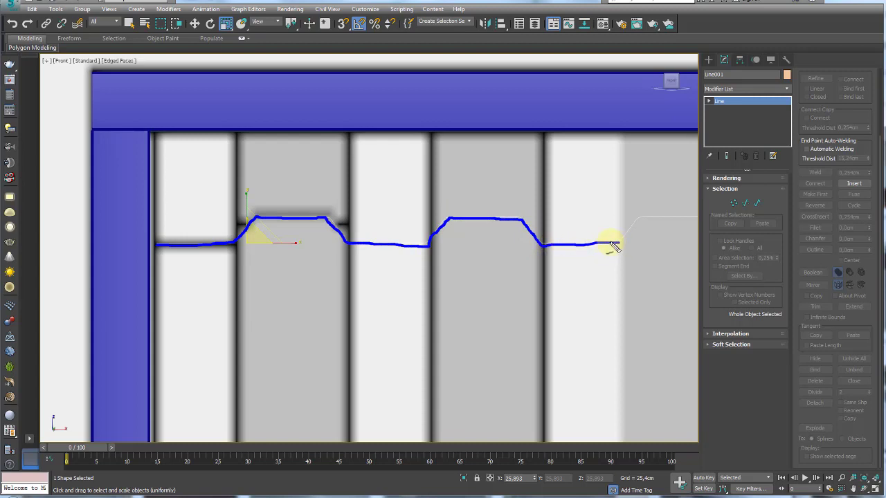
scroll(419, 277, down, 3)
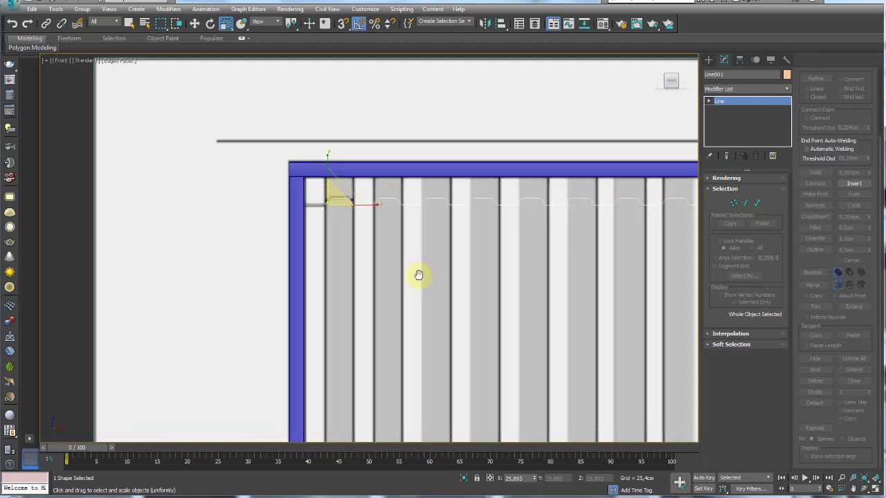
Step: In a perspective view, apply an Extrude modifier to the profile with Amount 904.24 cm
key(p)
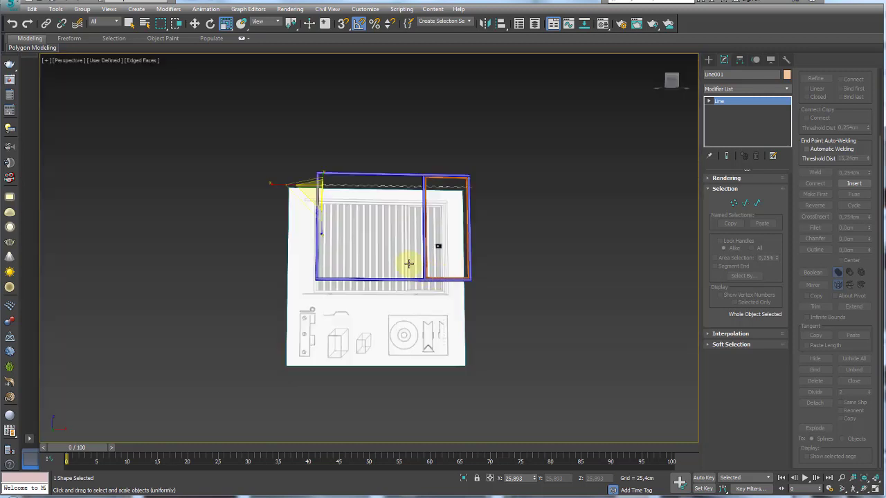
alt+middle_drag(406, 270, 450, 339)
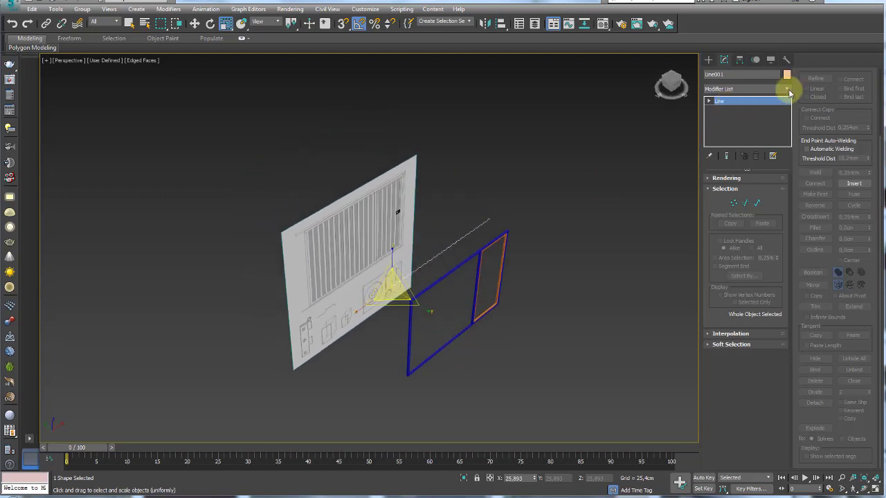
click(790, 92)
drag(787, 109, 791, 181)
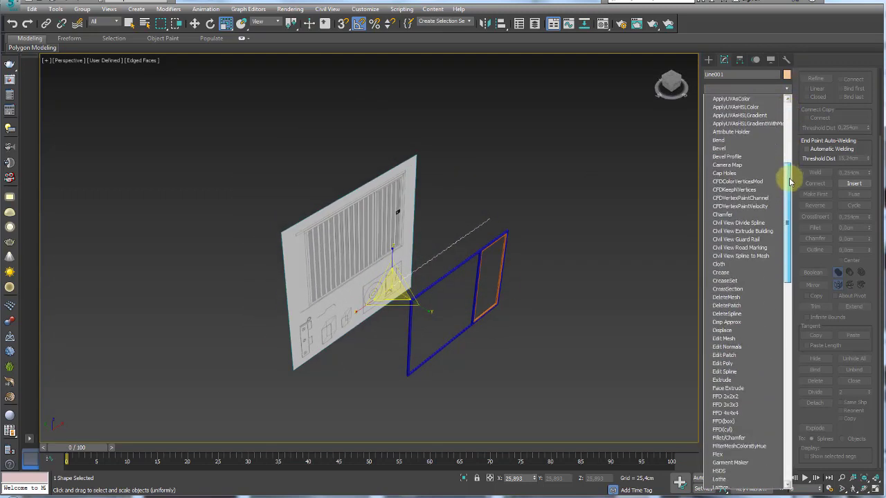
click(732, 379)
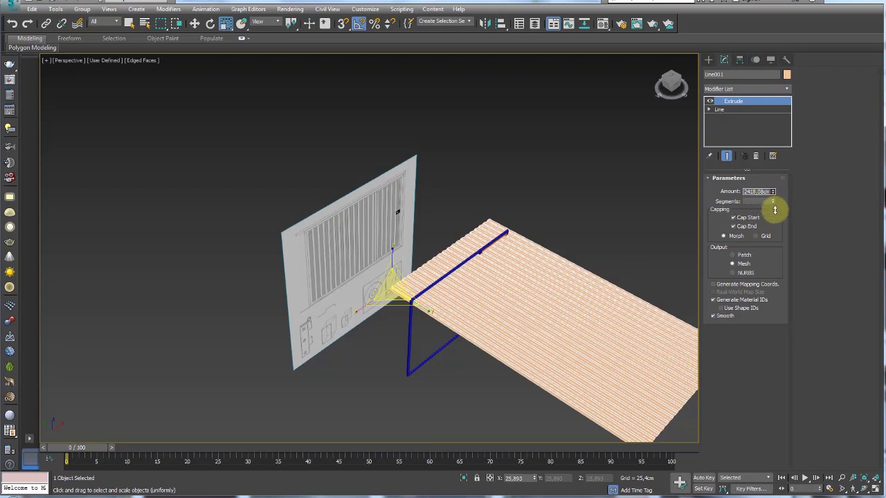
mouse_move(774, 209)
mouse_down()
mouse_move(771, 409)
mouse_move(774, 131)
mouse_up()
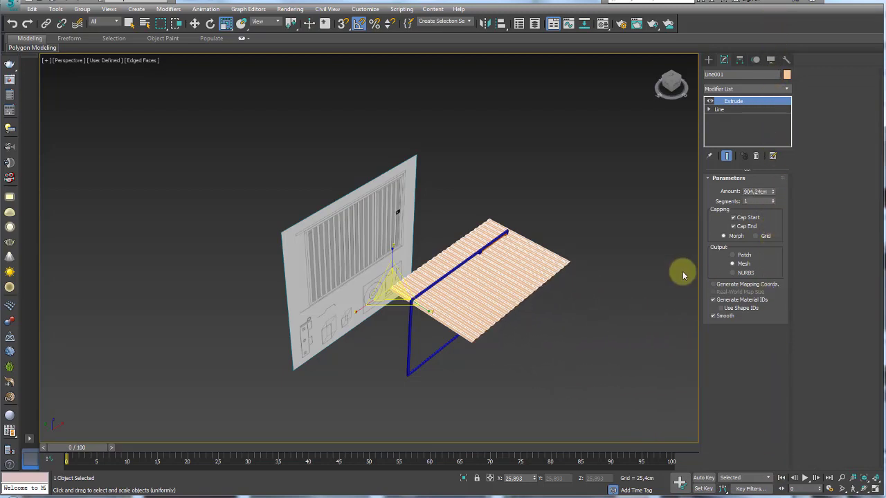
scroll(477, 245, up, 3)
Step: Rotate the corrugated panel 90° about X to stand it upright, then move it against the blue frame
alt+middle_drag(405, 303, 391, 270)
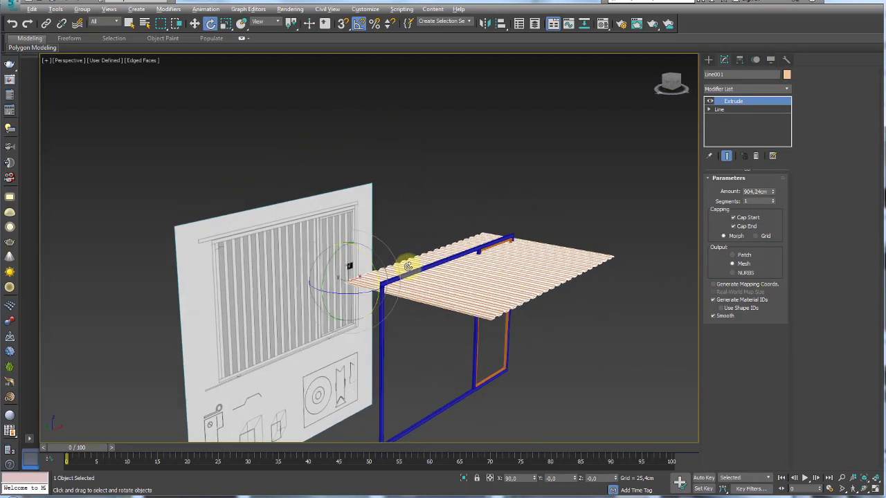
drag(361, 260, 379, 304)
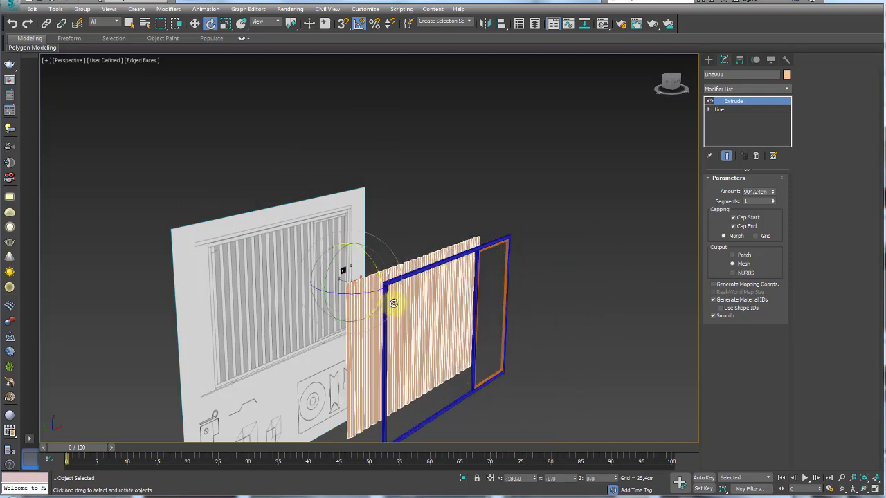
key(w)
mouse_move(393, 303)
alt+middle_down()
mouse_move(435, 307)
mouse_move(415, 297)
mouse_move(419, 311)
mouse_move(463, 323)
mouse_move(378, 260)
alt+middle_up()
drag(355, 240, 402, 243)
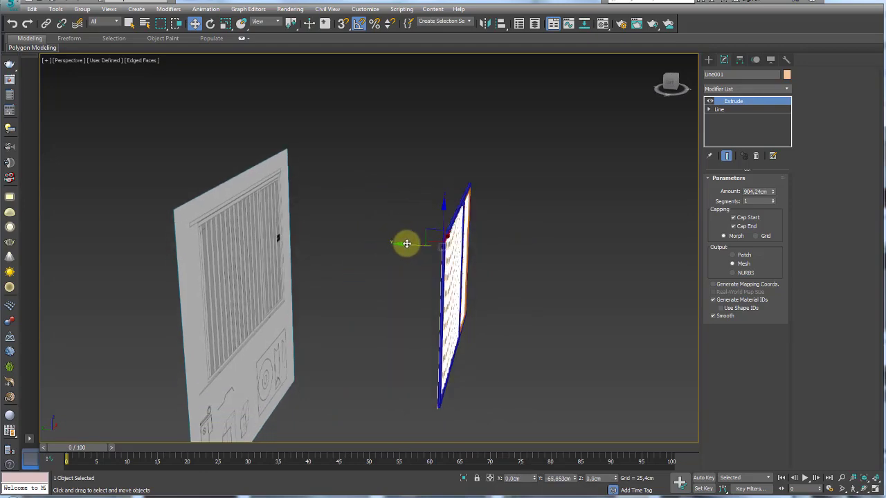
Step: Zoom in and slide the corrugated panel up along Z inside the frame, just under the top bar
scroll(407, 243, up, 3)
scroll(445, 253, up, 3)
scroll(433, 233, up, 3)
scroll(408, 221, up, 2)
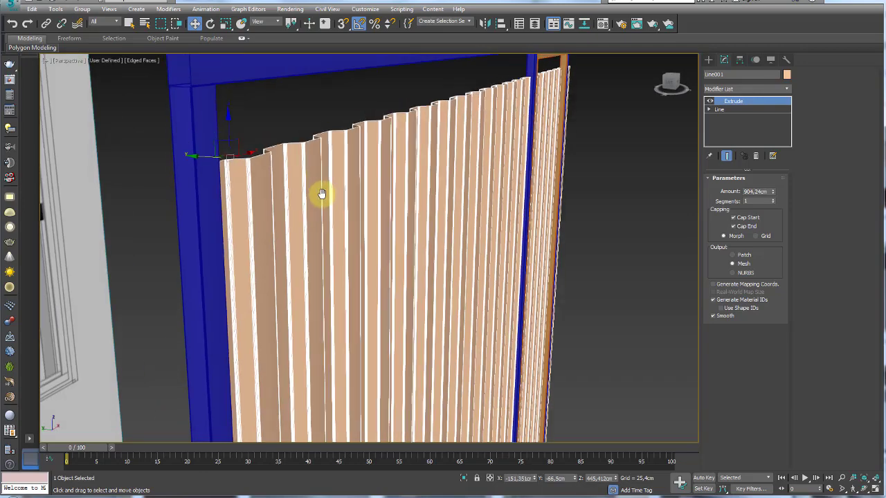
alt+middle_drag(321, 194, 256, 167)
drag(260, 184, 269, 122)
alt+middle_drag(277, 150, 285, 184)
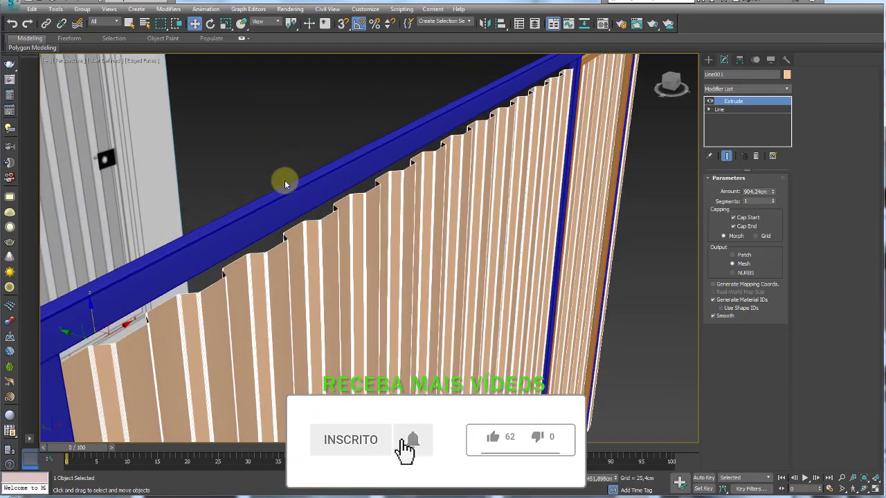
Step: Inspect the panel's fit under the frame's top rail from the side and from below
alt+middle_drag(198, 291, 229, 277)
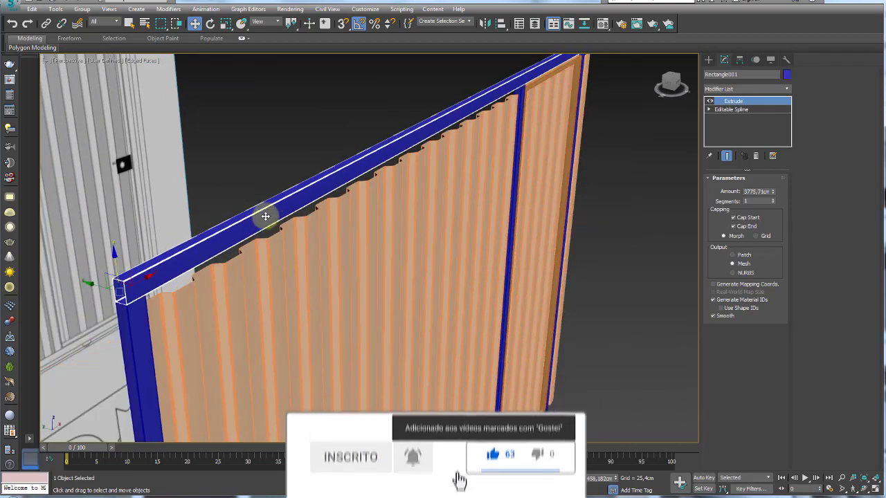
alt+middle_drag(229, 242, 217, 247)
click(220, 250)
key(shift+z)
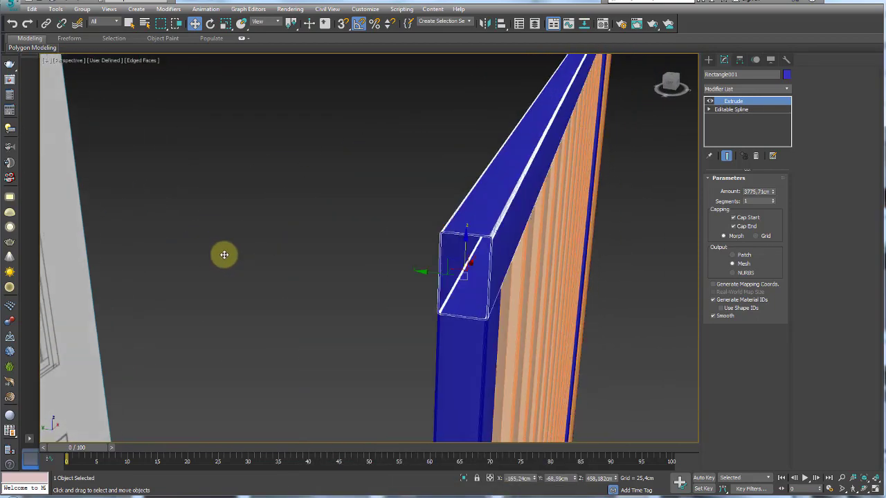
key(shift+z)
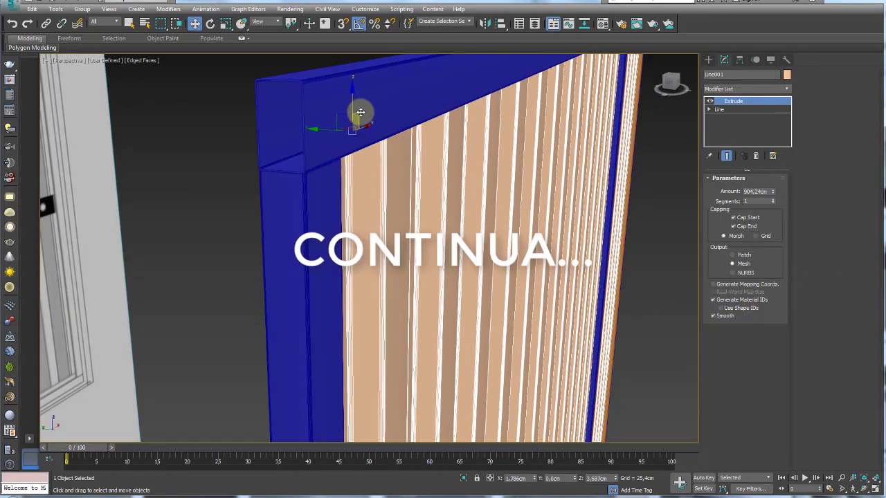
scroll(399, 117, down, 5)
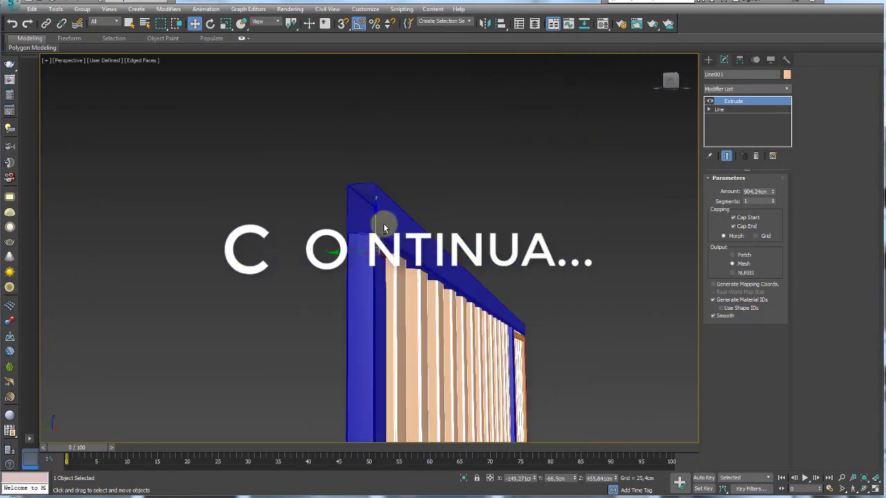